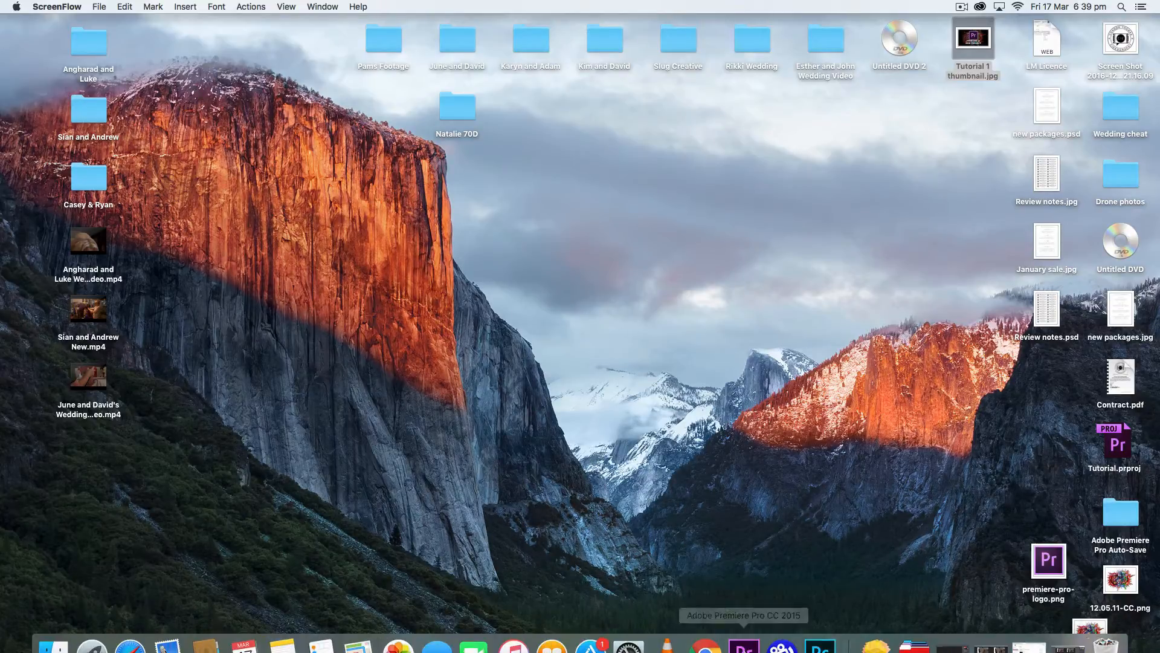
Step: Switch to Premiere Pro, return the playhead to the start of the sequence and show the Effect Controls
{"action": "left_click", "coordinate": [748, 642]}
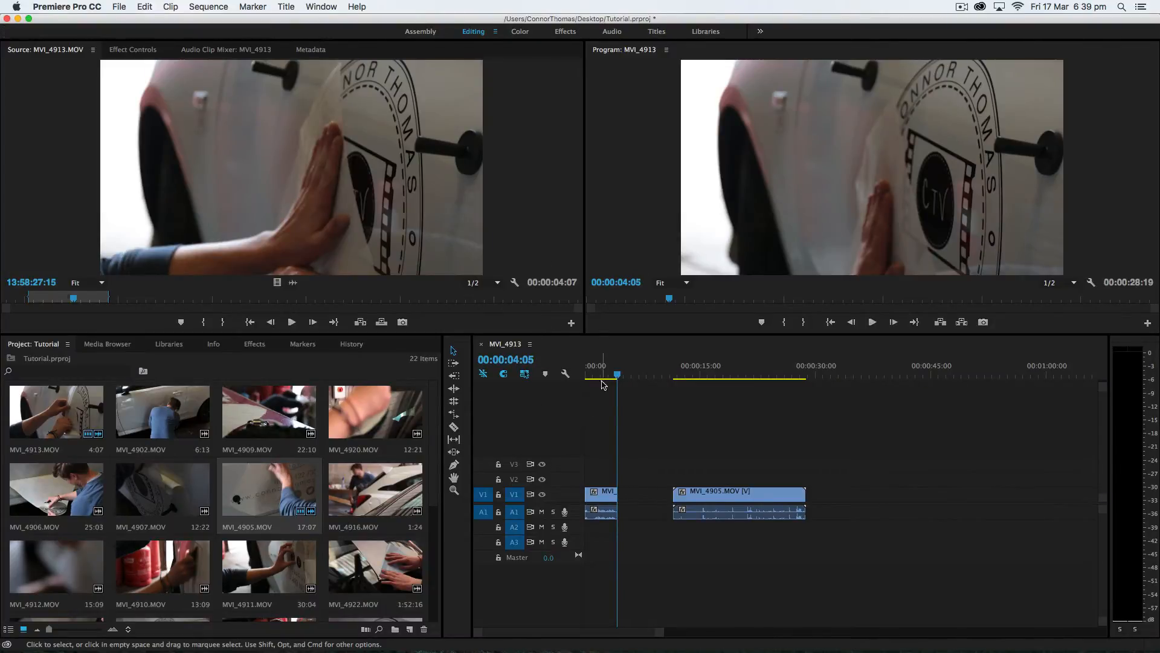
{"action": "left_click_drag", "start_coordinate": [616, 374], "coordinate": [581, 375]}
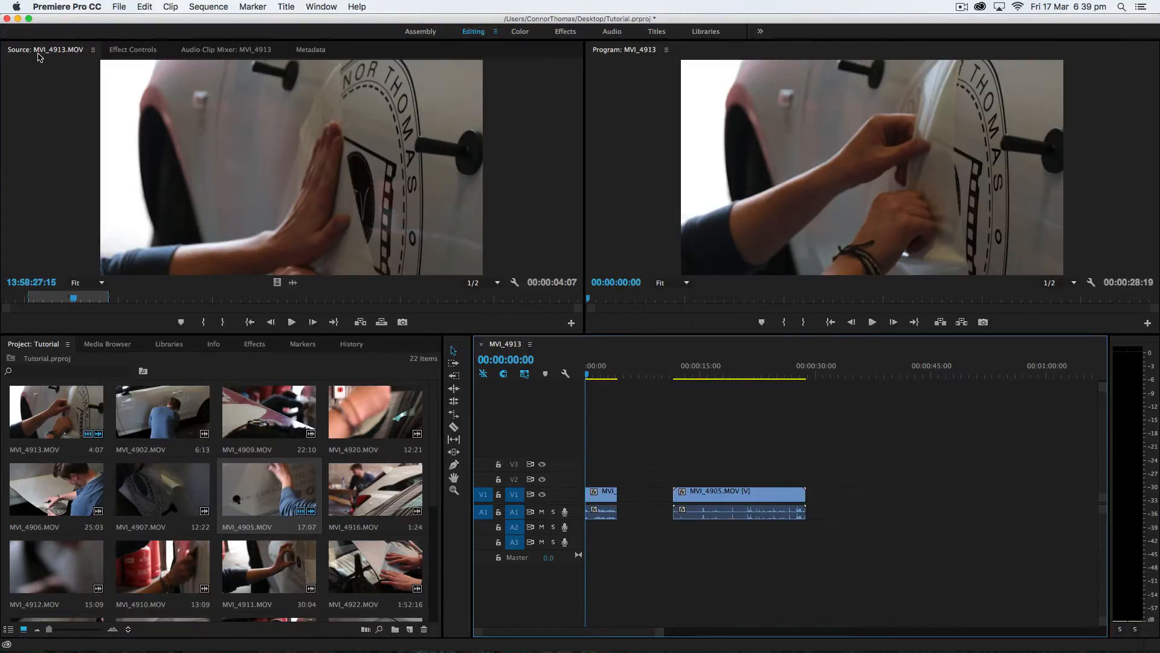
{"action": "left_click", "coordinate": [134, 50]}
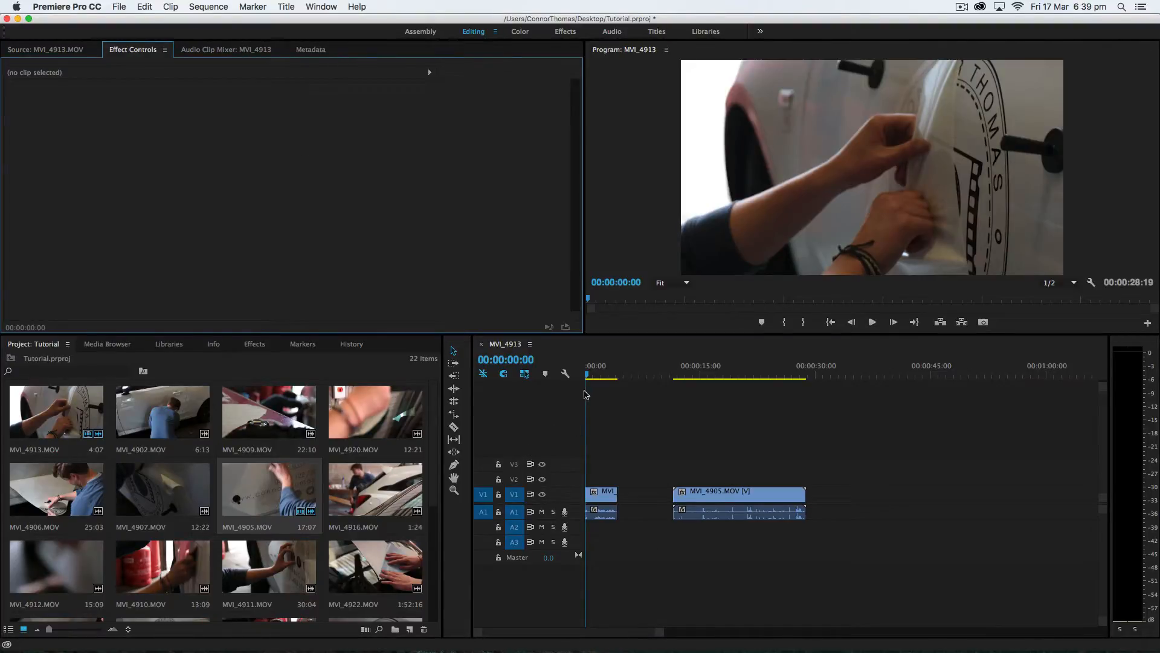
Step: Delete the MVI_4905 clip from the timeline and move the MVI_4913 clip so that it starts at about 00:00:03:21
{"action": "left_click", "coordinate": [750, 497]}
{"action": "key", "text": "Delete"}
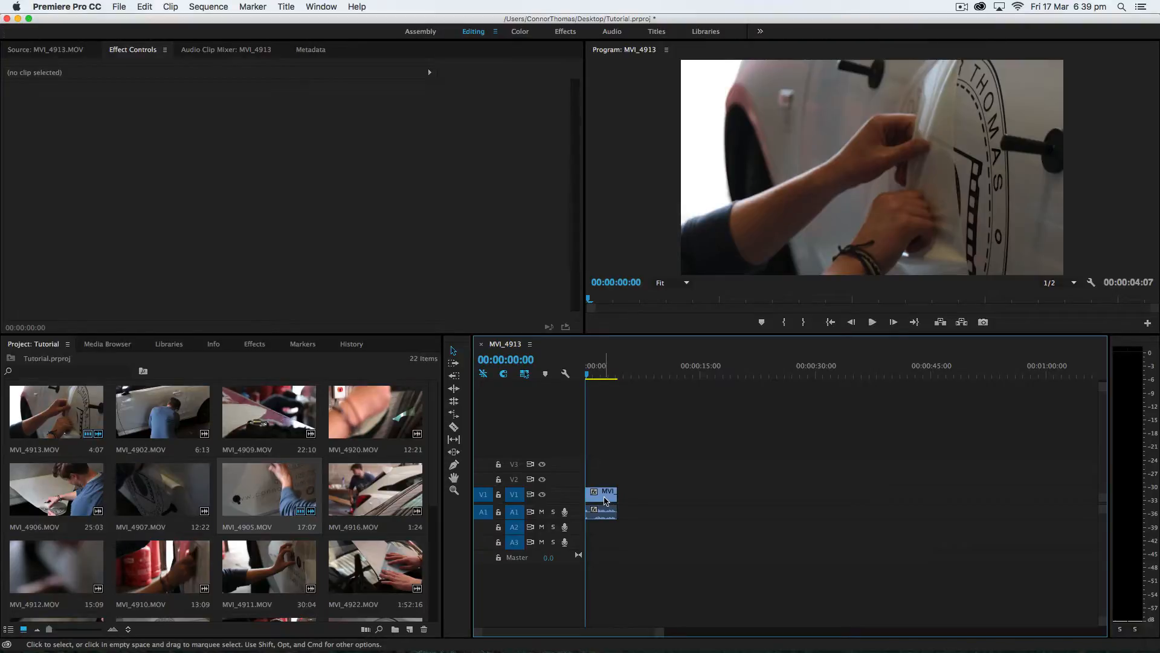
{"action": "left_click_drag", "start_coordinate": [604, 501], "coordinate": [633, 502]}
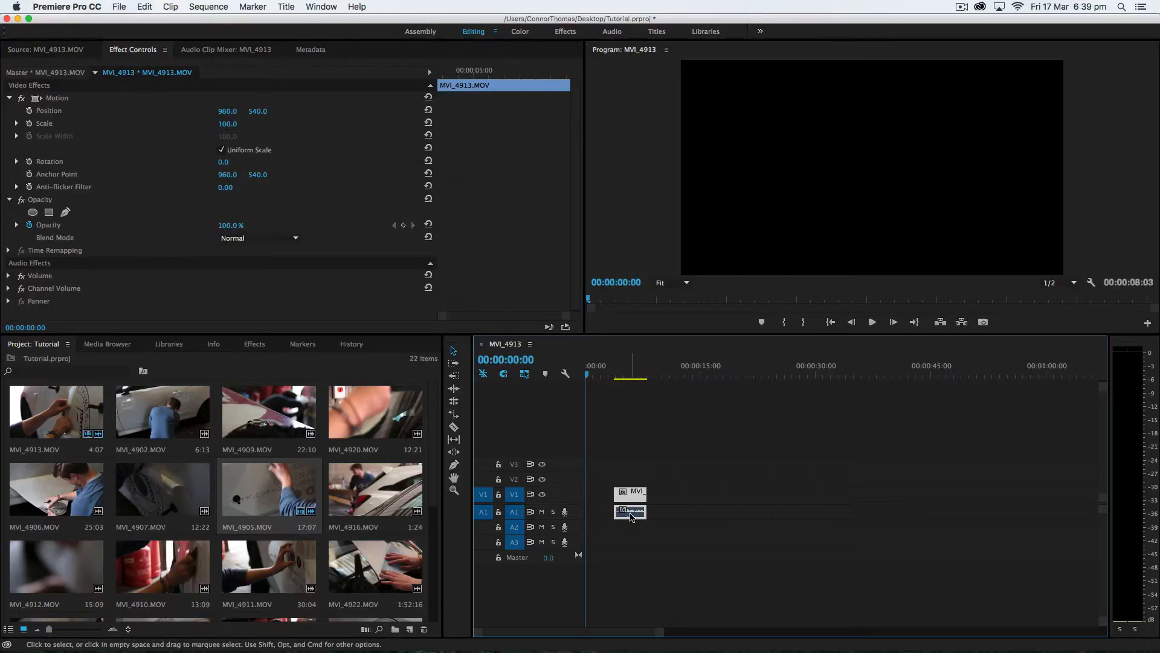
Step: Play the MVI_4913 clip on the timeline from about 00:00:04:06 to hear its audio
{"action": "left_click", "coordinate": [618, 376]}
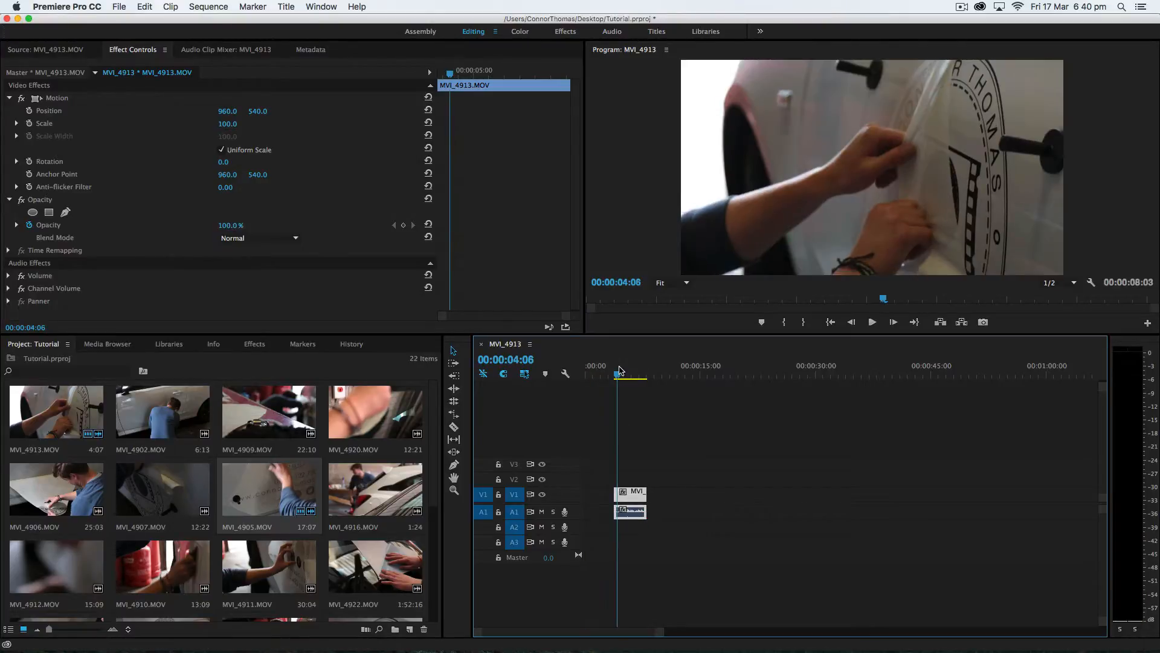
{"action": "key", "text": "space"}
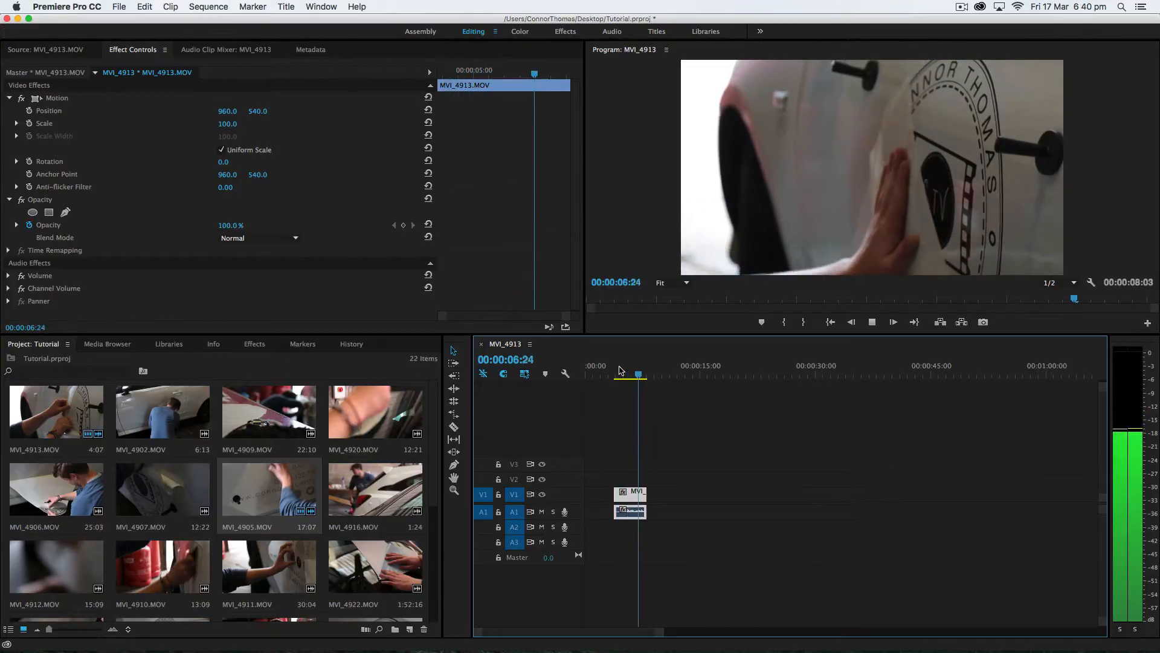
{"action": "key", "text": "space"}
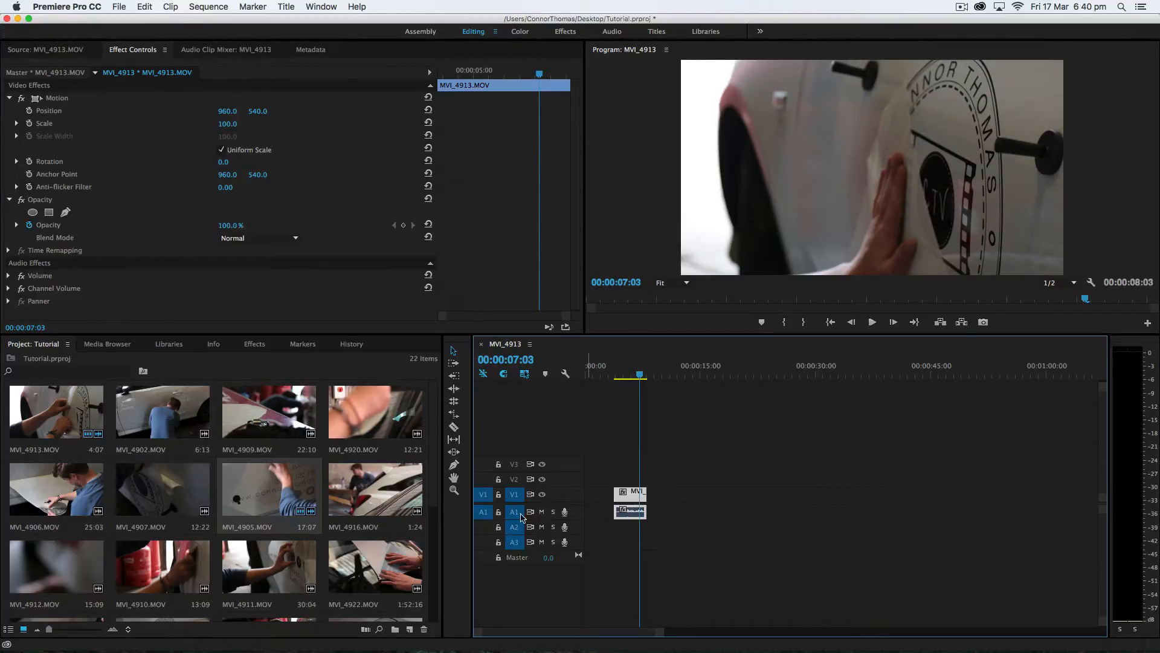
Step: Try playback with audio track A1 muted and MVI_4916.MOV added after MVI_4913, and delete the added clip
{"action": "left_click_drag", "start_coordinate": [374, 488], "coordinate": [671, 494]}
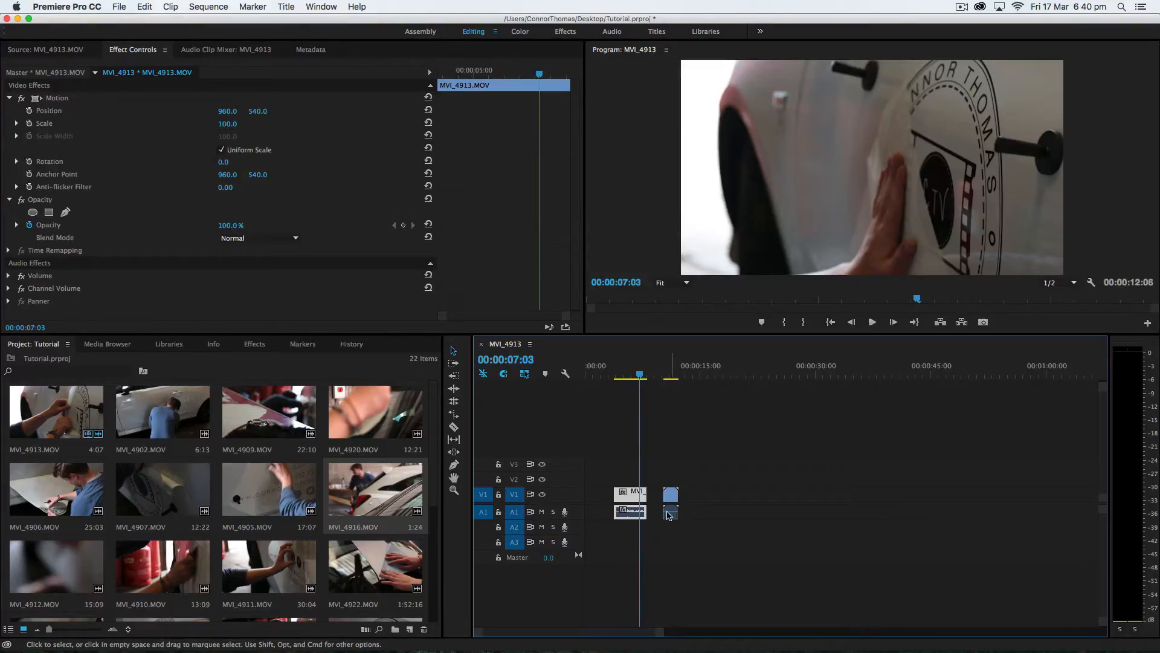
{"action": "left_click", "coordinate": [541, 512]}
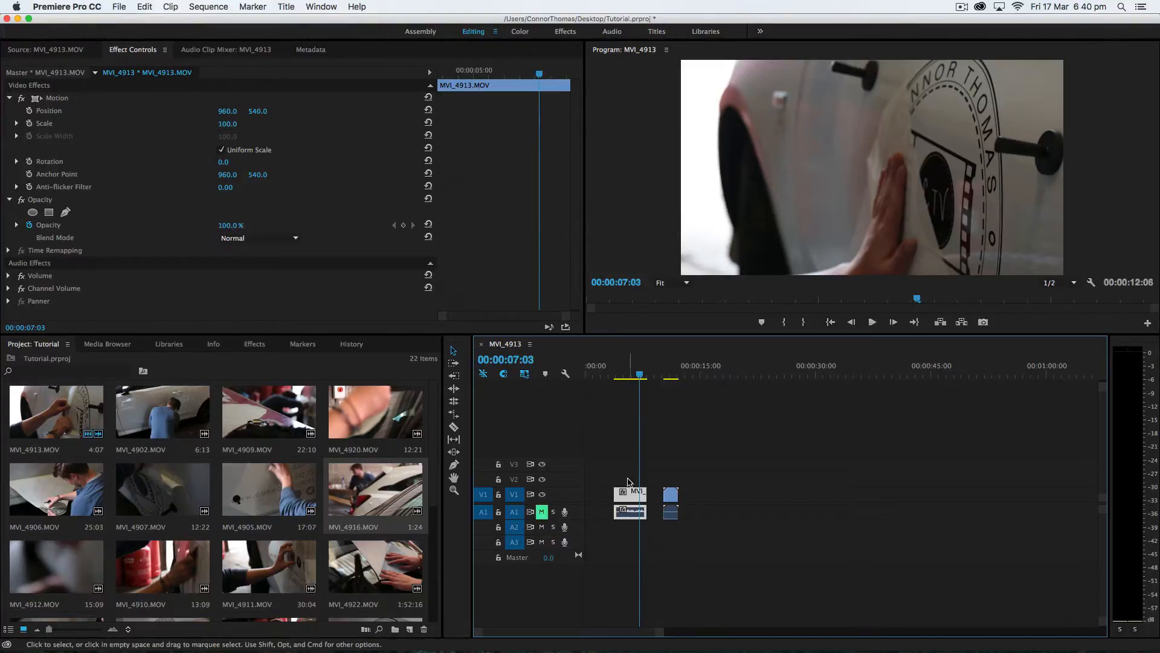
{"action": "left_click", "coordinate": [617, 374]}
{"action": "key", "text": "space"}
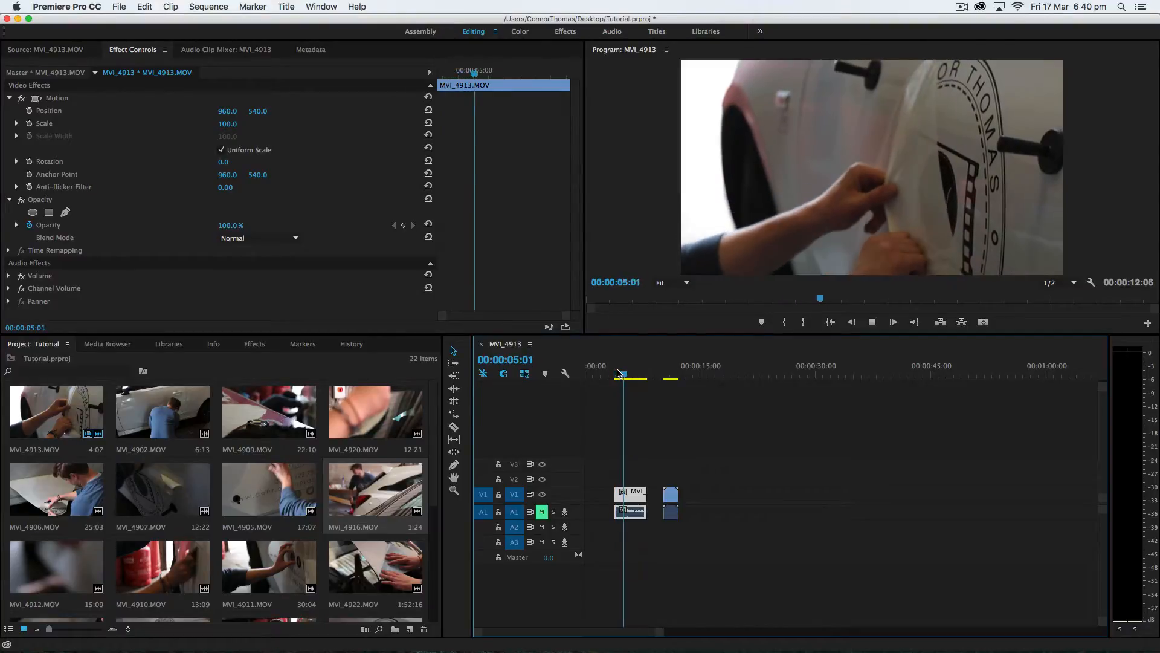
{"action": "key", "text": "space"}
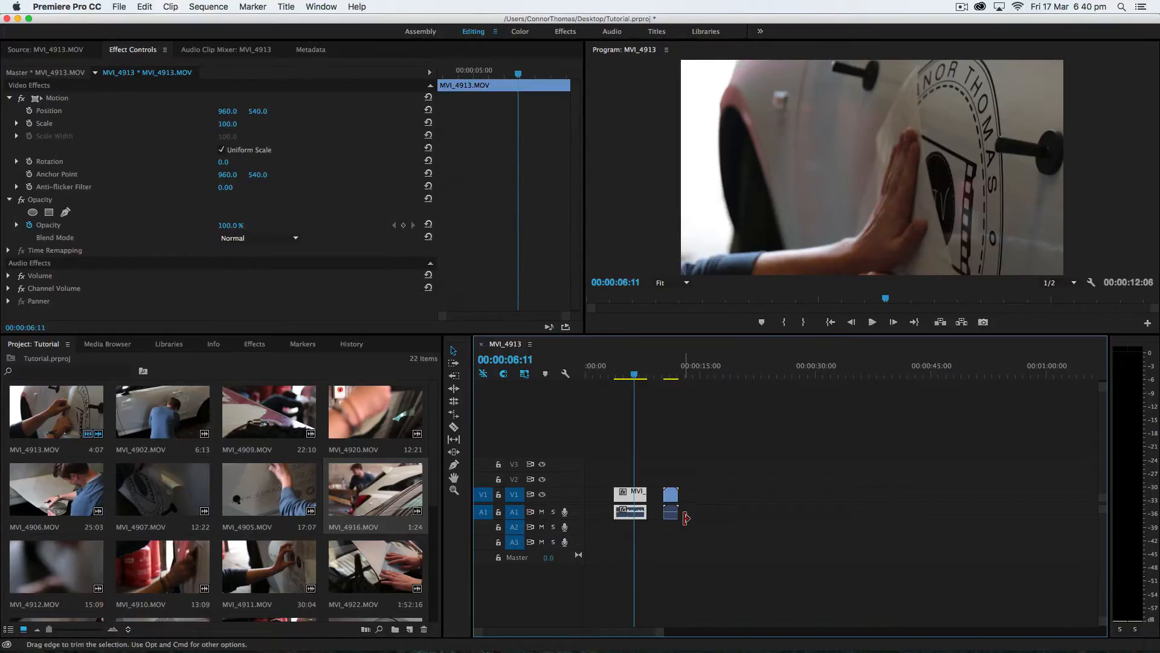
{"action": "left_click", "coordinate": [669, 499]}
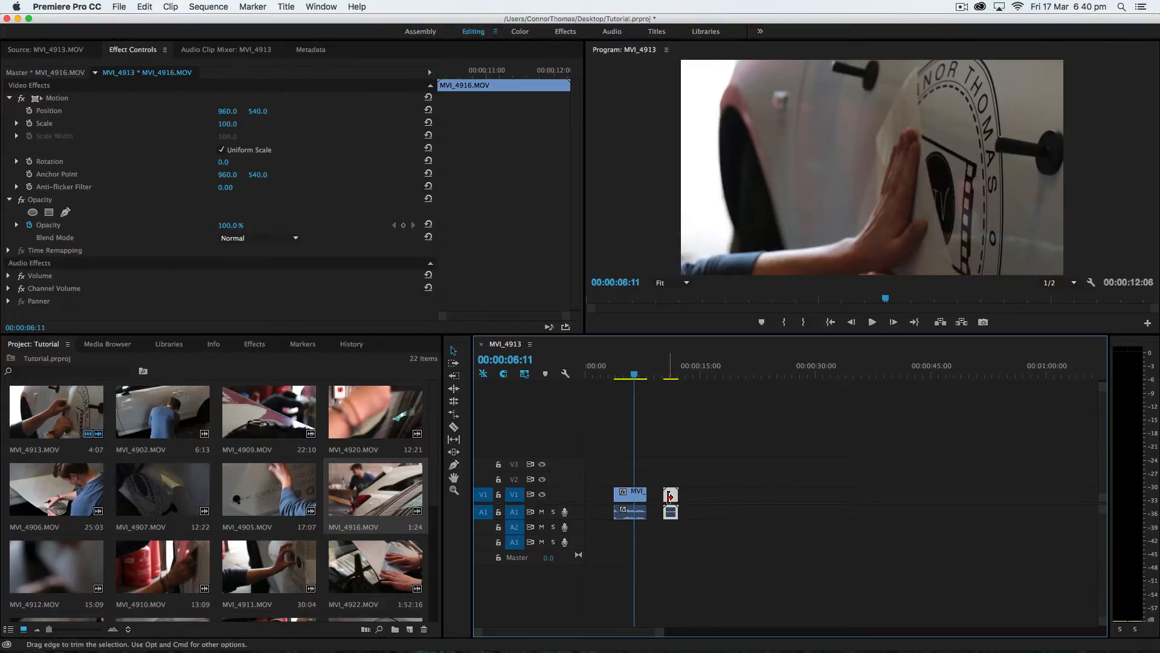
{"action": "key", "text": "Delete"}
Step: Unlink the video and audio of the MVI_4913 clip and delete its audio from track A1
{"action": "left_click", "coordinate": [633, 499]}
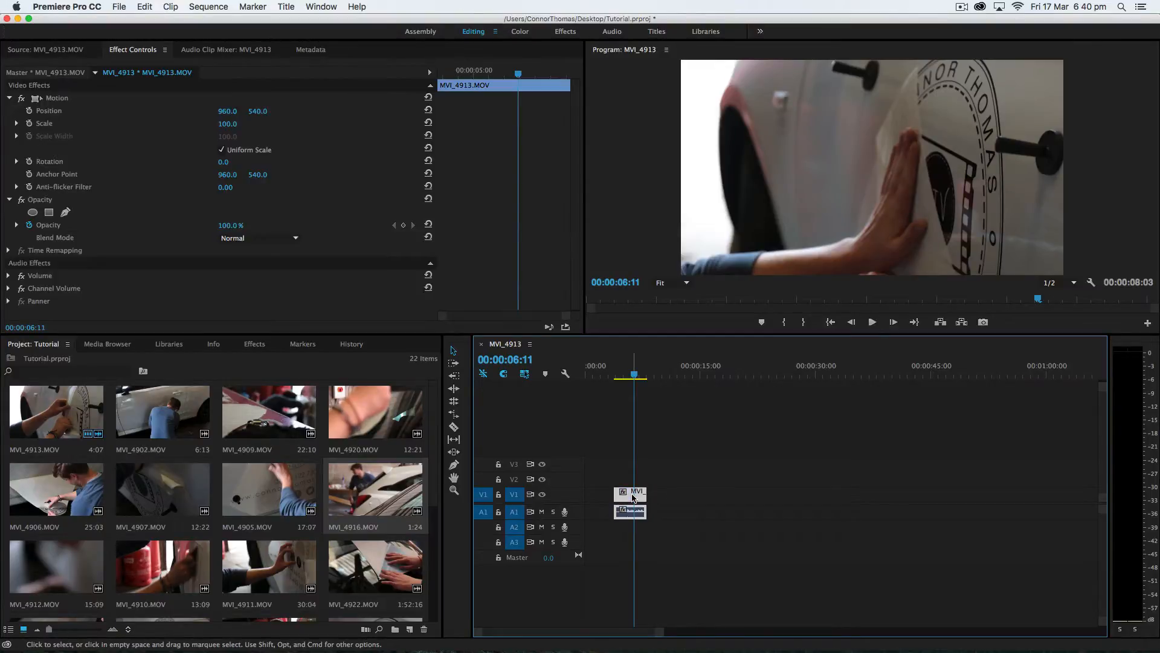
{"action": "right_click", "coordinate": [633, 497]}
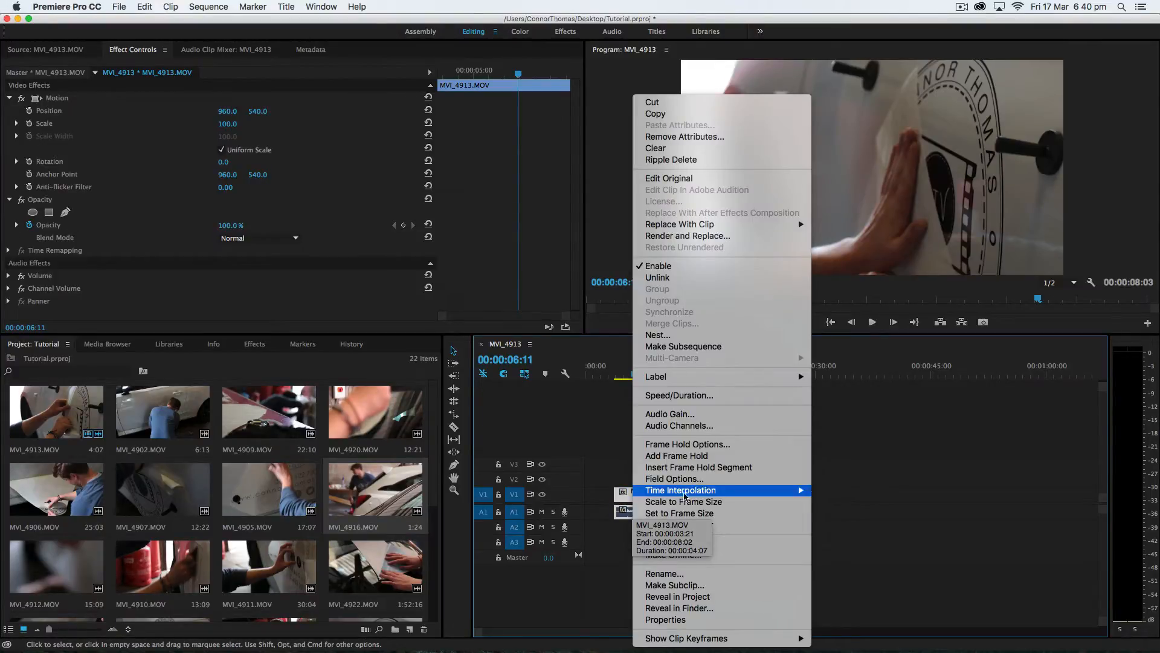
{"action": "left_click", "coordinate": [719, 278]}
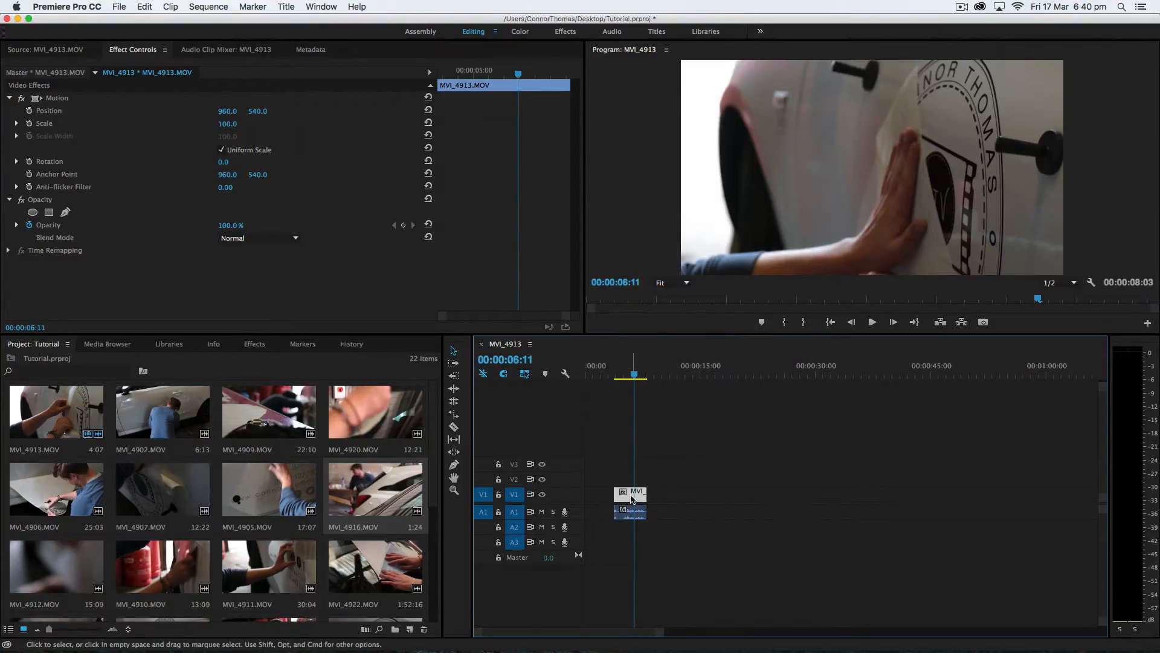
{"action": "left_click_drag", "start_coordinate": [633, 494], "coordinate": [684, 479]}
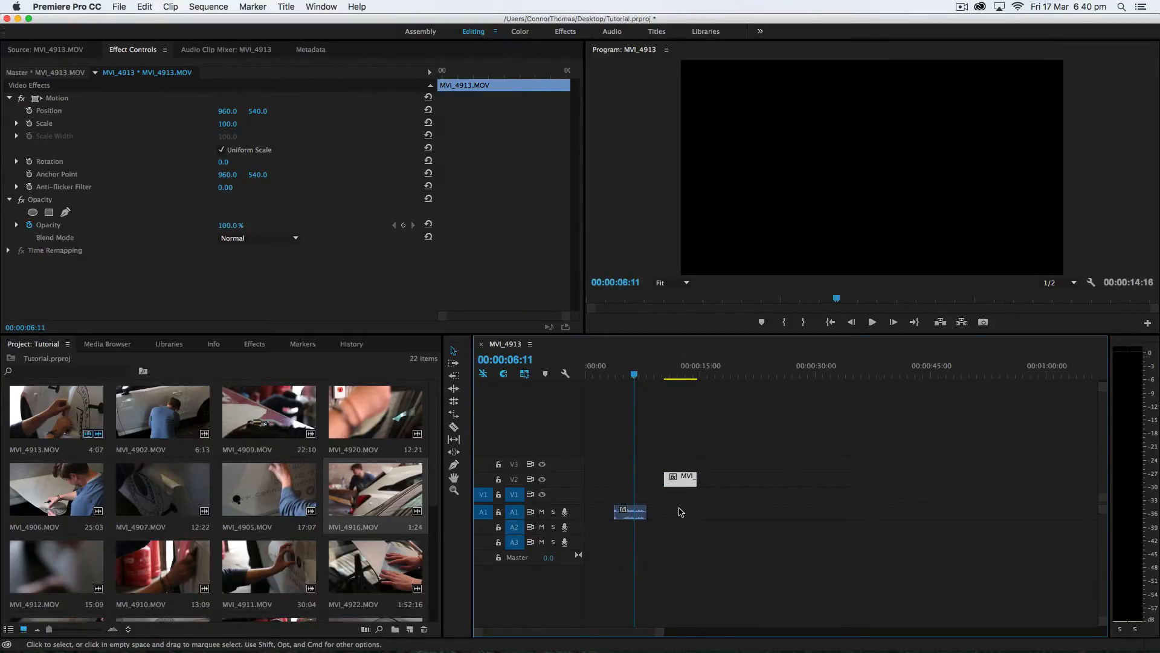
{"action": "mouse_move", "coordinate": [628, 512]}
{"action": "left_mouse_down"}
{"action": "mouse_move", "coordinate": [701, 545]}
{"action": "mouse_move", "coordinate": [640, 513]}
{"action": "left_mouse_up"}
{"action": "key", "text": "Delete"}
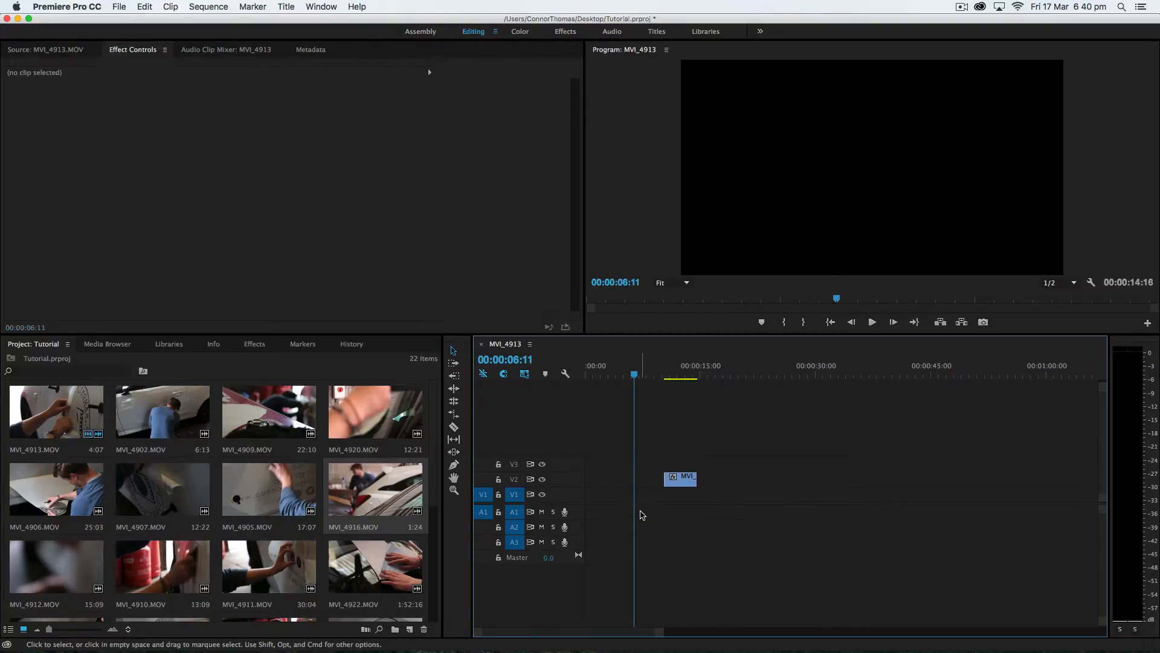
Step: Move the MVI_4913 video clip to the start of track V1 and play it from the beginning
{"action": "left_click_drag", "start_coordinate": [691, 484], "coordinate": [607, 499]}
{"action": "key", "text": "Home"}
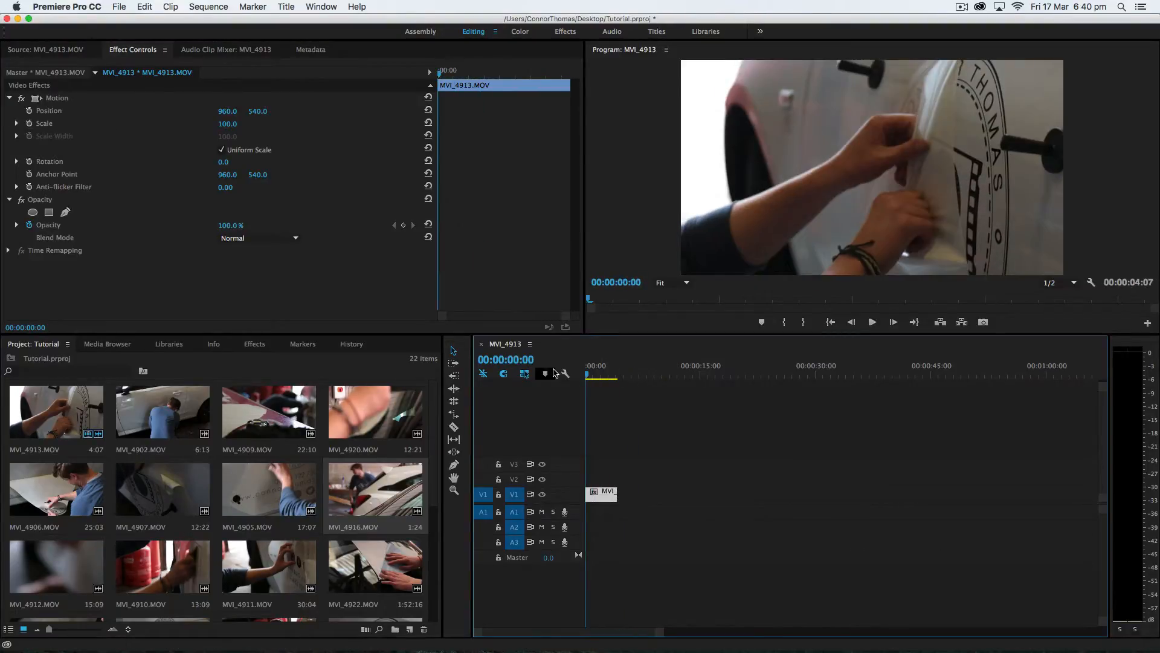
{"action": "key", "text": "space"}
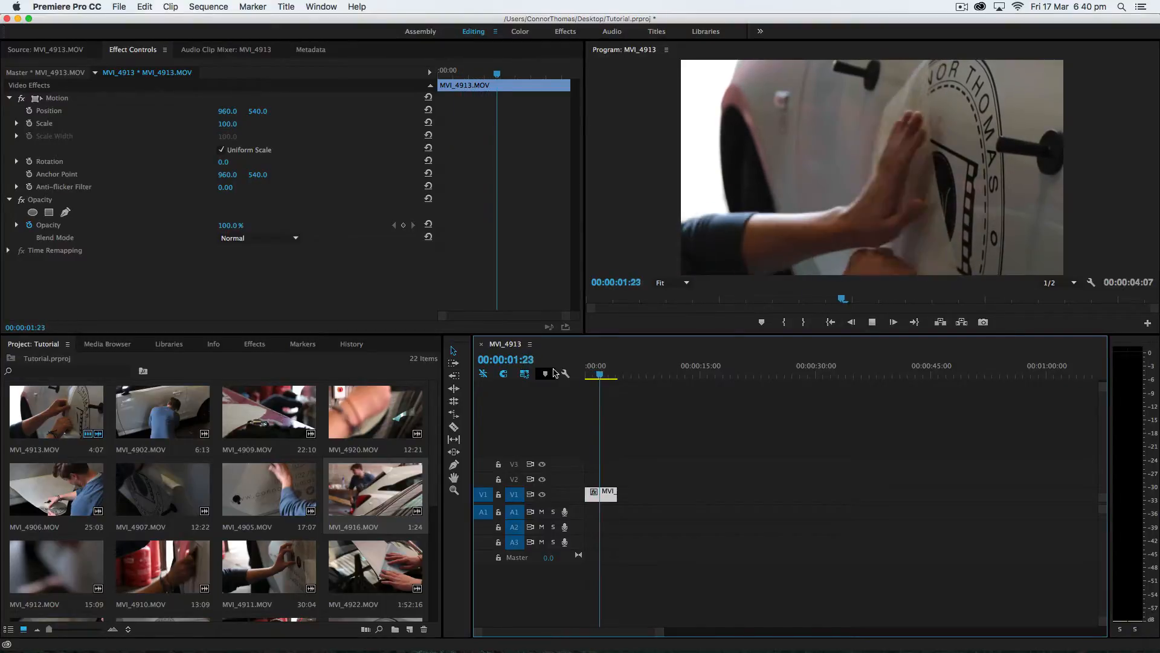
{"action": "key", "text": "space"}
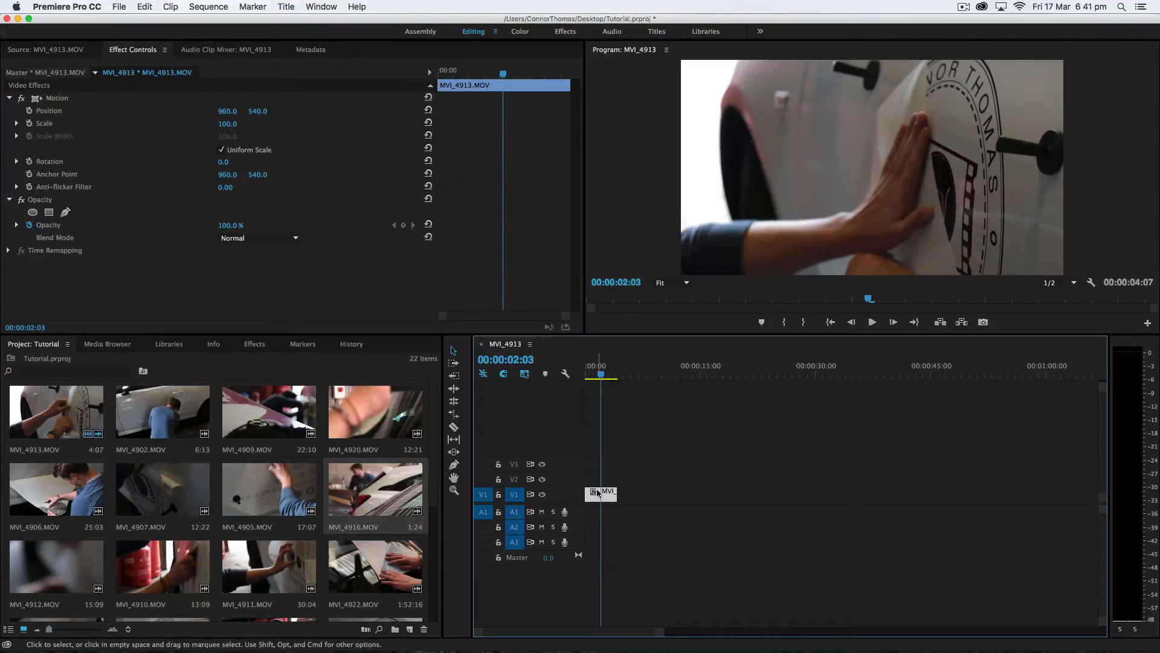
Step: Extend the end of the MVI_4913 clip to about 00:00:15:15, and shorten it to about 00:00:07:24
{"action": "left_click_drag", "start_coordinate": [612, 497], "coordinate": [704, 494]}
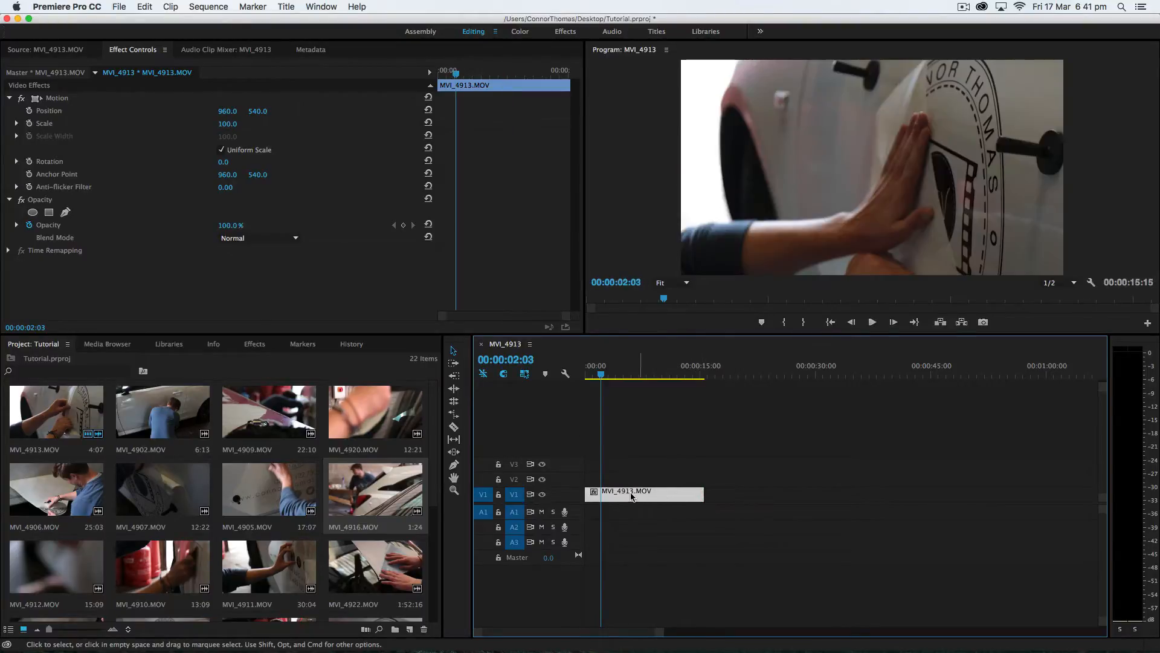
{"action": "mouse_move", "coordinate": [598, 379]}
{"action": "left_mouse_down"}
{"action": "mouse_move", "coordinate": [656, 379]}
{"action": "mouse_move", "coordinate": [582, 385]}
{"action": "mouse_move", "coordinate": [609, 385]}
{"action": "left_mouse_up"}
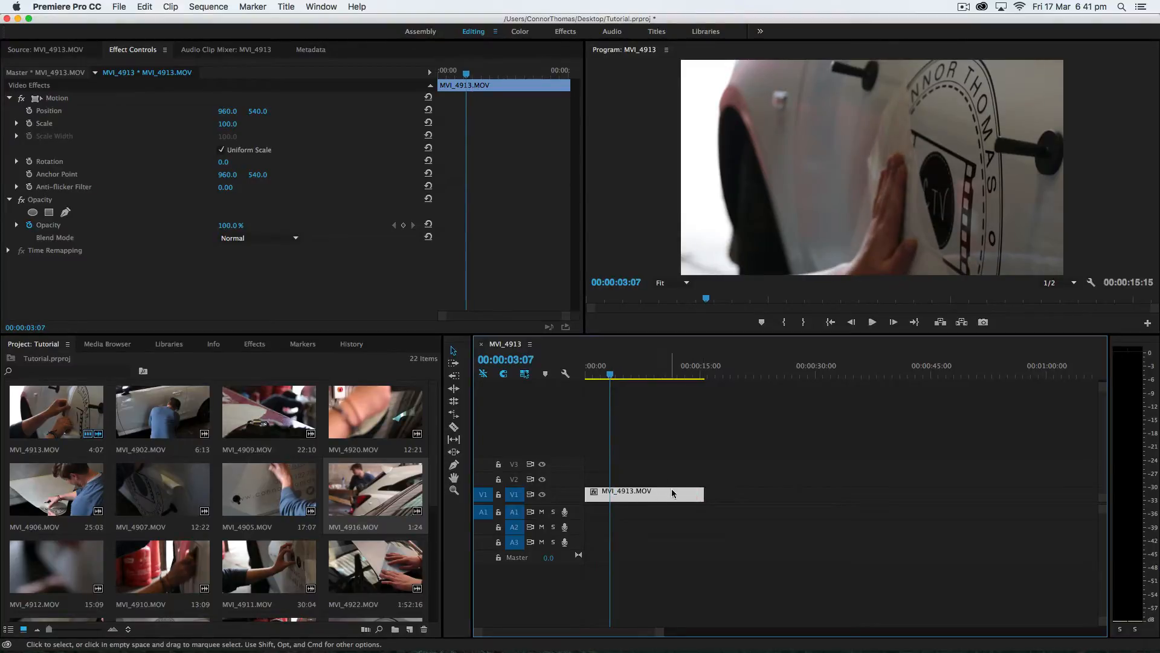
{"action": "left_click_drag", "start_coordinate": [702, 494], "coordinate": [645, 494]}
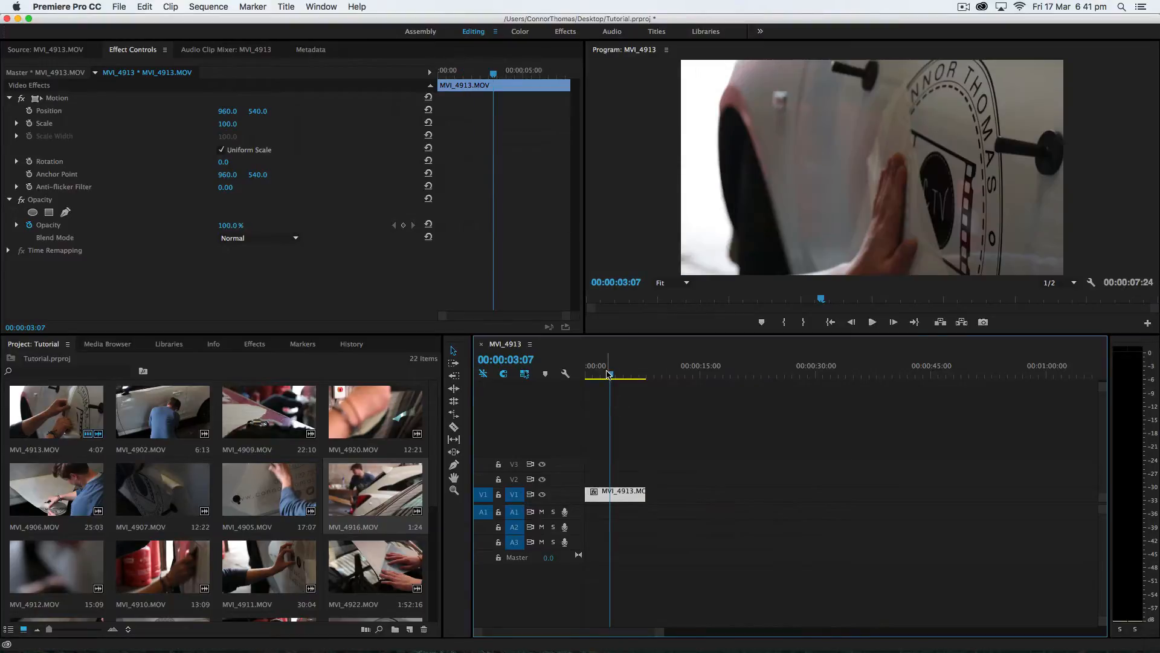
Step: Trim the end of the MVI_4913 clip on track V1 to about 00:00:04:24
{"action": "left_click_drag", "start_coordinate": [608, 374], "coordinate": [654, 384]}
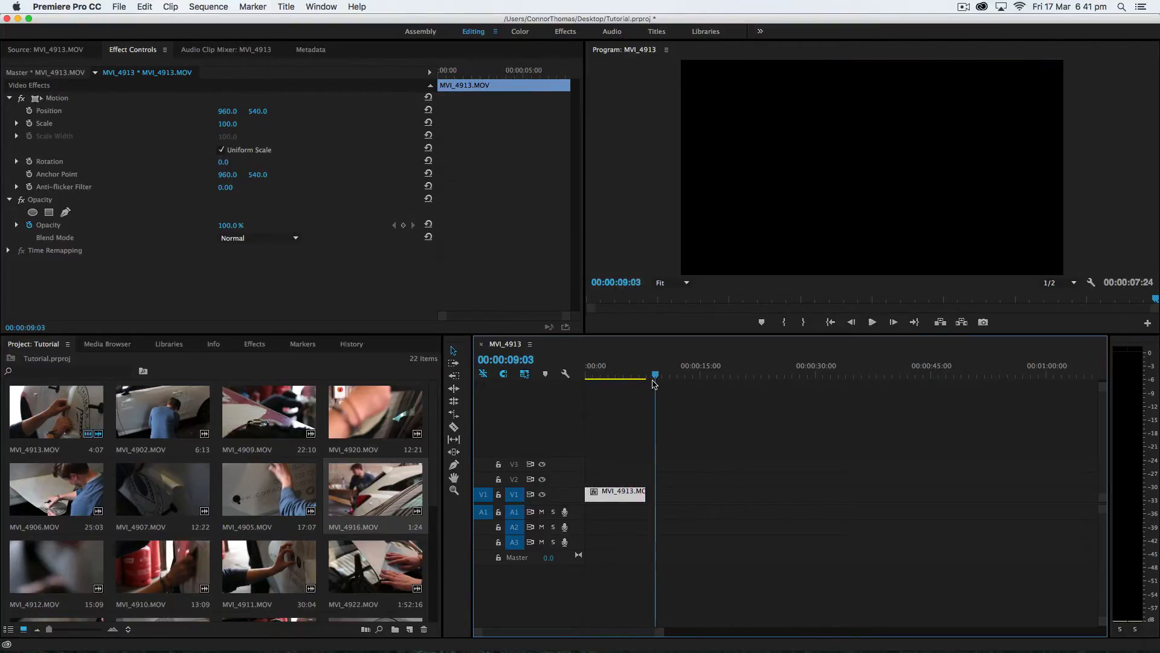
{"action": "left_click_drag", "start_coordinate": [645, 494], "coordinate": [678, 494]}
{"action": "left_click_drag", "start_coordinate": [654, 377], "coordinate": [623, 495]}
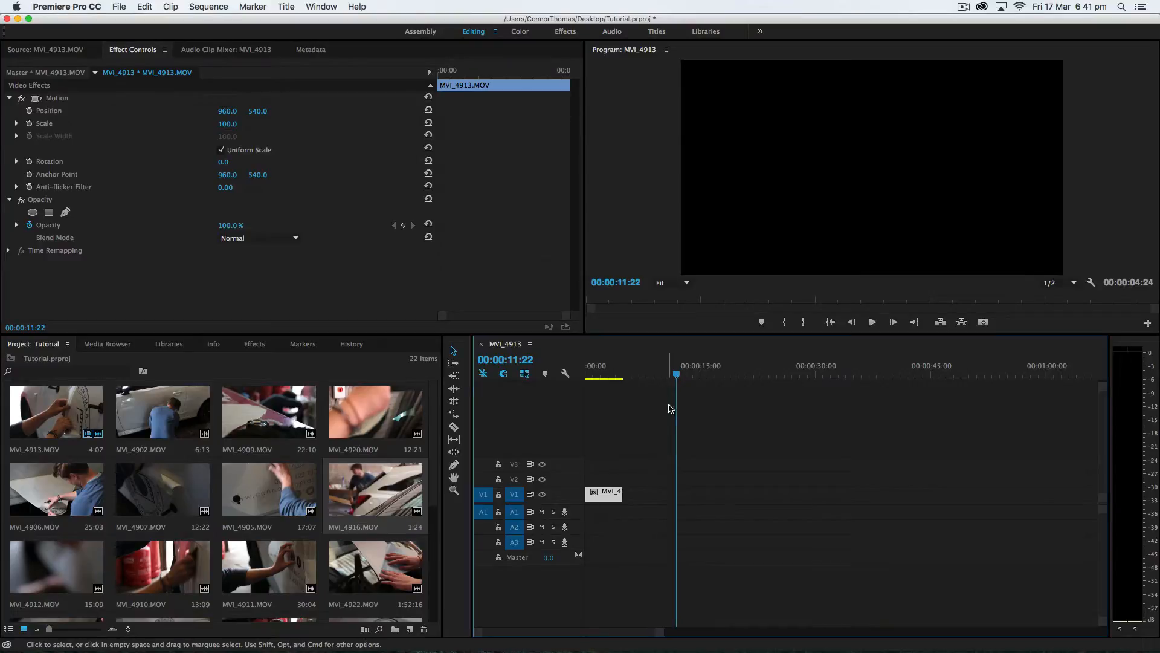
Step: Place MVI_4902.MOV on the timeline a short gap after MVI_4913, and unlink and delete its audio
{"action": "left_click", "coordinate": [161, 413]}
{"action": "left_click_drag", "start_coordinate": [186, 424], "coordinate": [655, 495]}
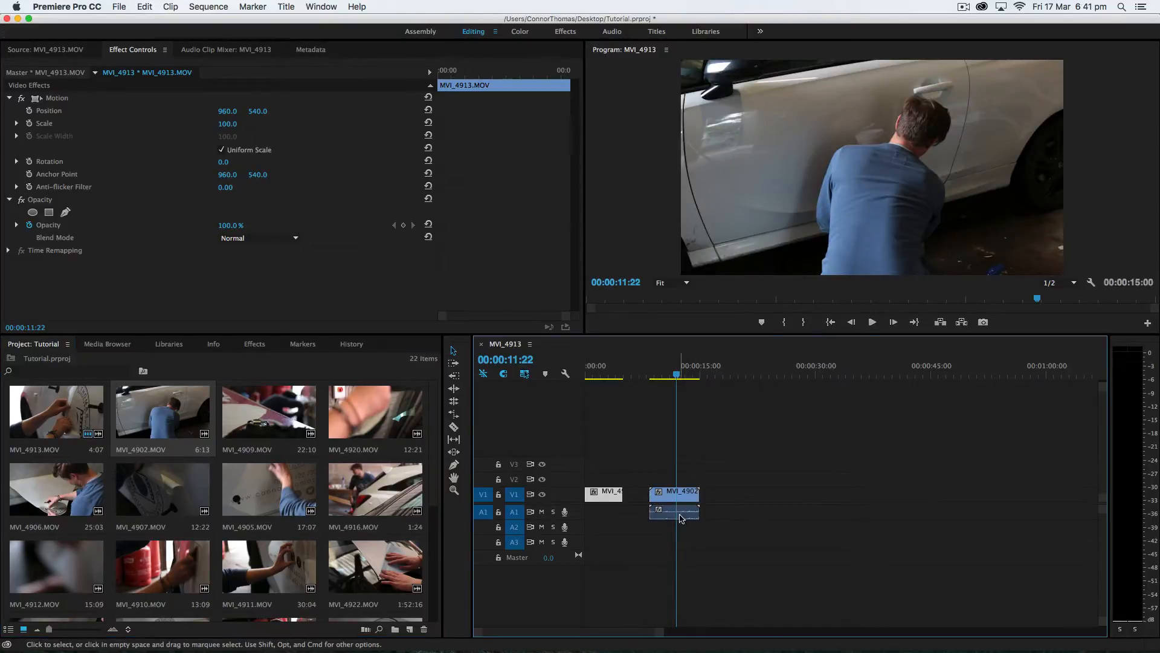
{"action": "right_click", "coordinate": [682, 498]}
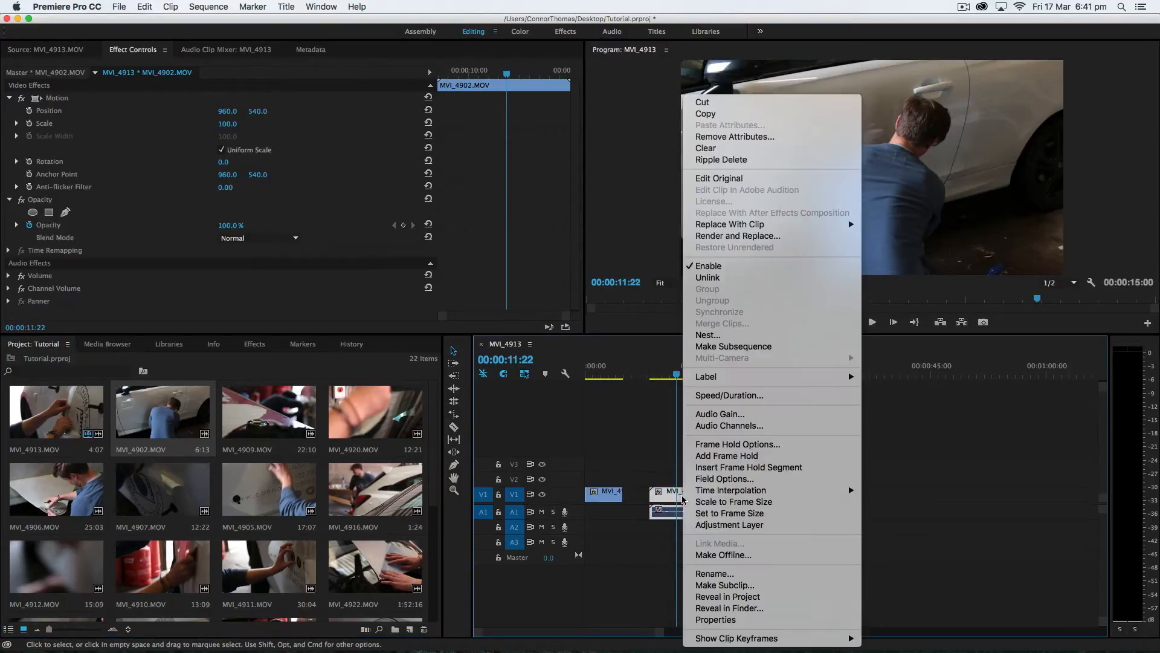
{"action": "left_click", "coordinate": [755, 278]}
{"action": "left_click", "coordinate": [684, 513]}
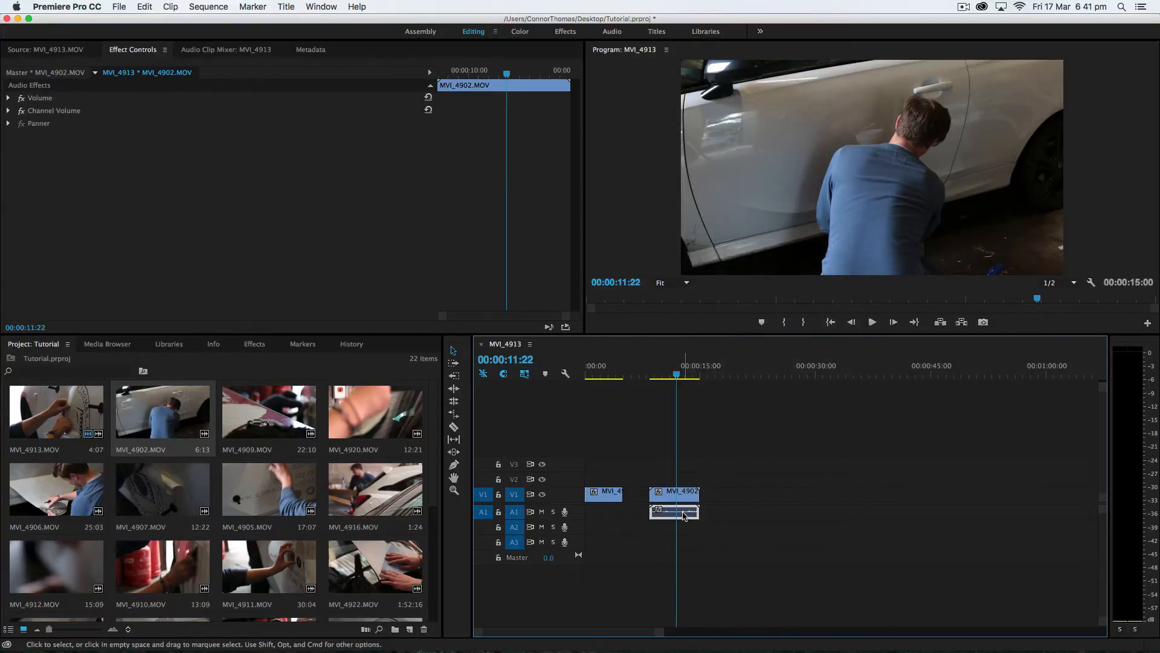
{"action": "key", "text": "Delete"}
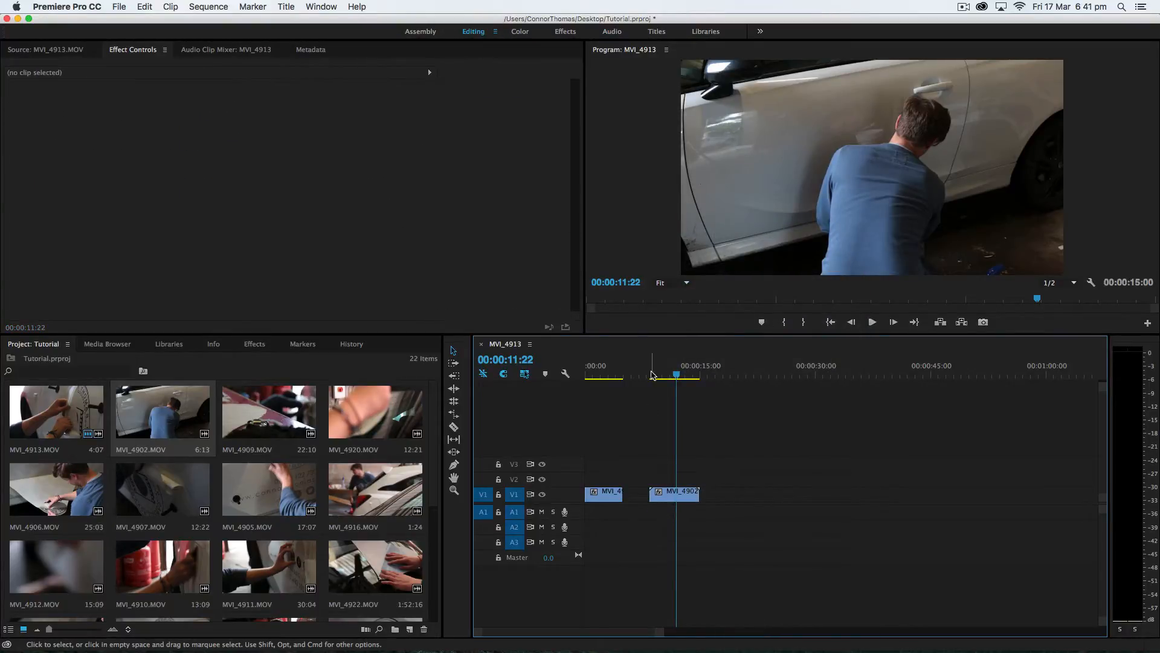
Step: Play the sequence across the gap between the MVI_4913 and MVI_4902 clips
{"action": "left_click_drag", "start_coordinate": [652, 375], "coordinate": [616, 379]}
{"action": "key", "text": "space"}
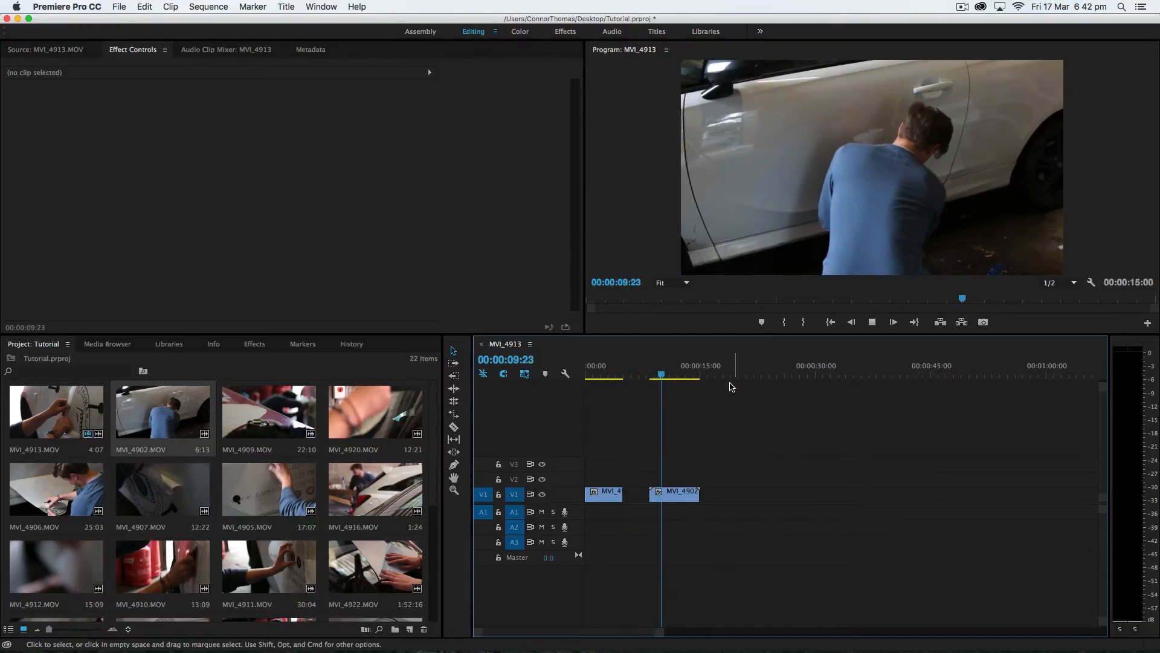
{"action": "key", "text": "space"}
Step: Close the gap by moving MVI_4902 directly against the end of MVI_4913, and review the cut between them
{"action": "left_click_drag", "start_coordinate": [684, 496], "coordinate": [660, 504]}
{"action": "left_click", "coordinate": [618, 369]}
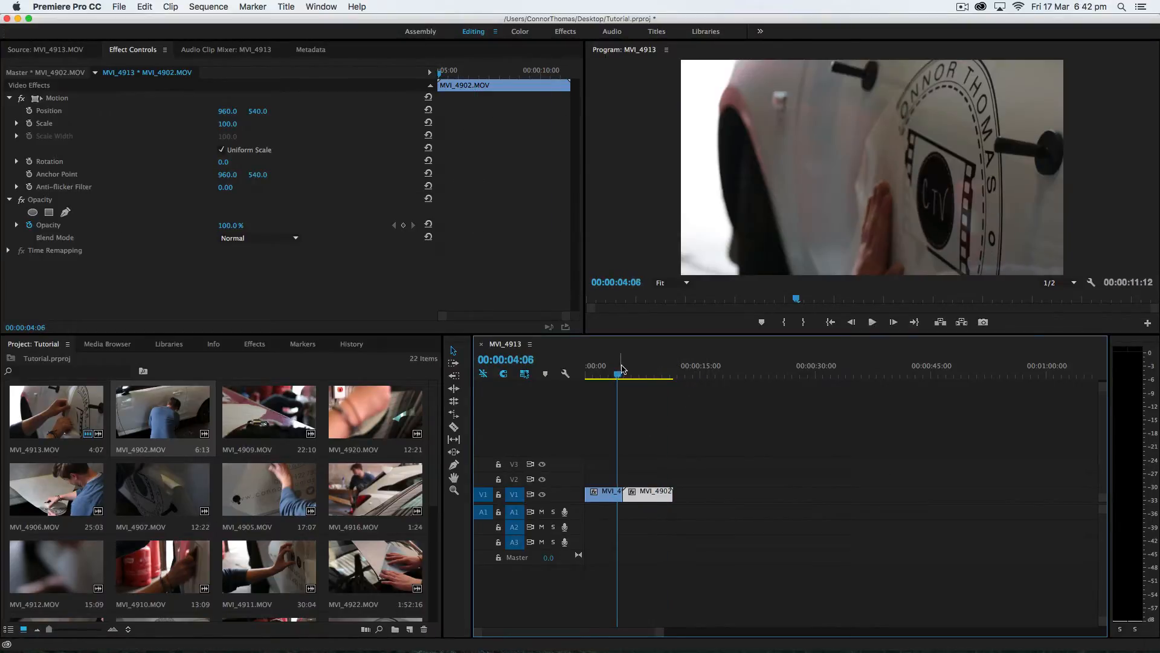
{"action": "key", "text": "space"}
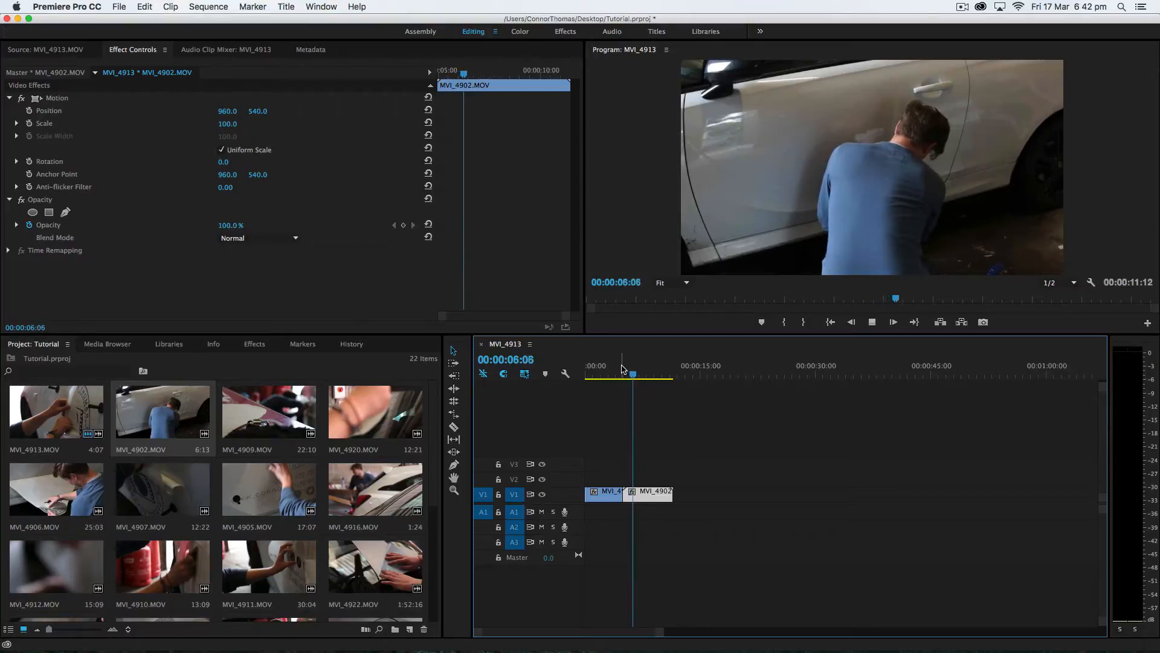
{"action": "key", "text": "space"}
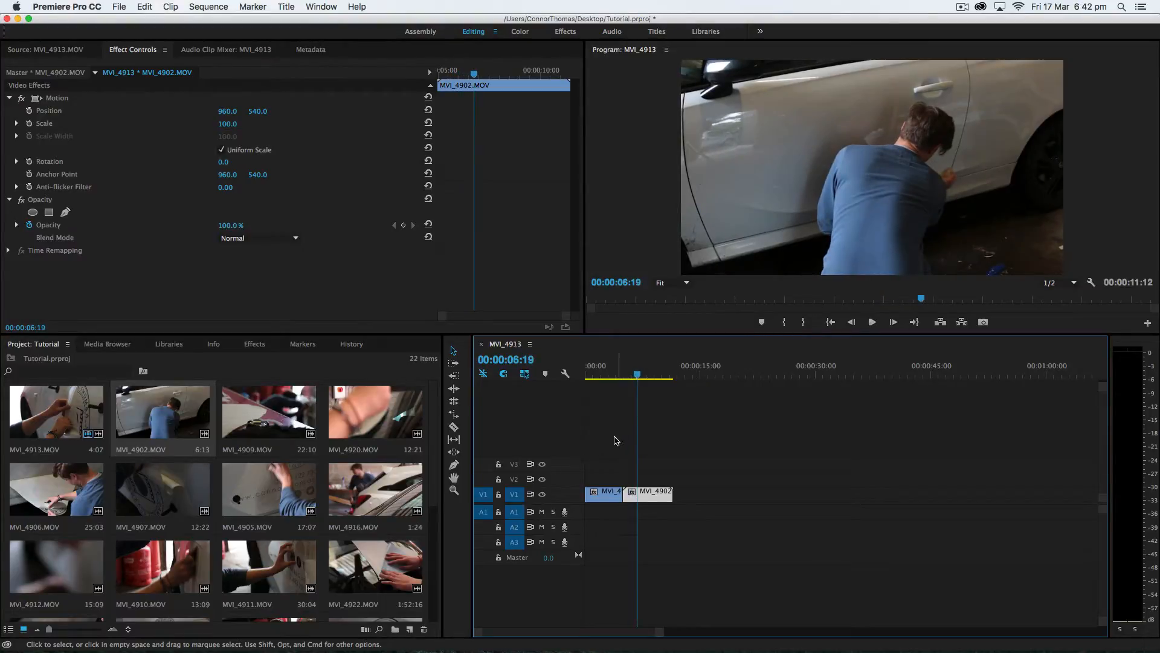
{"action": "left_click", "coordinate": [612, 368]}
{"action": "left_click", "coordinate": [629, 370]}
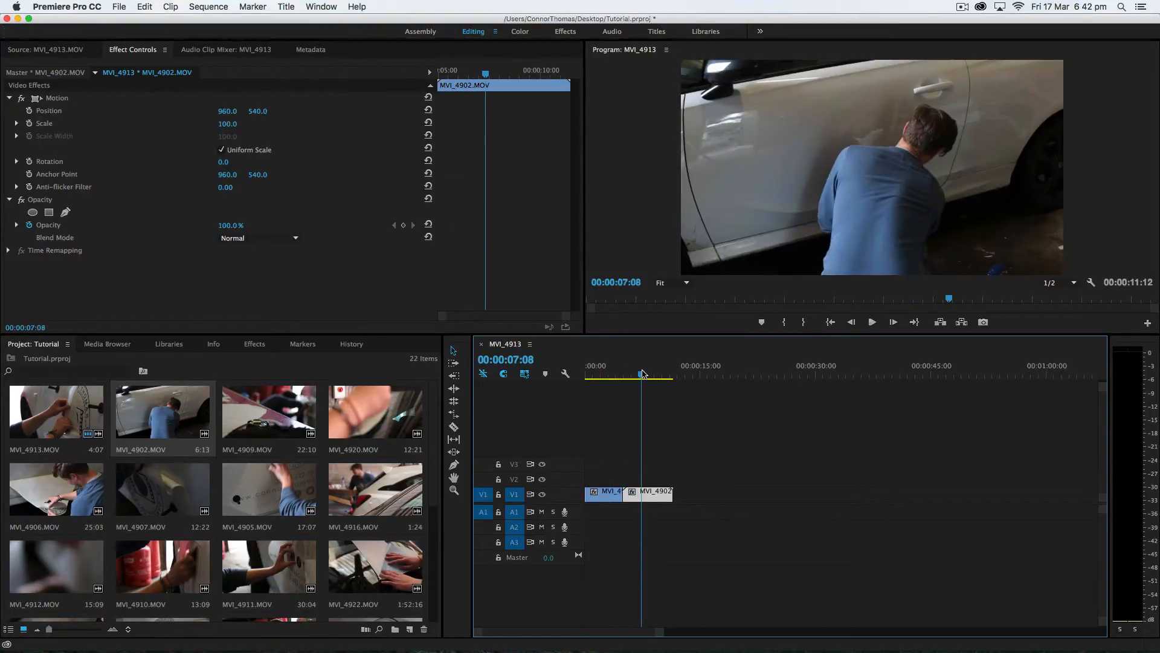
Step: Scrub across the cut between the MVI_4913 and MVI_4902 clips to review the hard change
{"action": "left_click", "coordinate": [607, 375]}
{"action": "left_click_drag", "start_coordinate": [606, 376], "coordinate": [634, 381]}
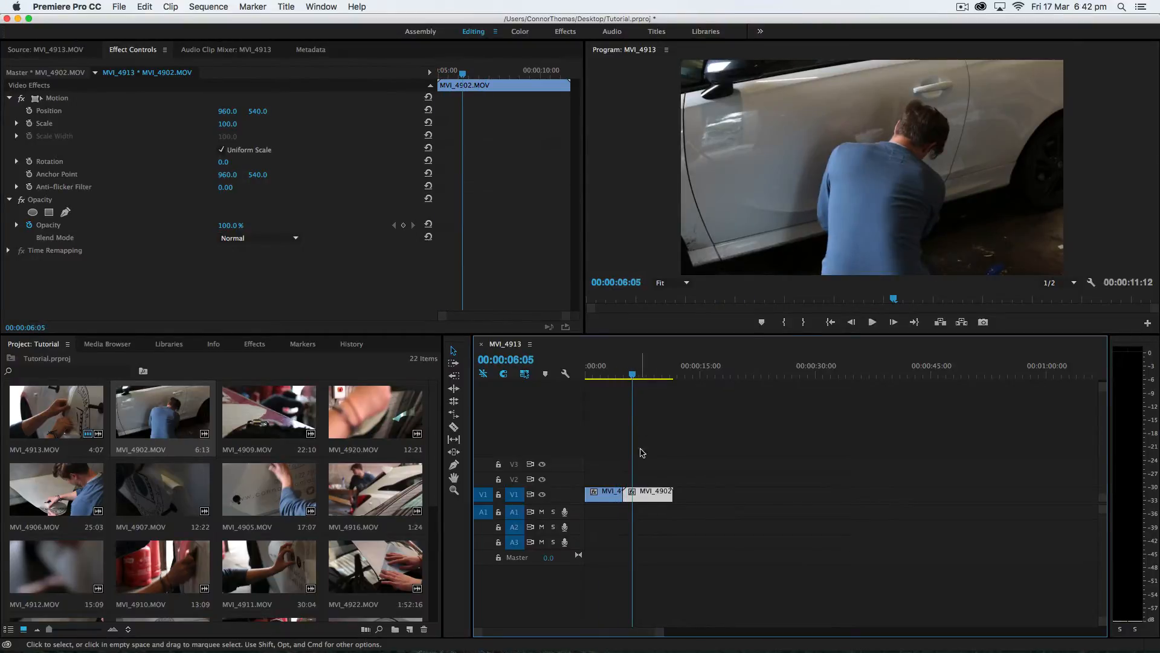
{"action": "mouse_move", "coordinate": [635, 370]}
{"action": "left_mouse_down"}
{"action": "mouse_move", "coordinate": [615, 371]}
{"action": "mouse_move", "coordinate": [632, 381]}
{"action": "left_mouse_up"}
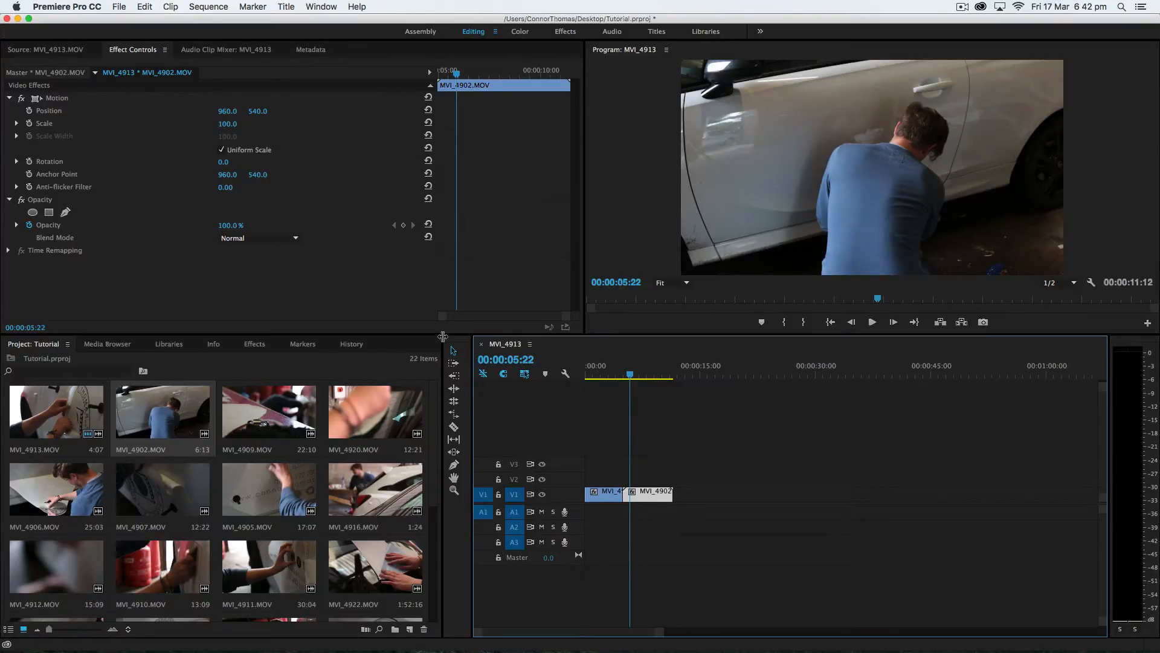
Step: Enlarge the project panel group and list the Dissolve video transitions among the effects
{"action": "left_click_drag", "start_coordinate": [442, 335], "coordinate": [498, 309]}
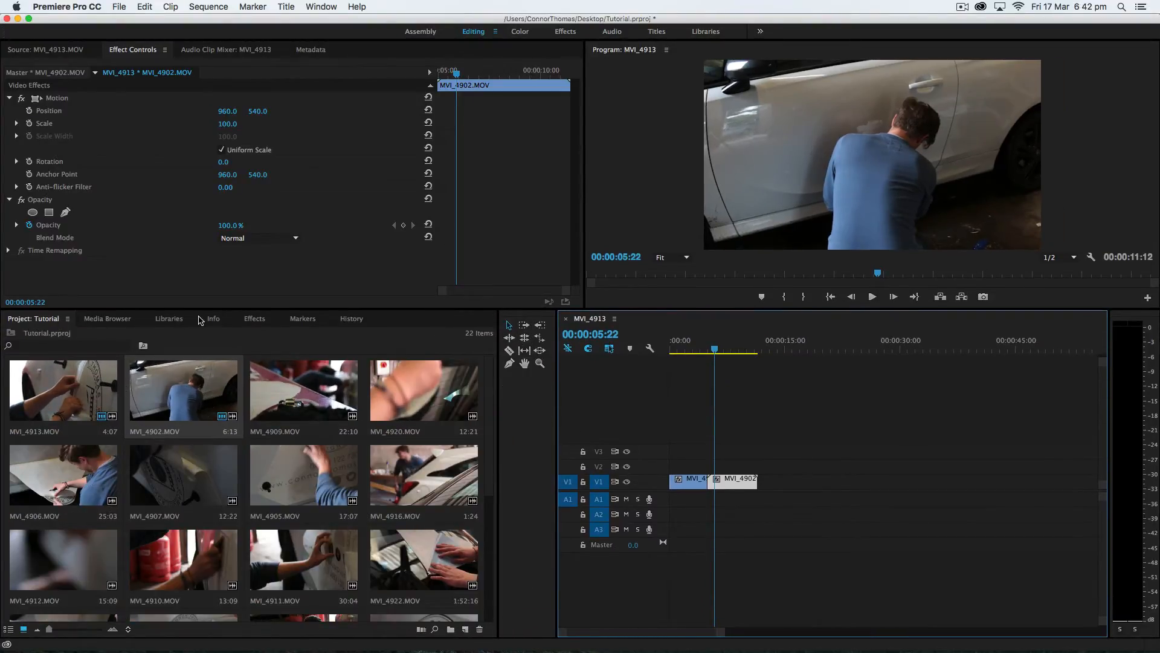
{"action": "left_click", "coordinate": [109, 319]}
{"action": "left_click", "coordinate": [168, 319]}
{"action": "left_click", "coordinate": [212, 319]}
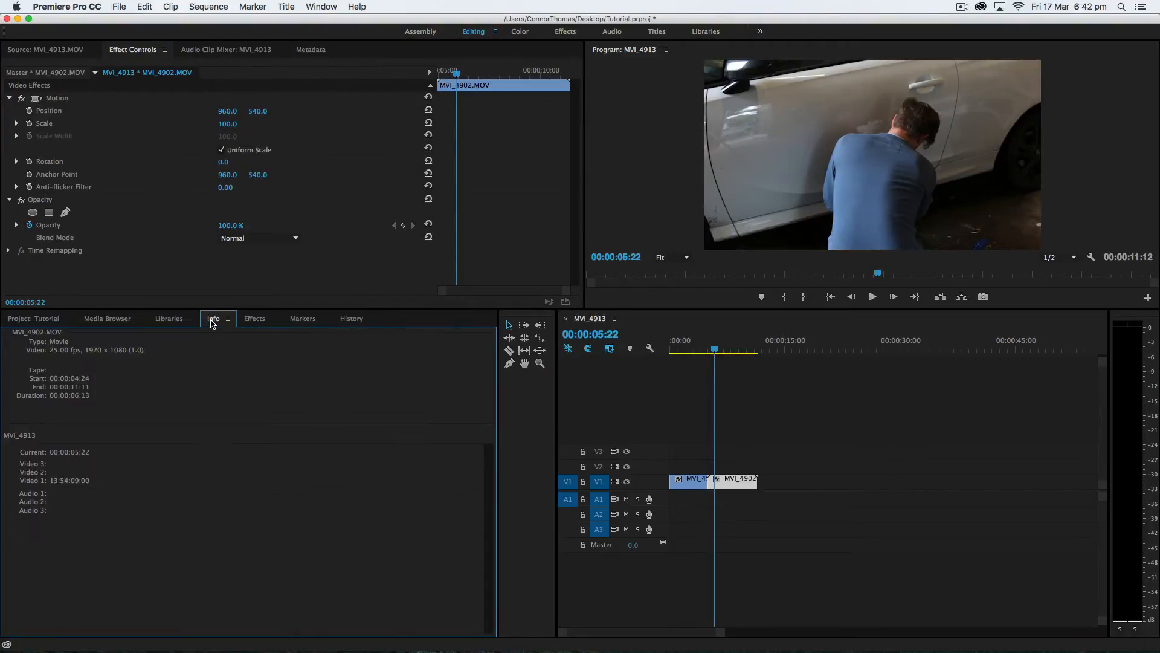
{"action": "left_click", "coordinate": [262, 322]}
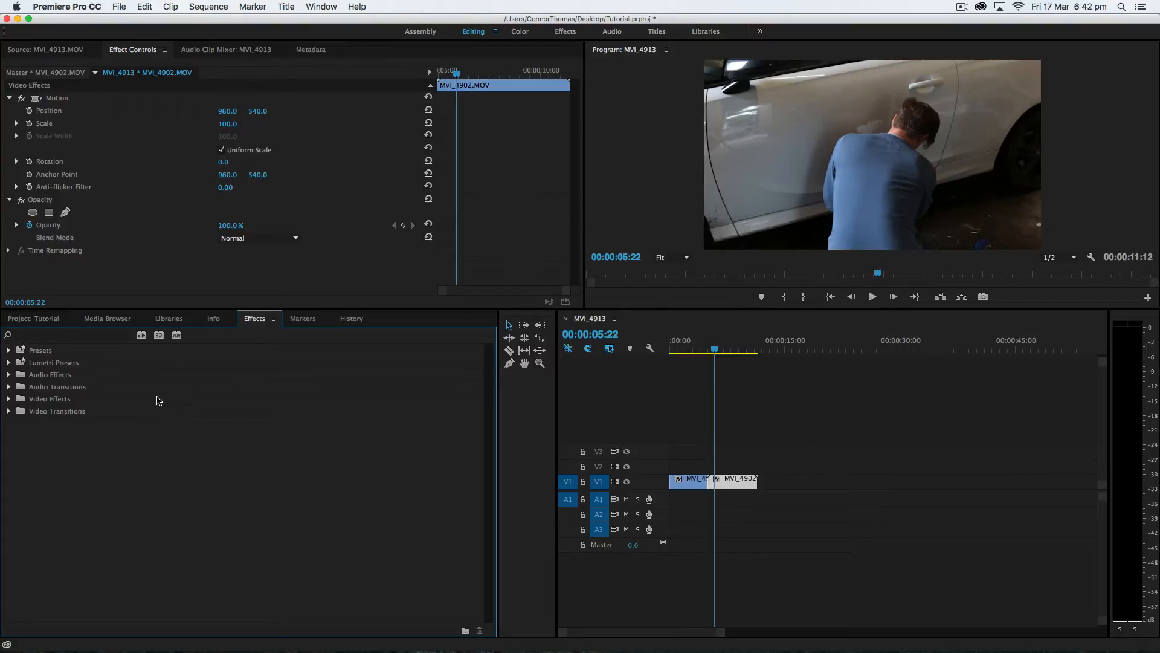
{"action": "left_click", "coordinate": [9, 412]}
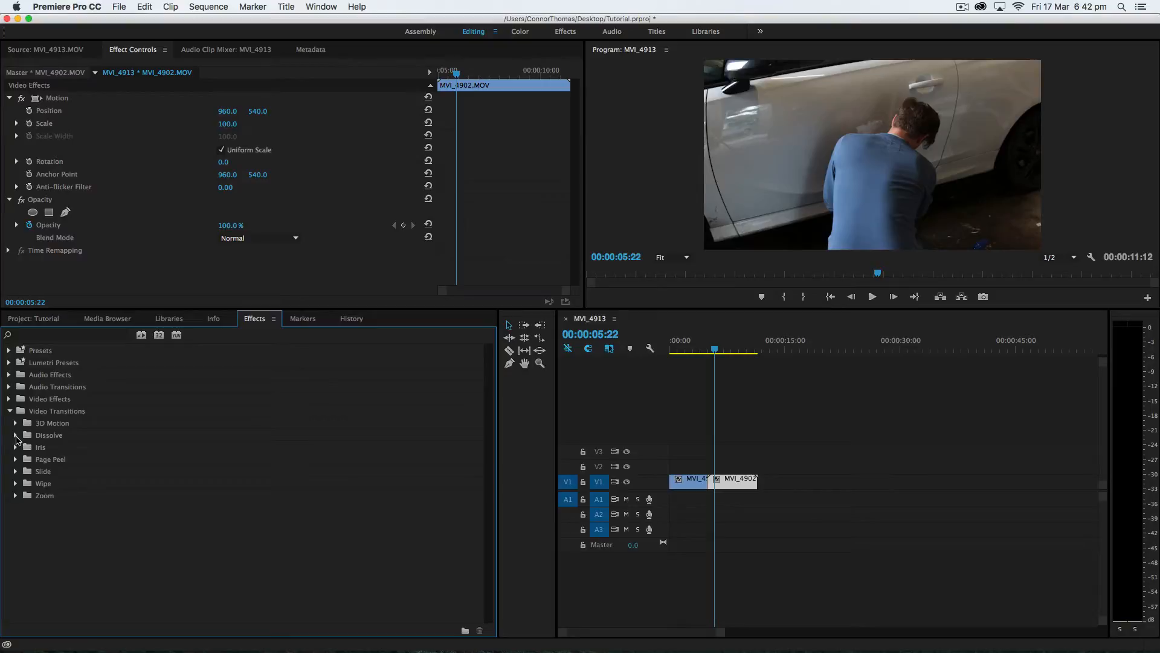
{"action": "left_click", "coordinate": [16, 436]}
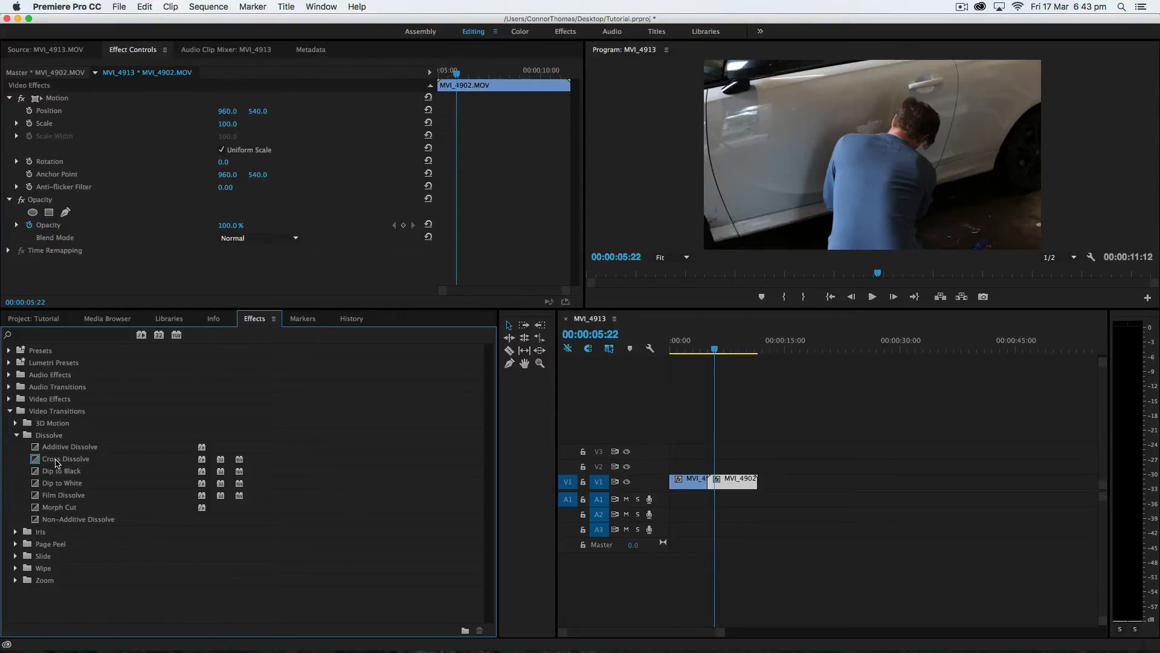
Step: Apply a Cross Dissolve at the cut between MVI_4913 and MVI_4902, and play the transition
{"action": "mouse_move", "coordinate": [60, 463]}
{"action": "left_mouse_down"}
{"action": "mouse_move", "coordinate": [460, 504]}
{"action": "mouse_move", "coordinate": [747, 468]}
{"action": "mouse_move", "coordinate": [100, 458]}
{"action": "mouse_move", "coordinate": [623, 463]}
{"action": "mouse_move", "coordinate": [697, 489]}
{"action": "mouse_move", "coordinate": [753, 485]}
{"action": "mouse_move", "coordinate": [675, 484]}
{"action": "mouse_move", "coordinate": [706, 484]}
{"action": "left_mouse_up"}
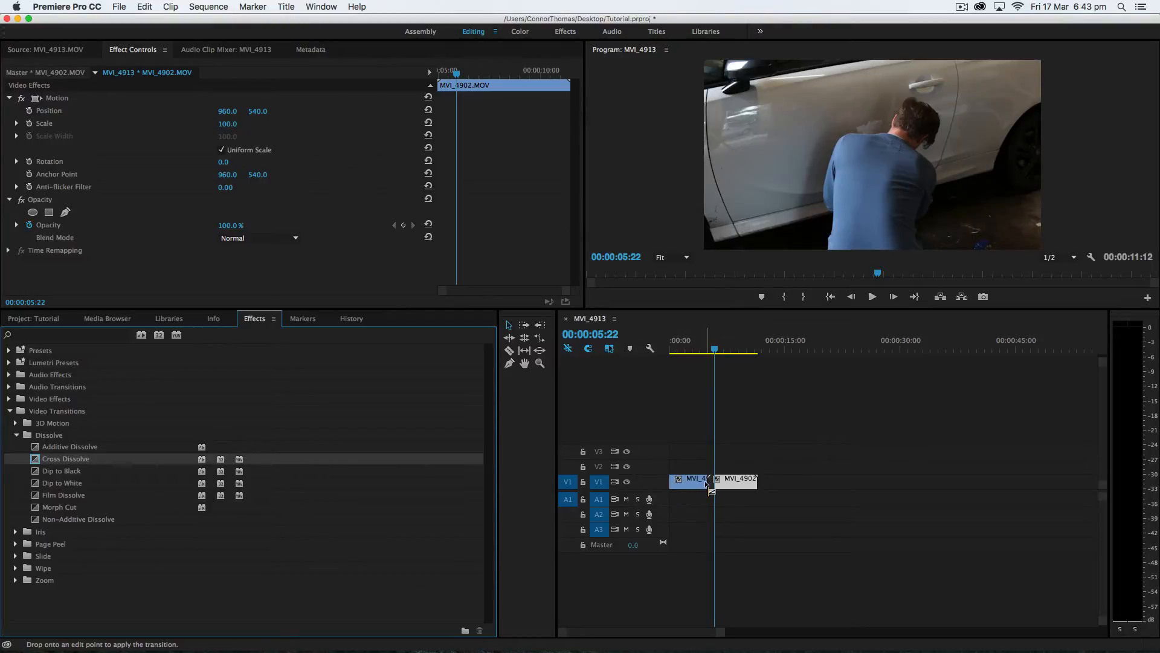
{"action": "left_click_drag", "start_coordinate": [707, 484], "coordinate": [707, 484]}
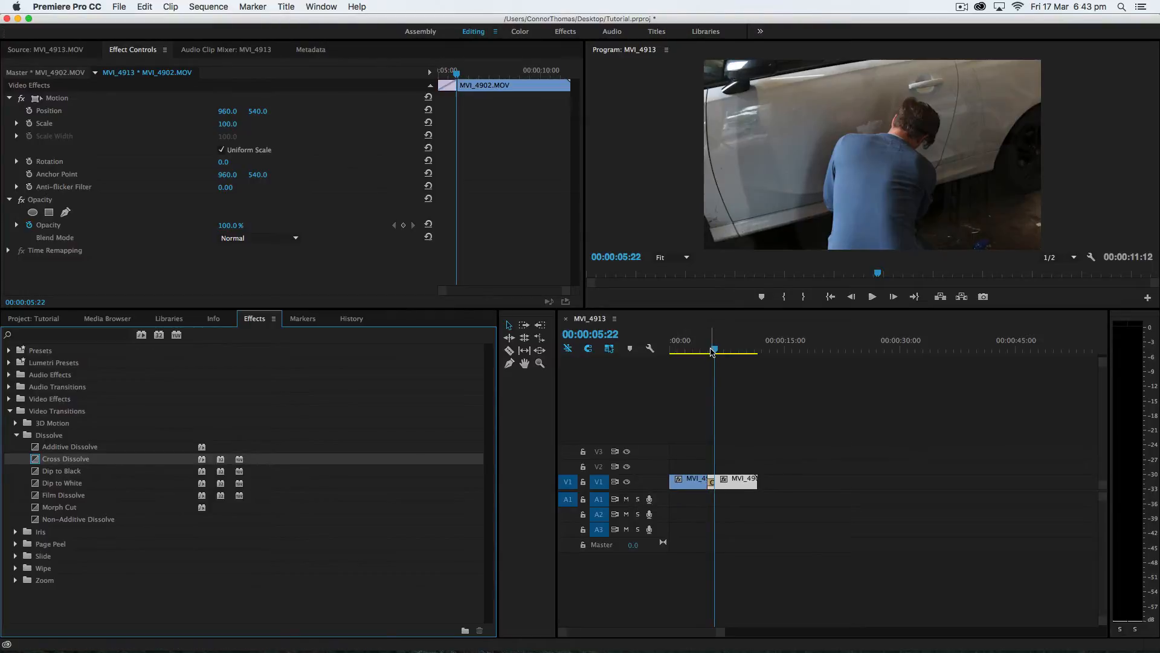
{"action": "left_click_drag", "start_coordinate": [712, 352], "coordinate": [698, 350]}
{"action": "key", "text": "space"}
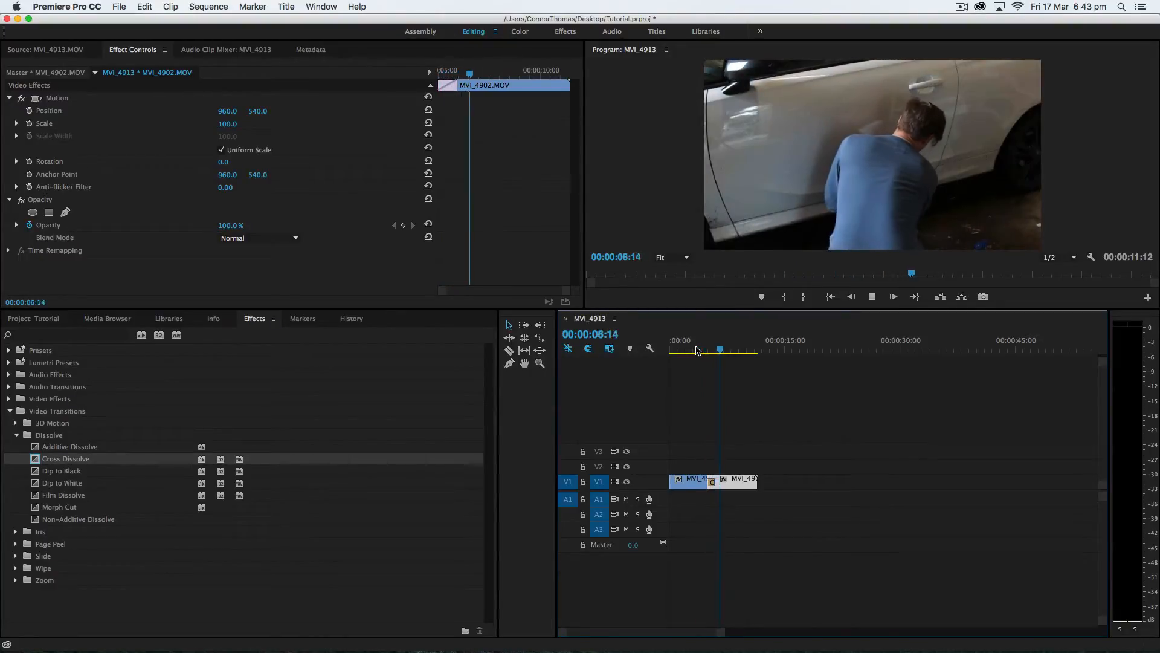
{"action": "left_click_drag", "start_coordinate": [698, 349], "coordinate": [704, 351]}
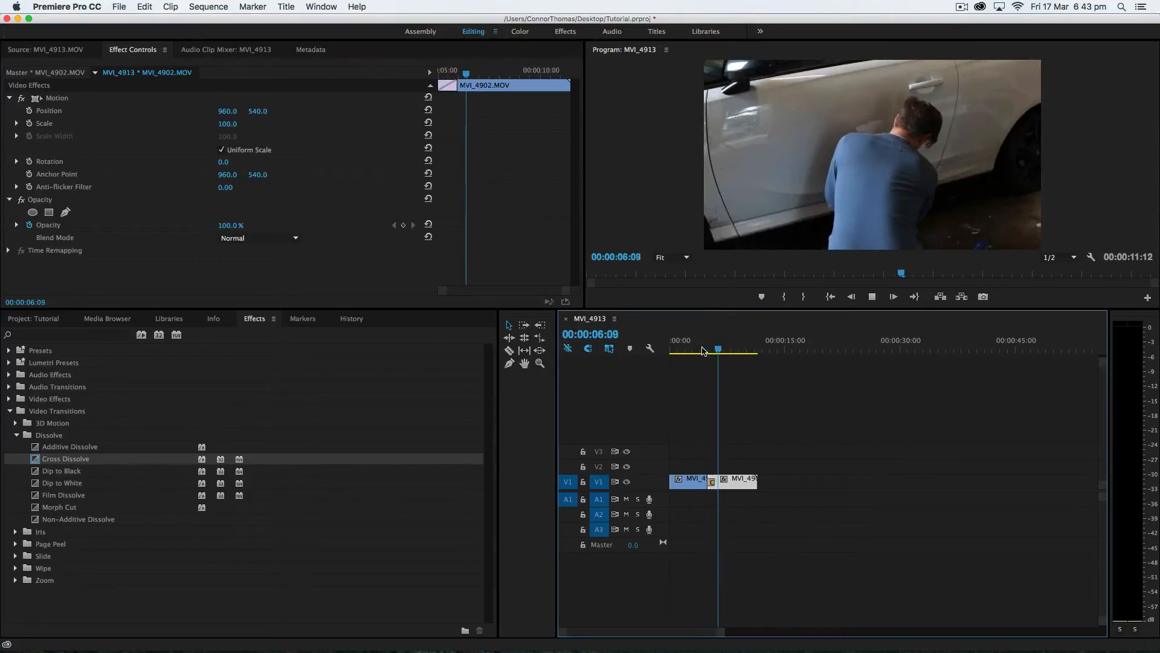
{"action": "key", "text": "space"}
Step: Compare playback of the cut with the Cross Dissolve deleted and with it restored
{"action": "left_click", "coordinate": [713, 482]}
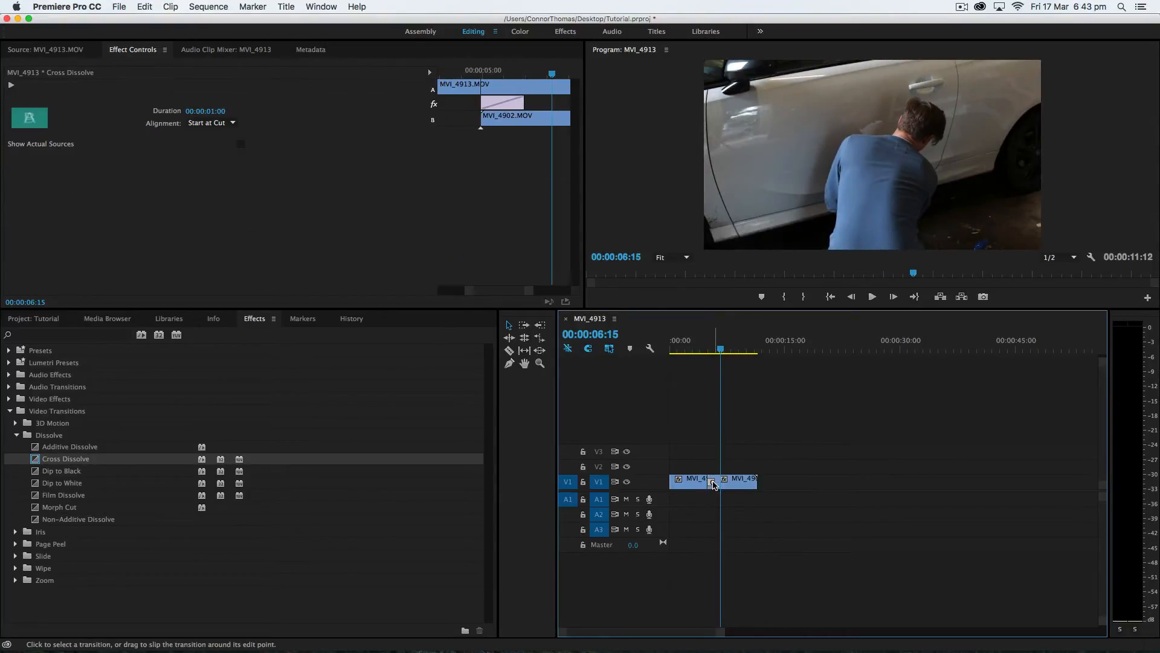
{"action": "left_click", "coordinate": [701, 351]}
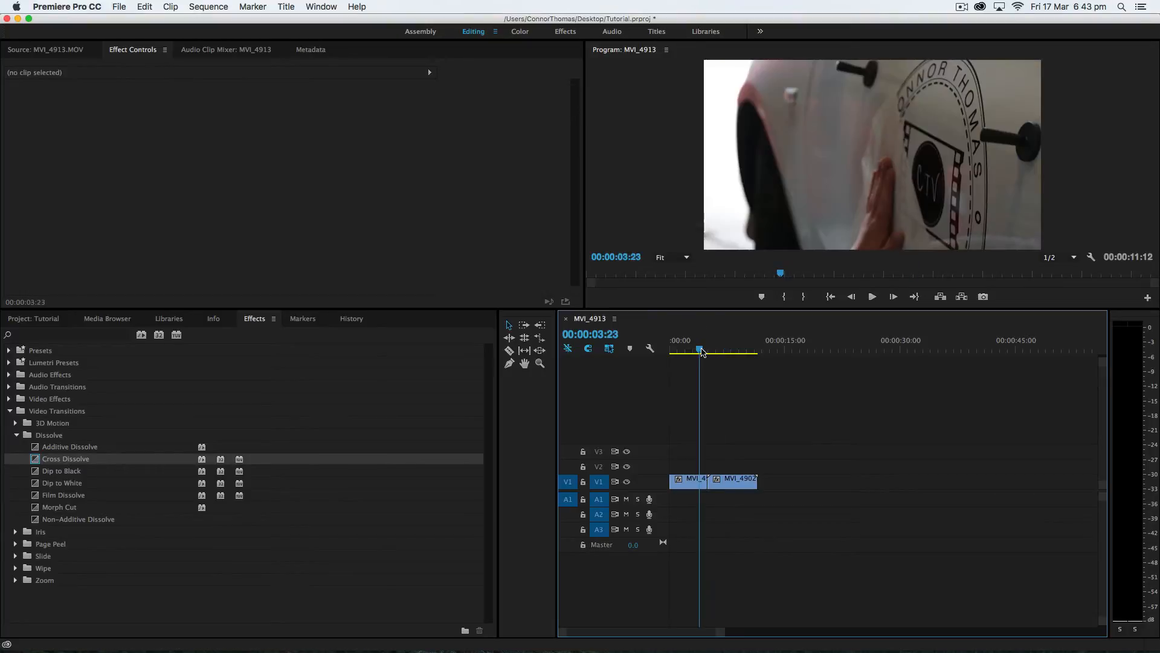
{"action": "key", "text": "space"}
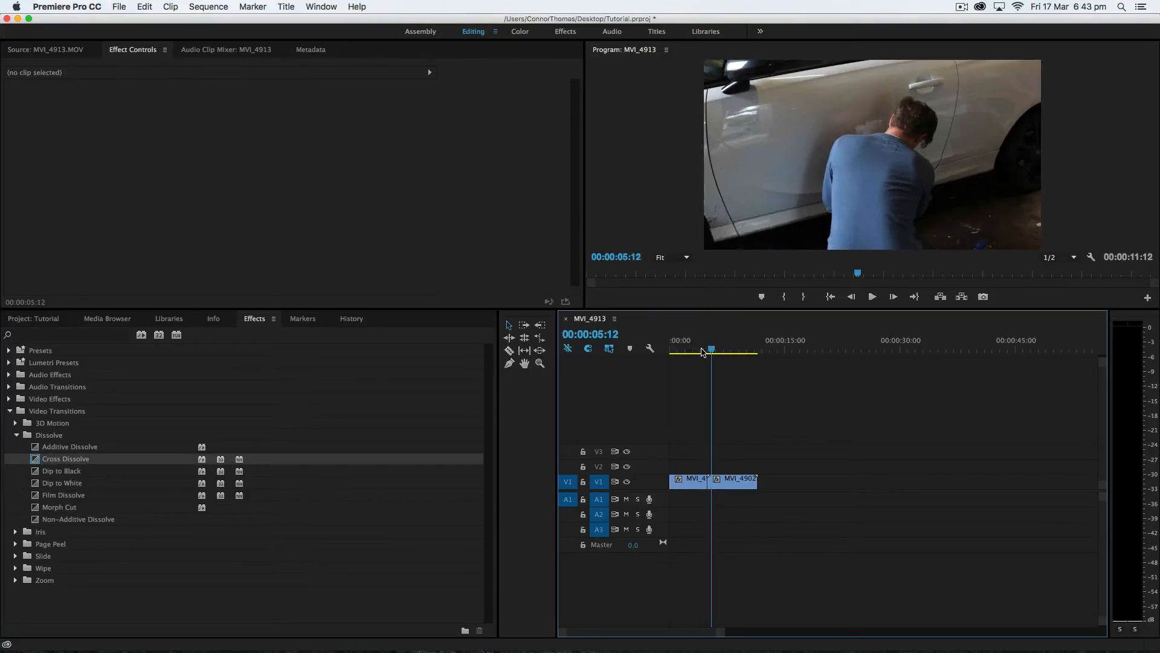
{"action": "left_click", "coordinate": [703, 351]}
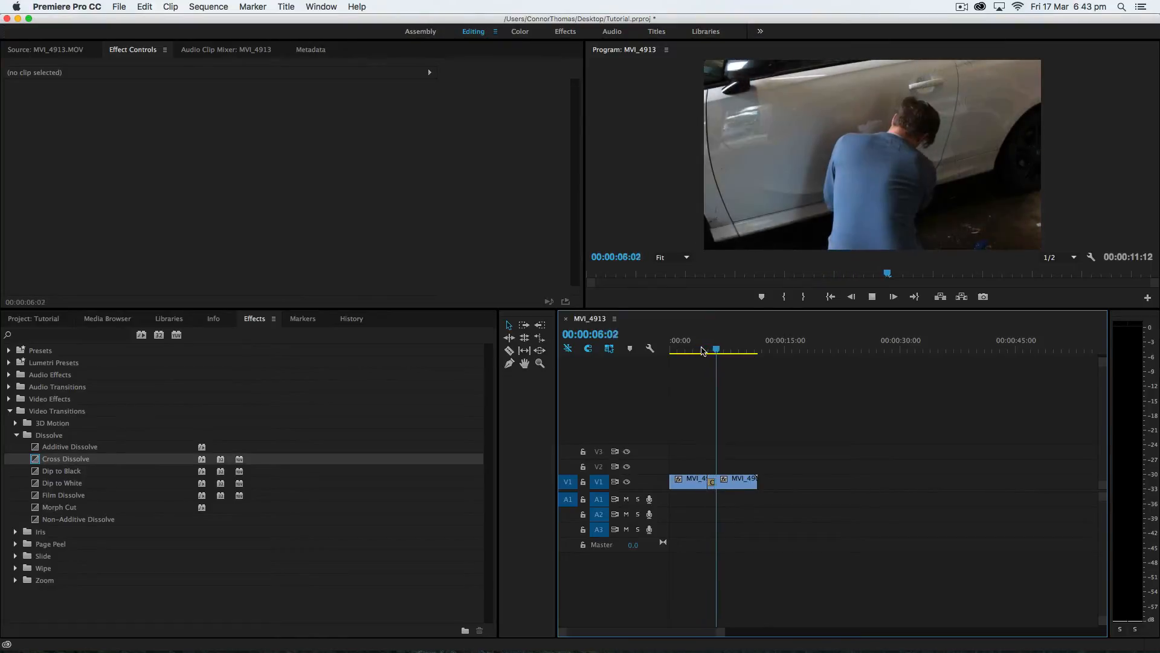
{"action": "key", "text": "space"}
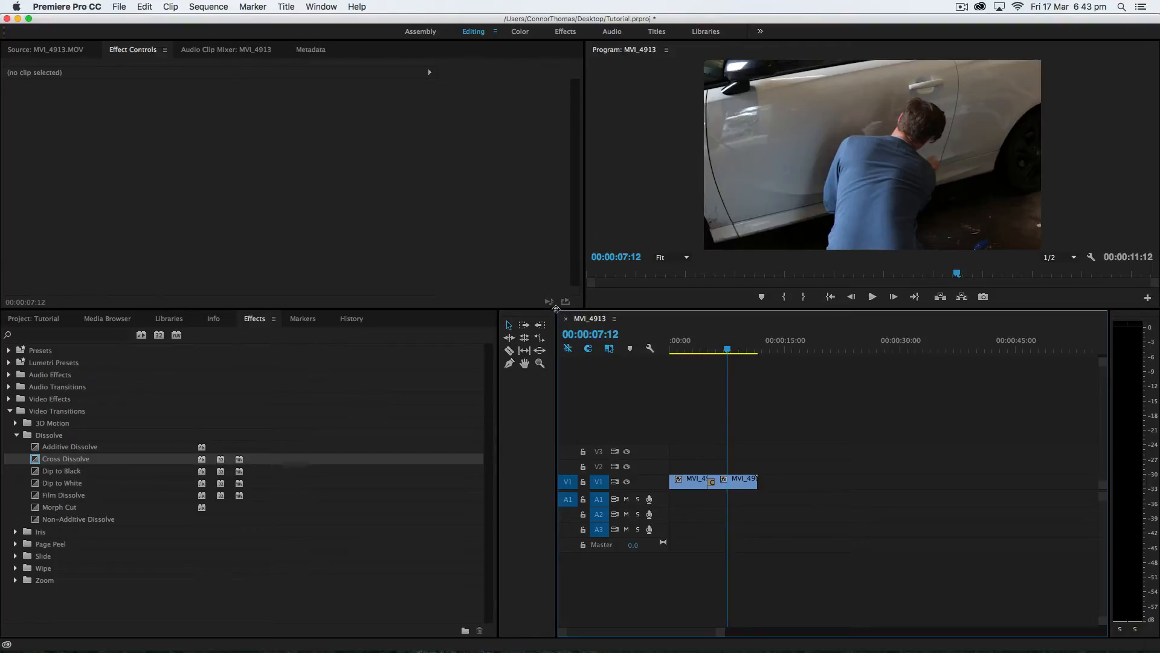
Step: Resize the panels to enlarge the program monitor, and magnify the timeline around the Cross Dissolve
{"action": "left_click_drag", "start_coordinate": [536, 314], "coordinate": [411, 352]}
{"action": "left_click", "coordinate": [562, 390]}
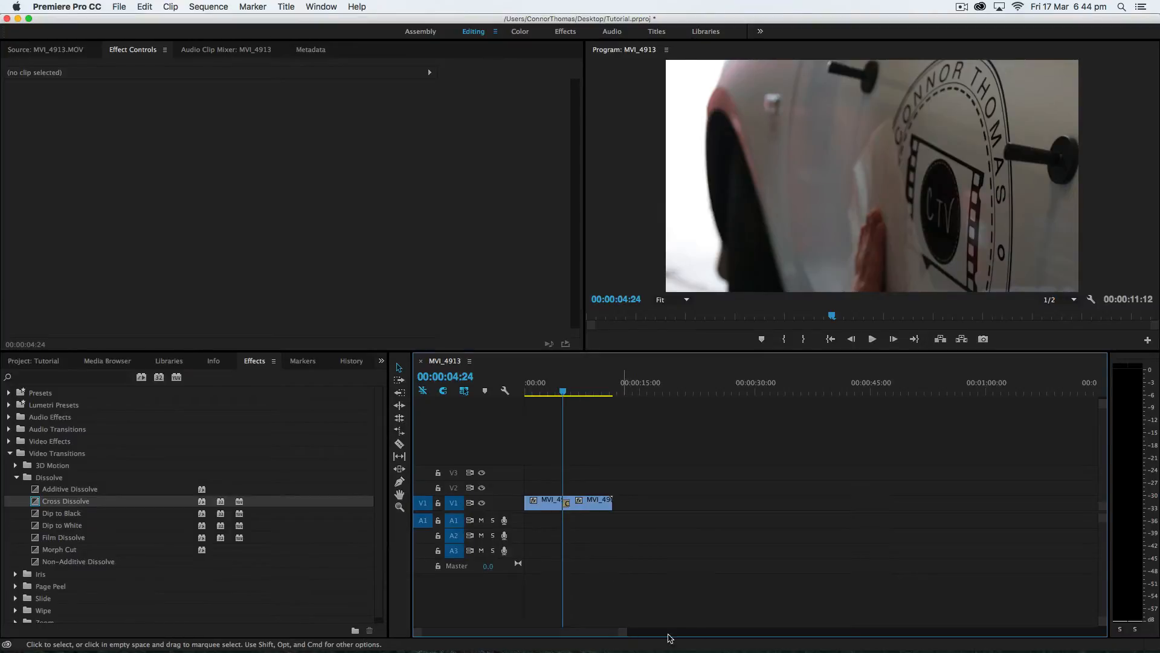
{"action": "left_click_drag", "start_coordinate": [588, 632], "coordinate": [549, 622]}
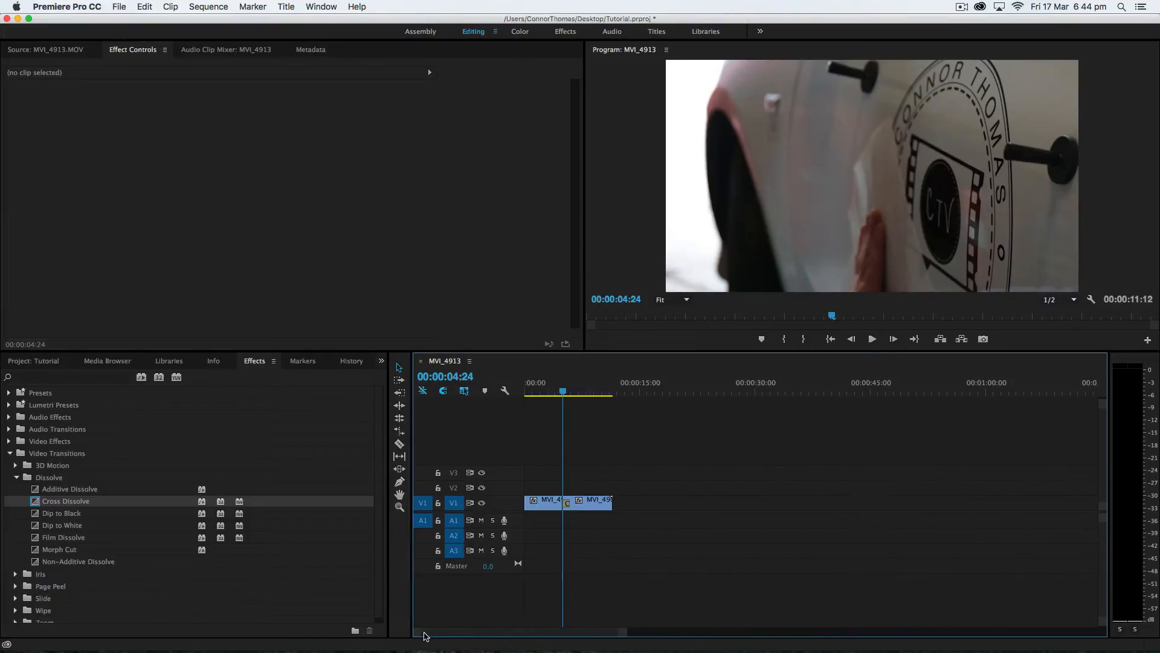
{"action": "left_click_drag", "start_coordinate": [625, 636], "coordinate": [562, 632]}
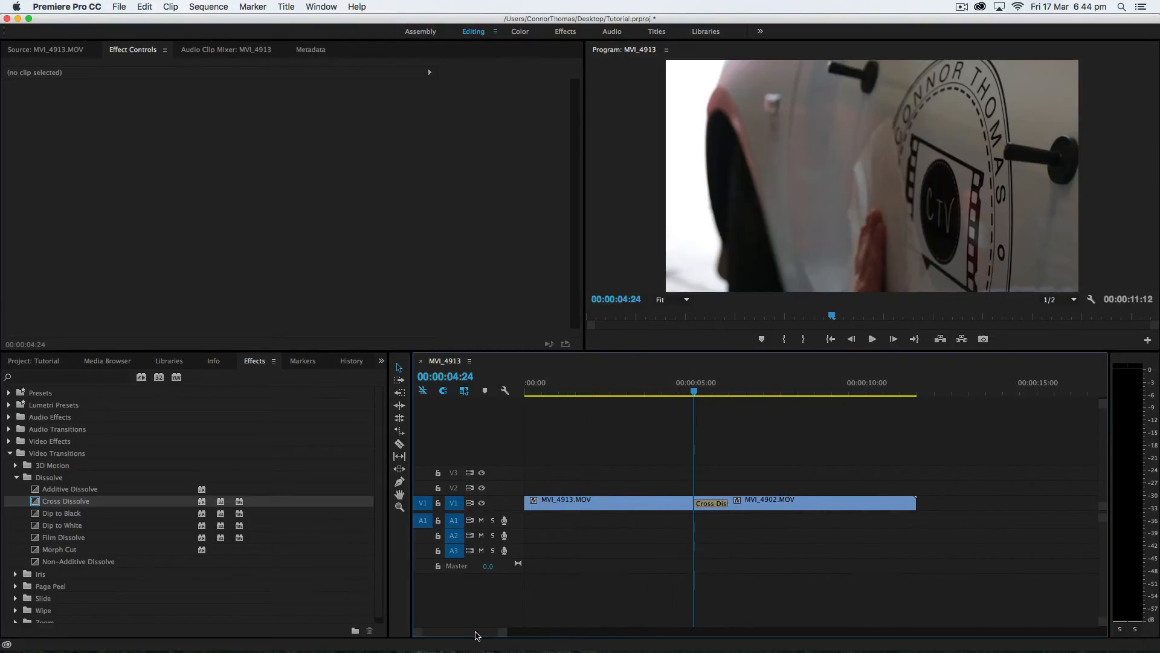
{"action": "mouse_move", "coordinate": [476, 635]}
{"action": "left_mouse_down"}
{"action": "mouse_move", "coordinate": [487, 634]}
{"action": "mouse_move", "coordinate": [466, 634]}
{"action": "left_mouse_up"}
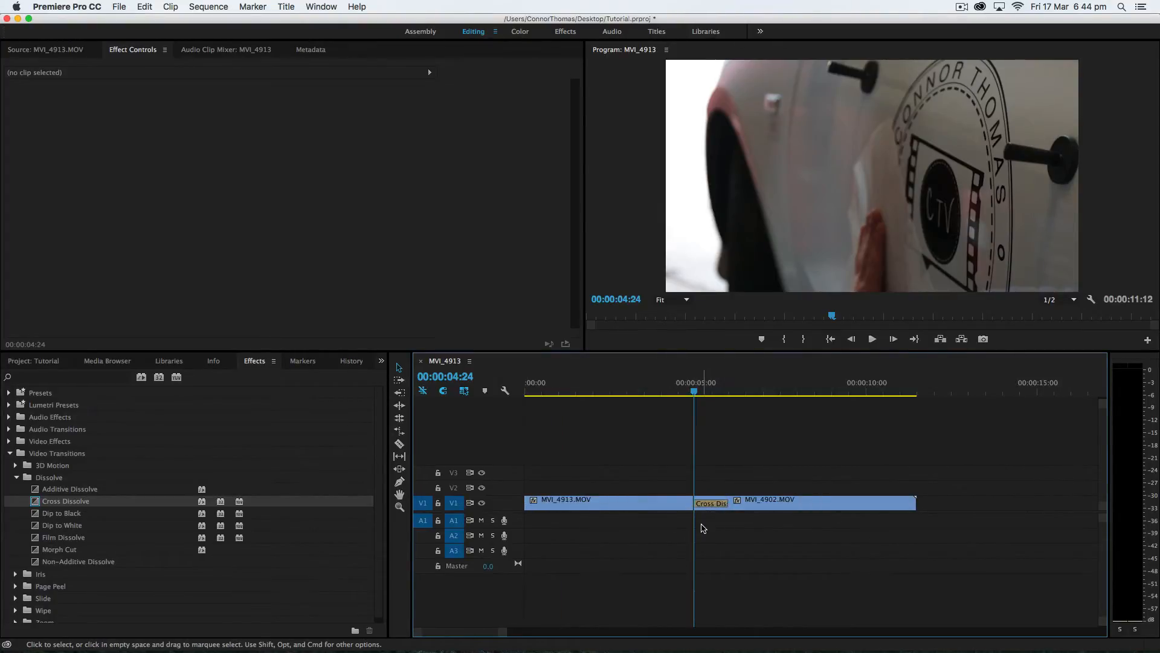
Step: Lengthen the Cross Dissolve to 00:00:03:10 and play the slower transition
{"action": "left_click", "coordinate": [711, 506]}
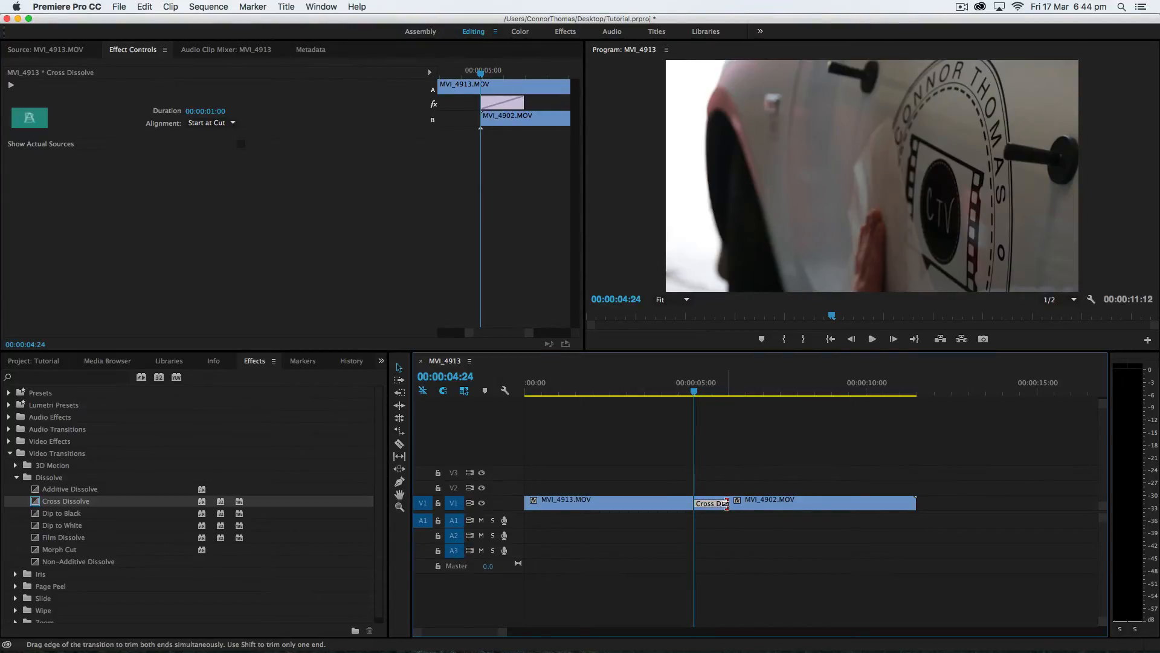
{"action": "left_click_drag", "start_coordinate": [726, 504], "coordinate": [811, 505]}
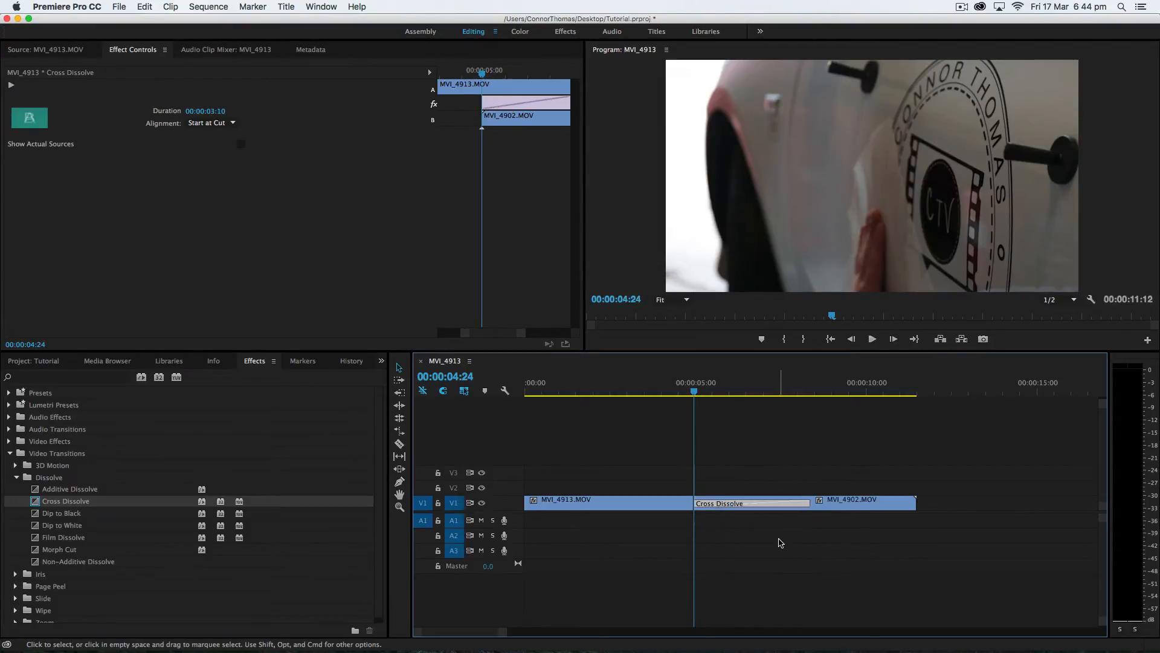
{"action": "key", "text": "space"}
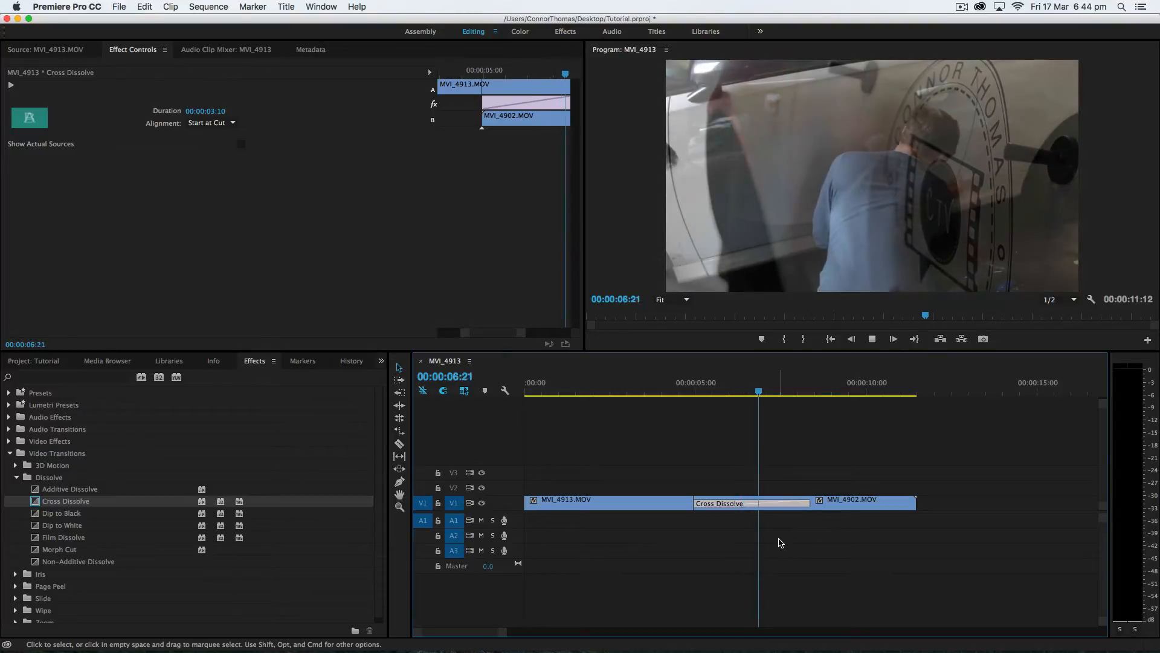
{"action": "key", "text": "space"}
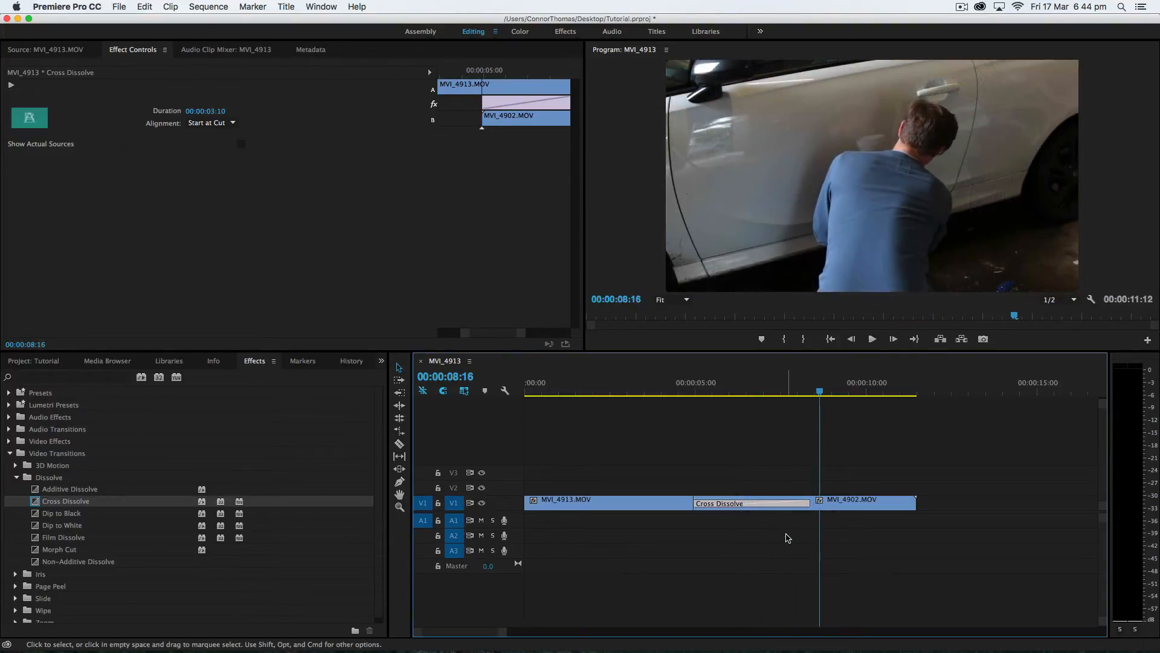
Step: Undo the last change to the Cross Dissolve's length and play the shorter transition
{"action": "key", "text": "super+z"}
{"action": "left_click", "coordinate": [695, 392]}
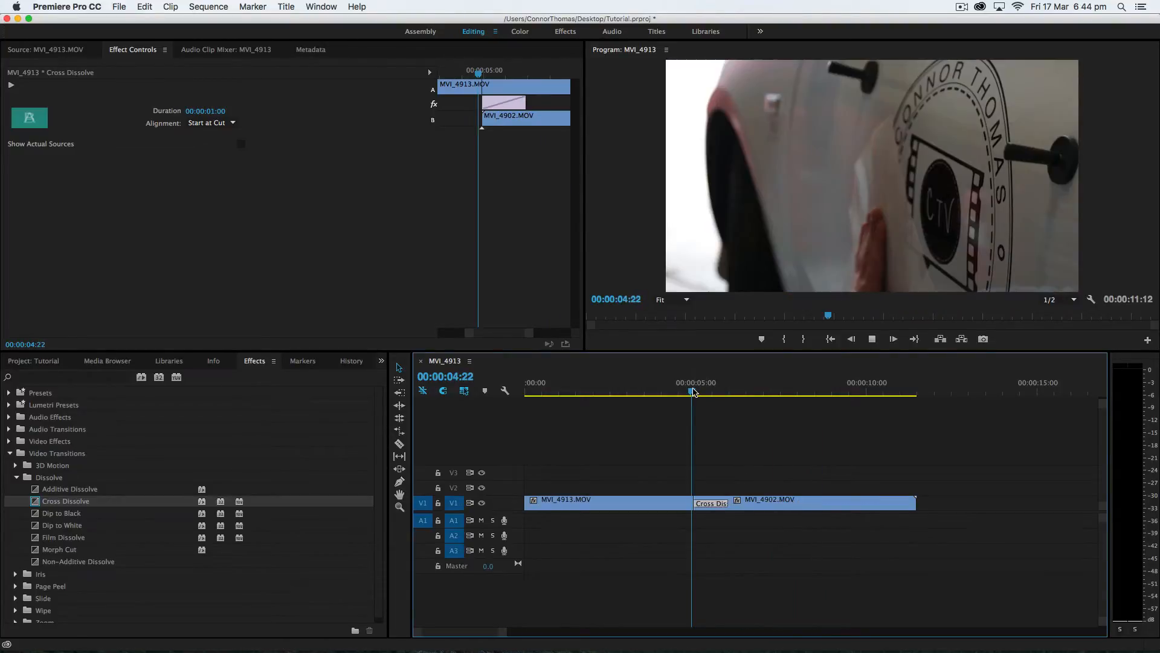
{"action": "key", "text": "space"}
{"action": "key", "text": "space"}
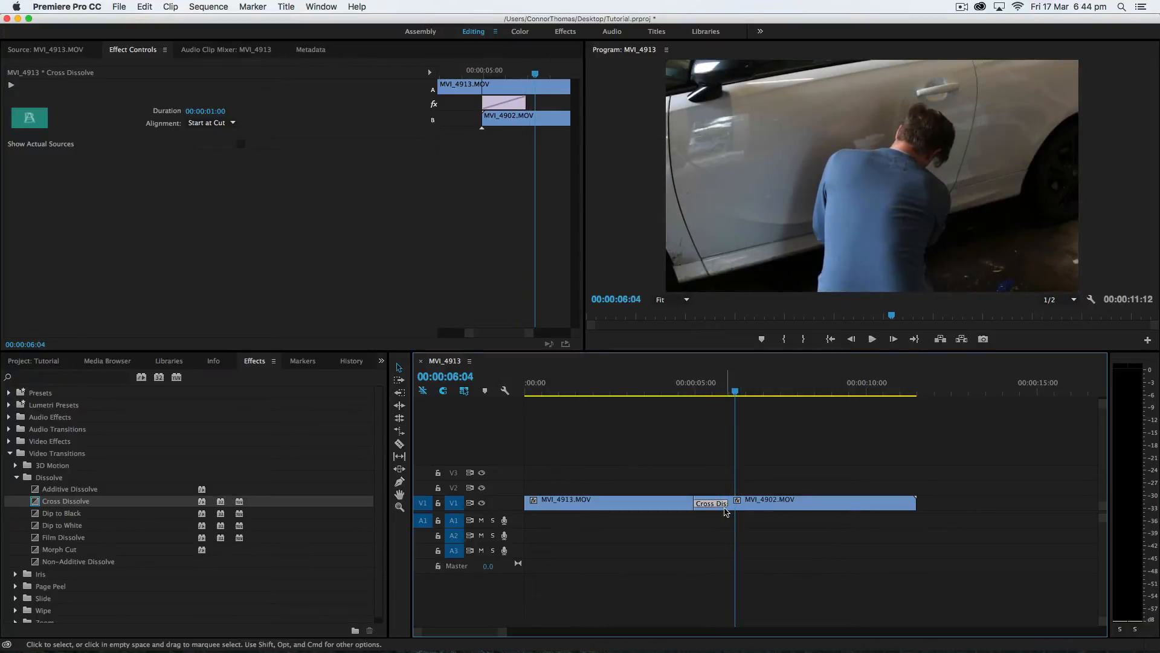
Step: Extend the Cross Dissolve on track V1 to 00:00:03:11 and play it from the cut
{"action": "left_click_drag", "start_coordinate": [728, 506], "coordinate": [812, 506]}
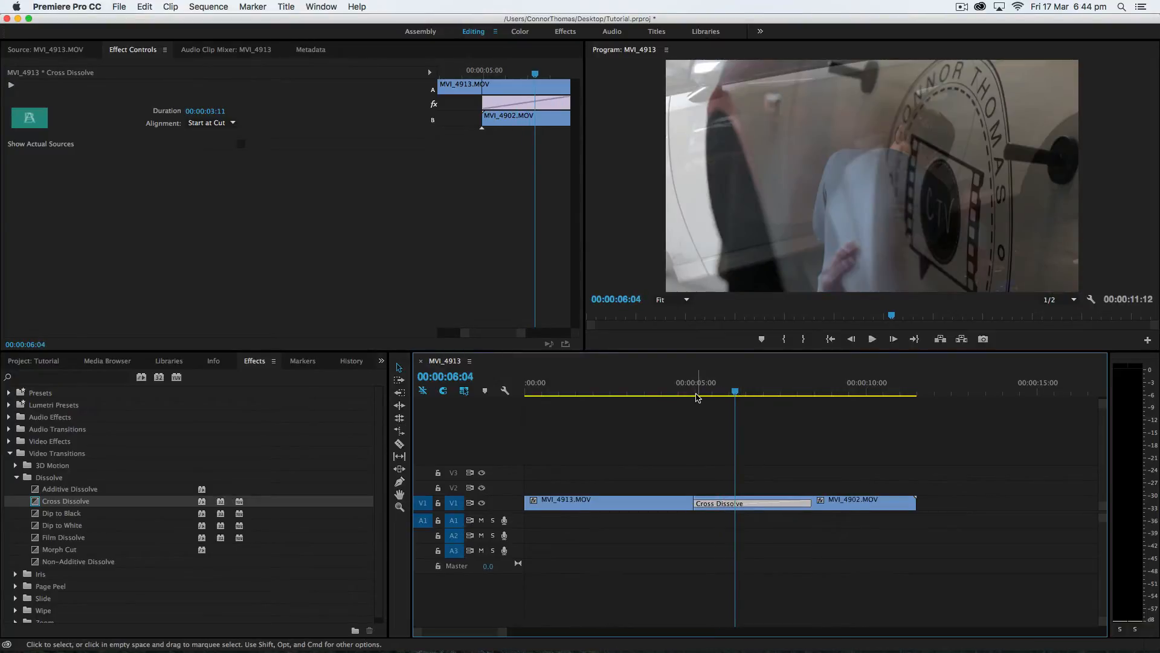
{"action": "left_click", "coordinate": [693, 392]}
{"action": "key", "text": "space"}
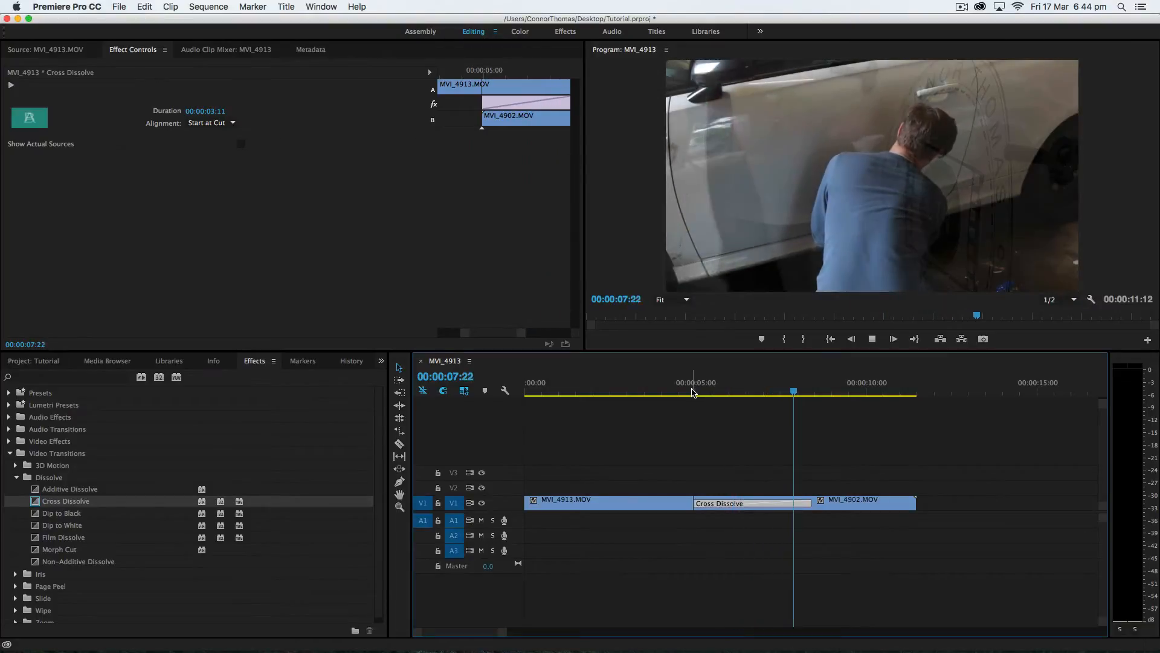
{"action": "key", "text": "space"}
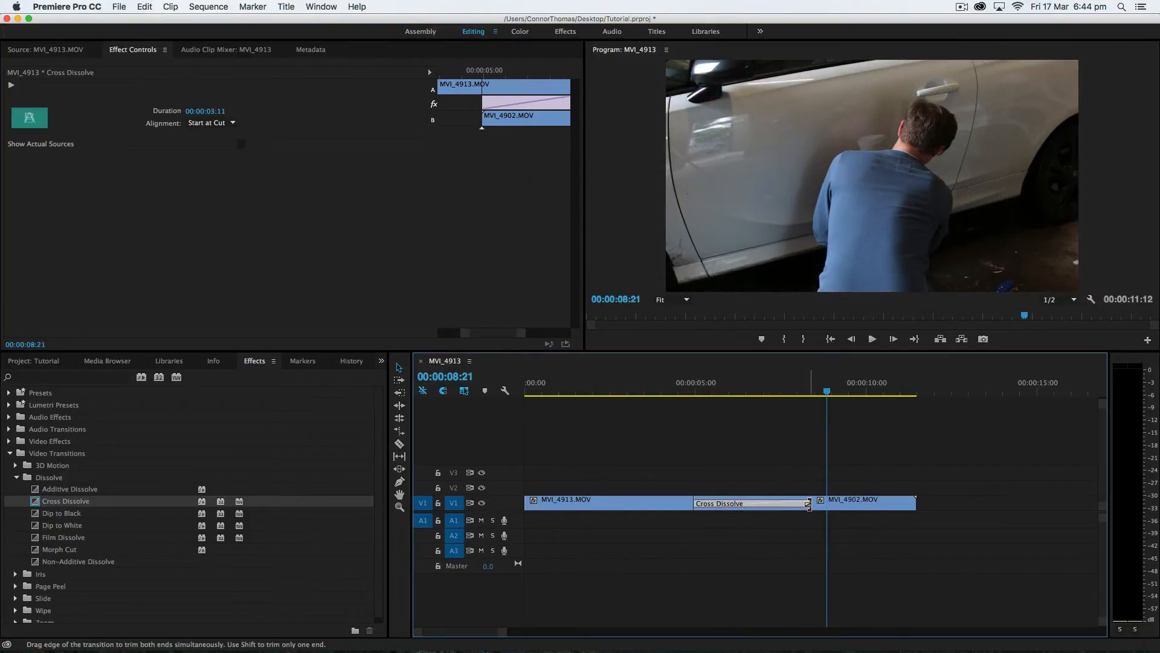
Step: Shorten the Cross Dissolve to 00:00:01:13 and scrub through it on the timeline
{"action": "left_click_drag", "start_coordinate": [809, 503], "coordinate": [744, 503]}
{"action": "left_click_drag", "start_coordinate": [719, 392], "coordinate": [692, 394]}
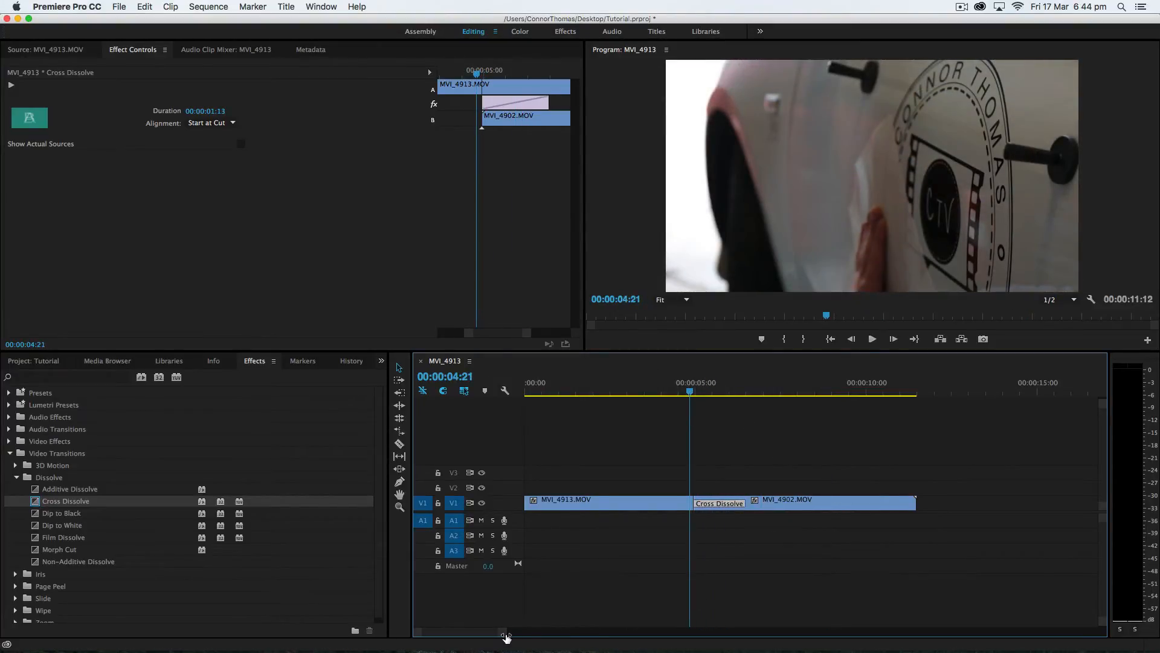
{"action": "left_click_drag", "start_coordinate": [506, 637], "coordinate": [578, 636]}
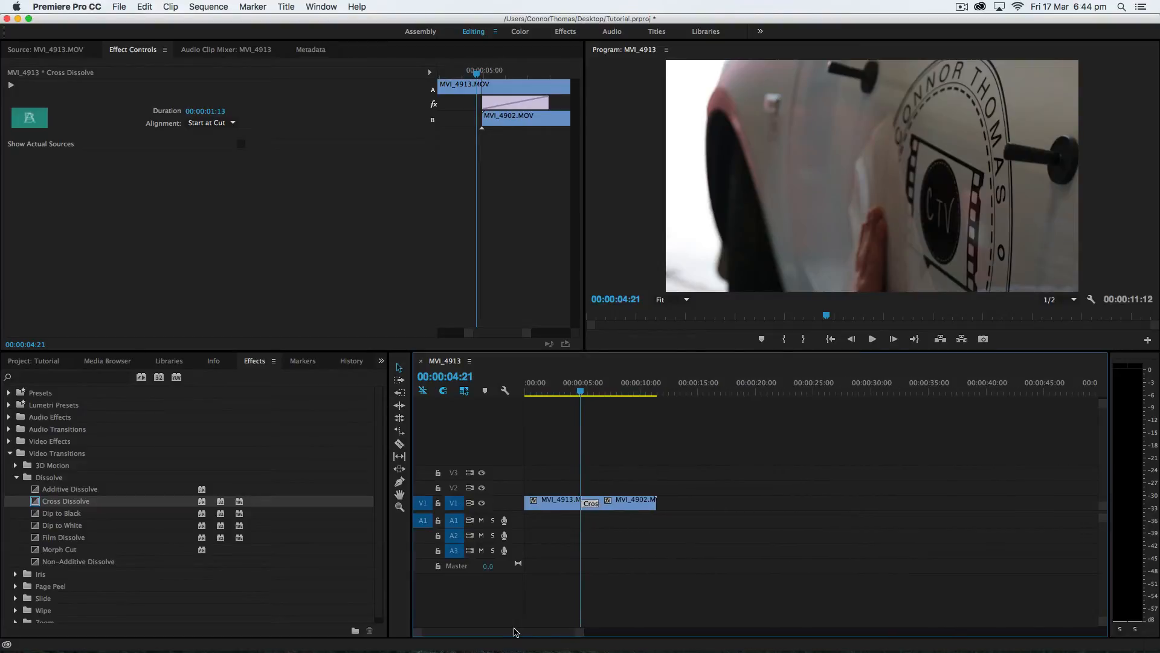
{"action": "left_click_drag", "start_coordinate": [573, 391], "coordinate": [606, 399]}
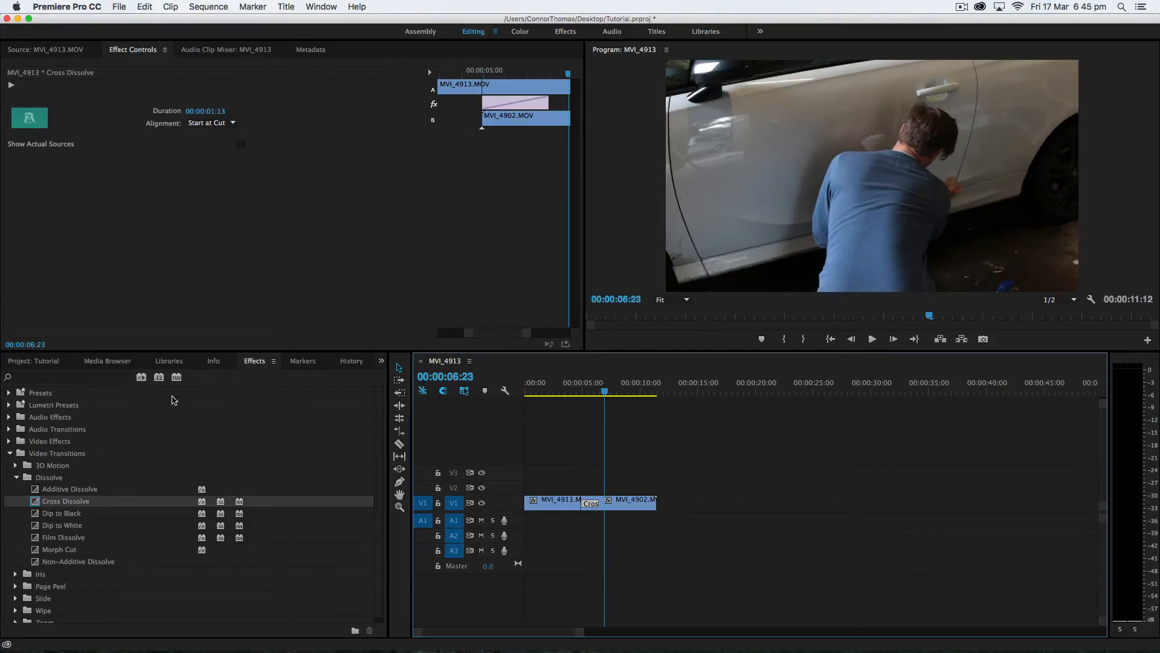
Step: Return to the Tutorial project's media and browse the available clips
{"action": "left_click", "coordinate": [42, 361]}
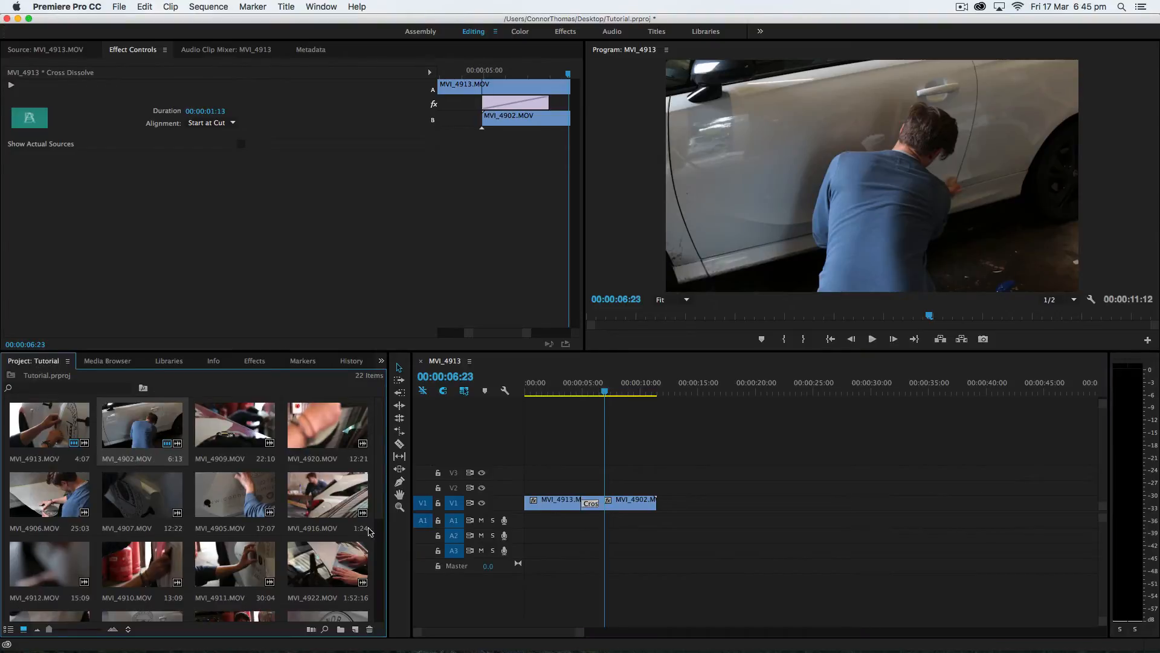
{"action": "scroll", "coordinate": [383, 514], "scroll_direction": "down", "scroll_amount": 3}
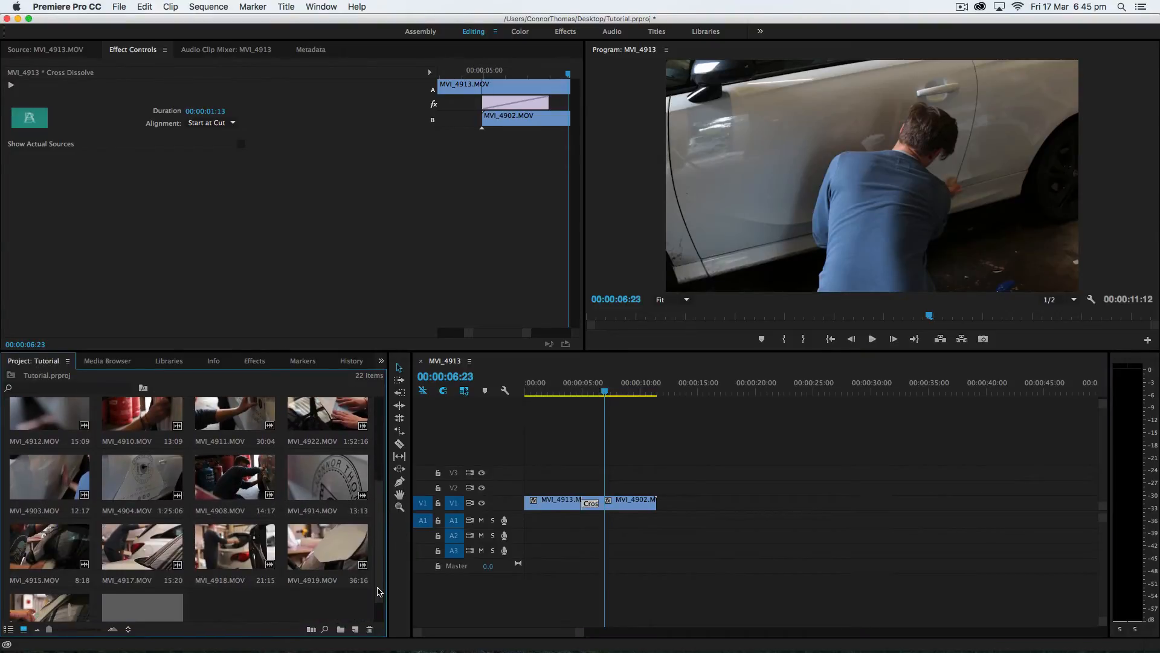
{"action": "scroll", "coordinate": [382, 532], "scroll_direction": "up", "scroll_amount": 3}
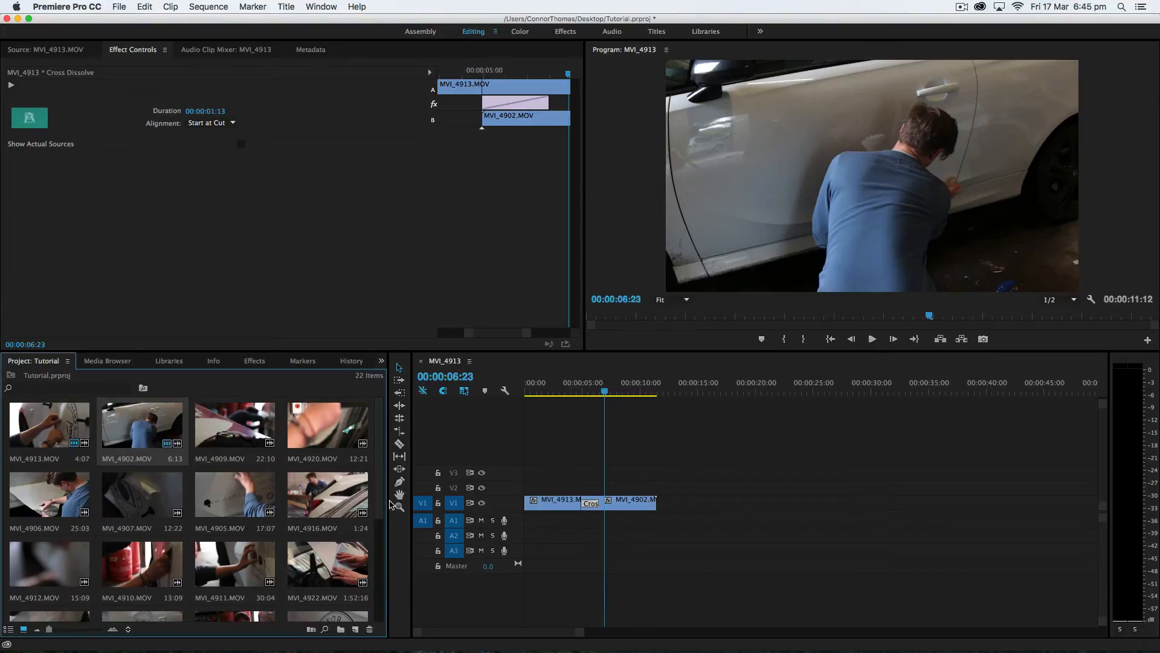
Step: Add MVI_4909.MOV to V1 directly after MVI_4902.MOV and play the start of the new clip
{"action": "left_click", "coordinate": [216, 421]}
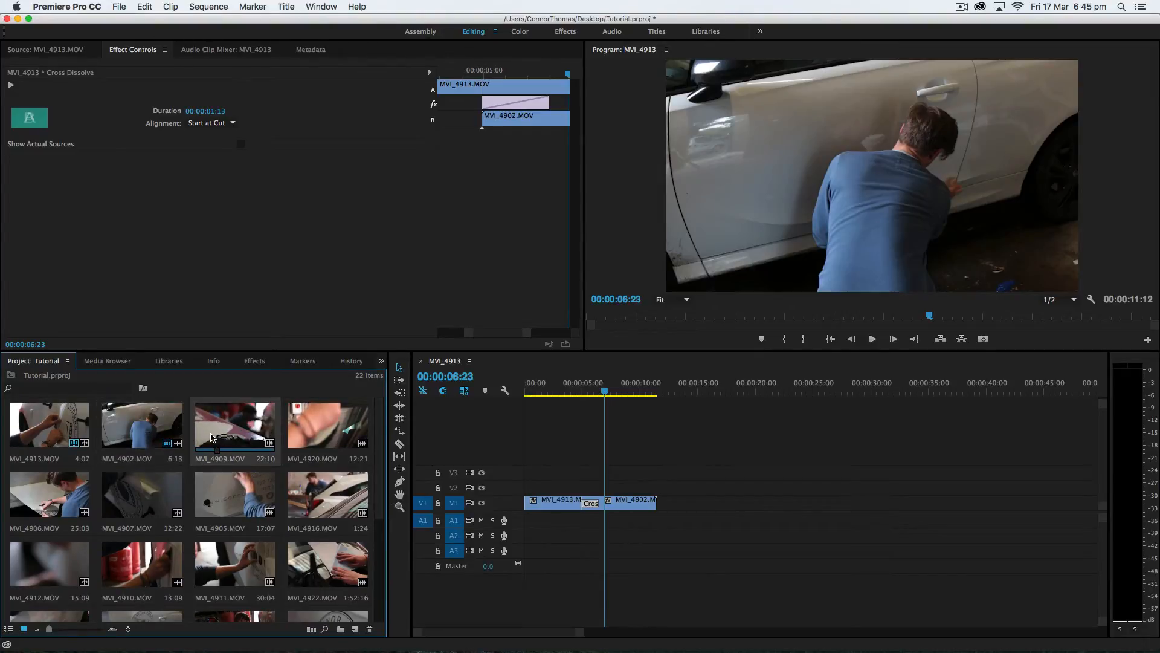
{"action": "left_click_drag", "start_coordinate": [231, 434], "coordinate": [665, 504]}
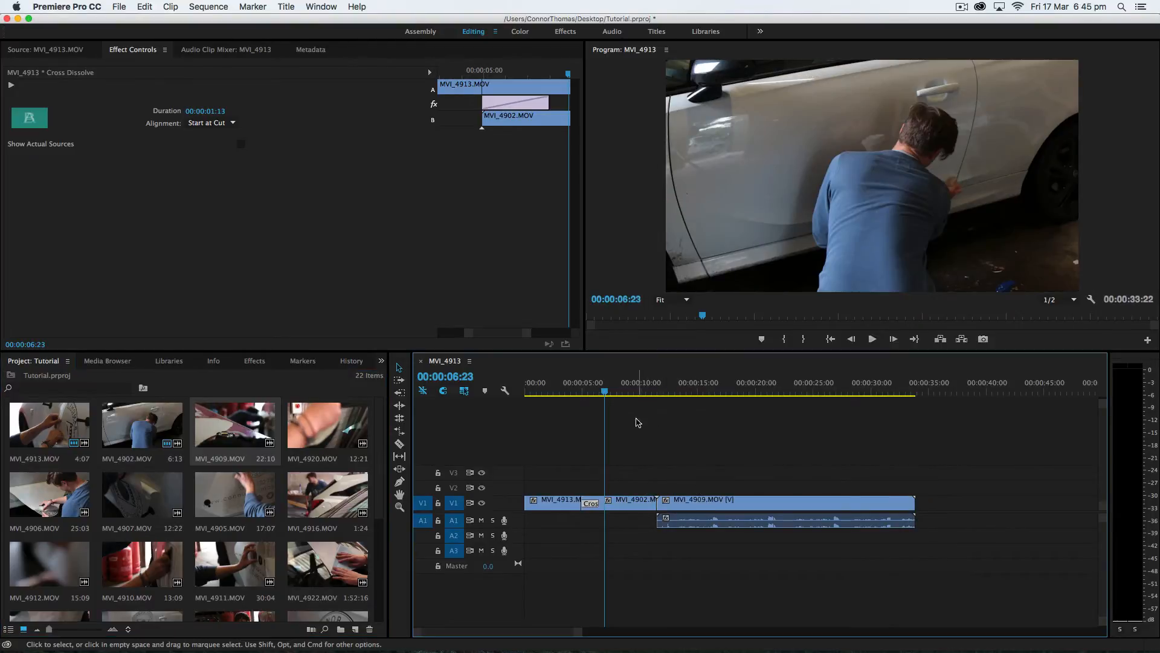
{"action": "left_click", "coordinate": [610, 391]}
{"action": "left_click_drag", "start_coordinate": [614, 393], "coordinate": [683, 409]}
{"action": "key", "text": "space"}
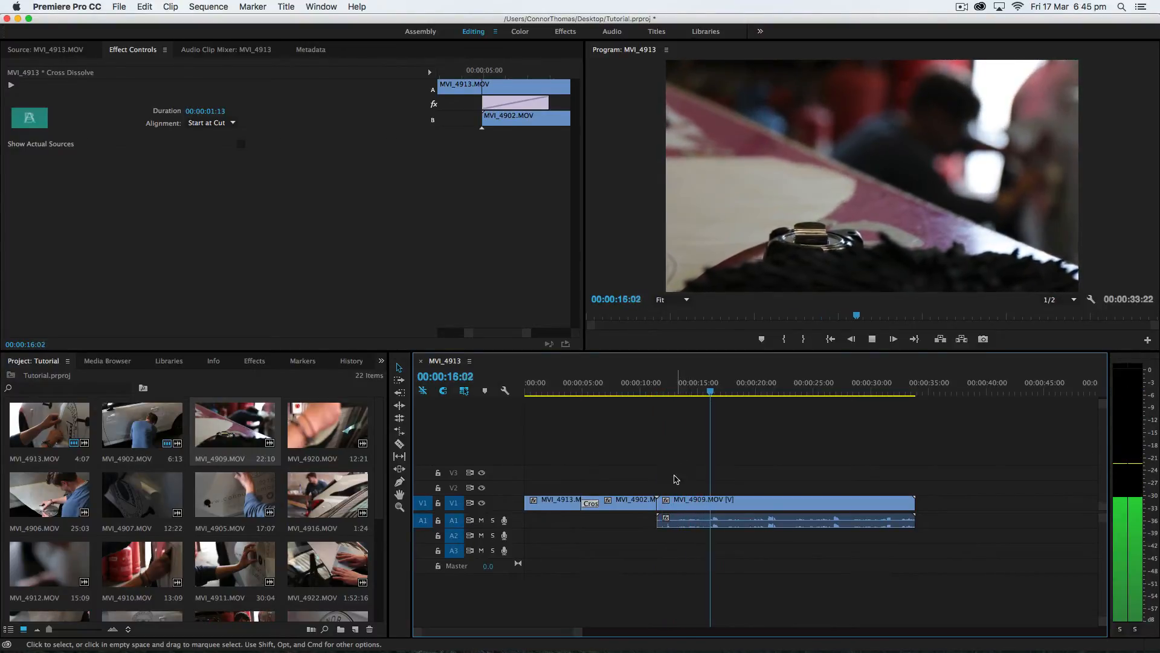
{"action": "key", "text": "space"}
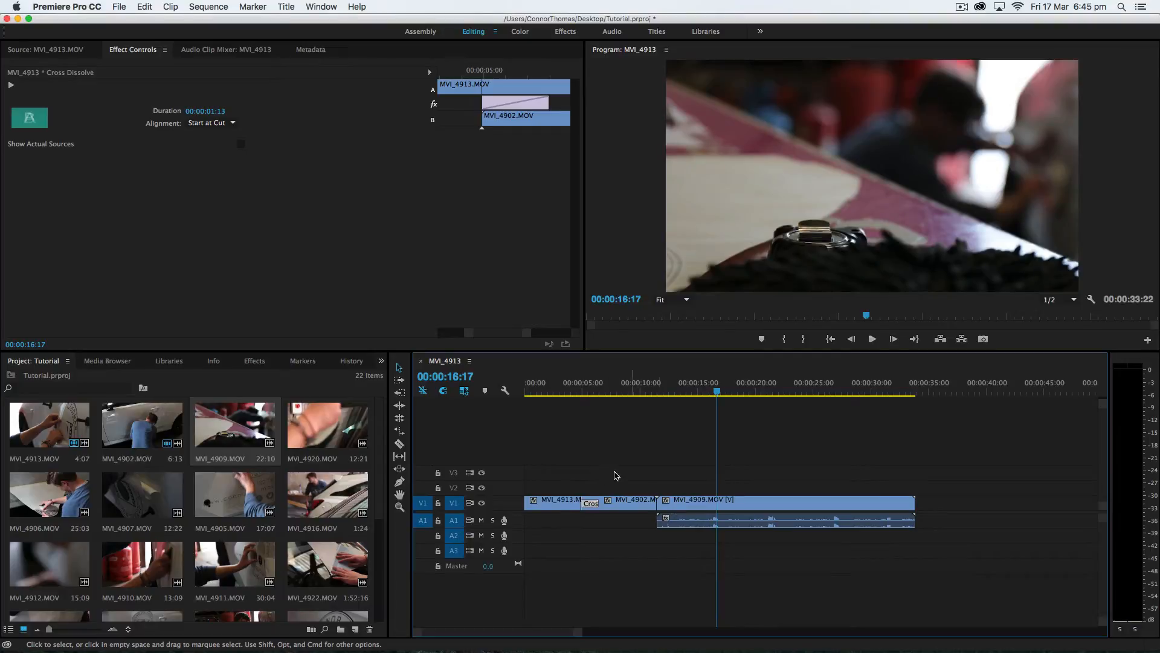
Step: Unlink the audio of MVI_4909.MOV from its video and delete the audio from track A1
{"action": "right_click", "coordinate": [757, 508]}
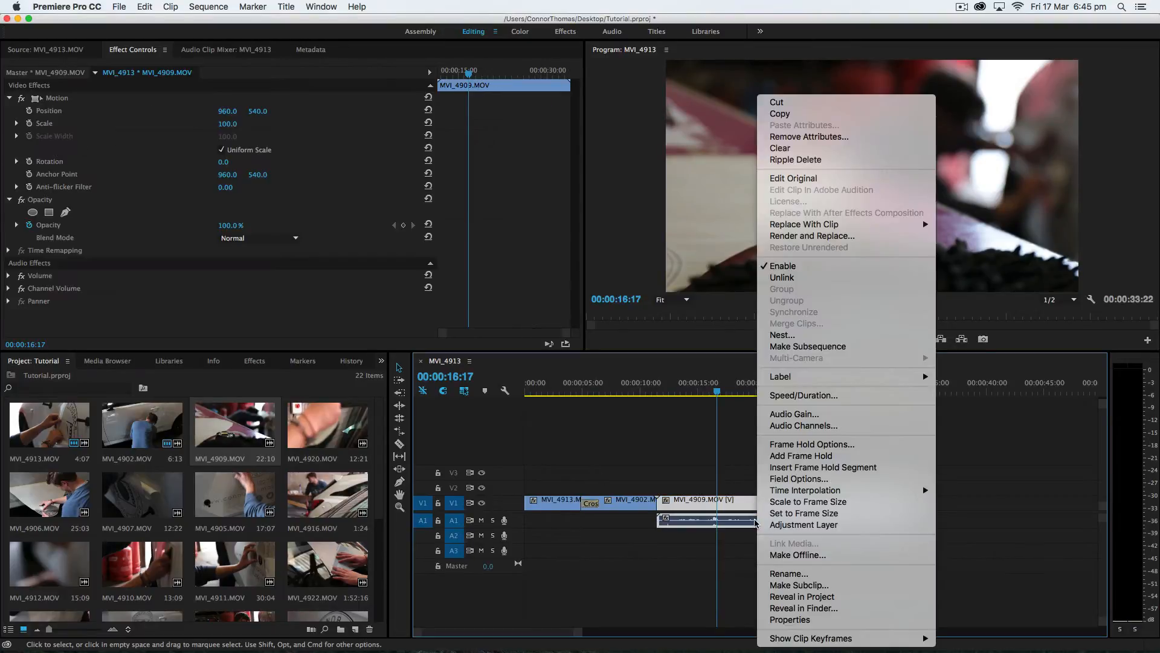
{"action": "left_click", "coordinate": [809, 281]}
{"action": "left_click", "coordinate": [765, 522]}
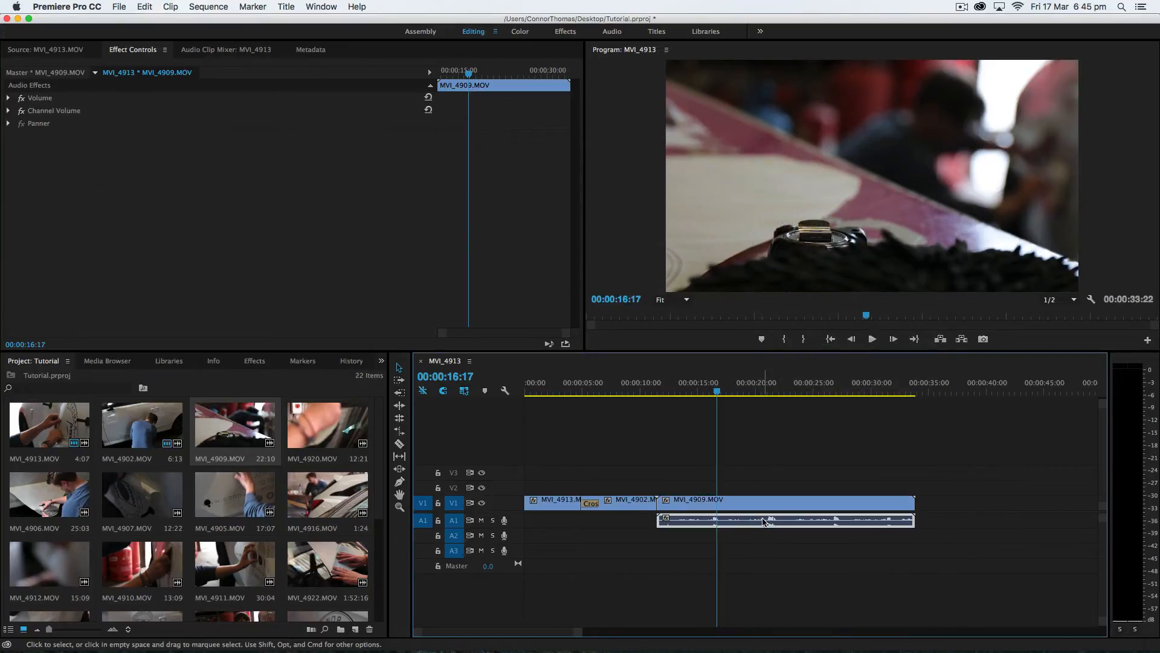
{"action": "key", "text": "Delete"}
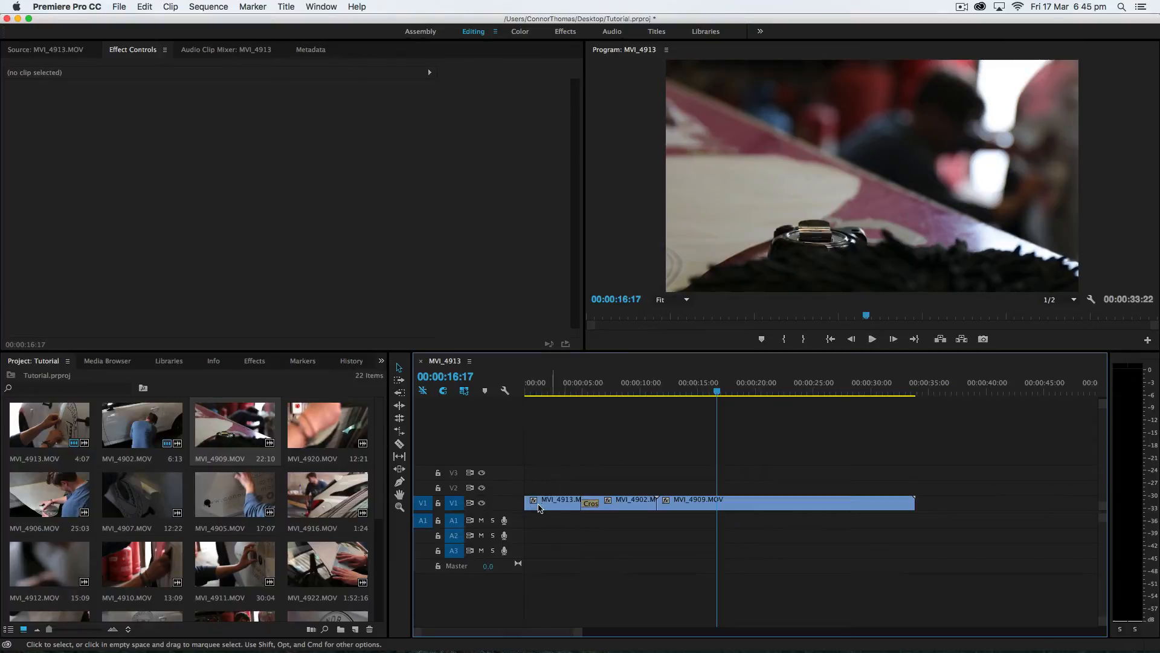
Step: Move MVI_4913.MOV to track V2 above the start of MVI_4909.MOV and play through the overlap
{"action": "key", "text": "j"}
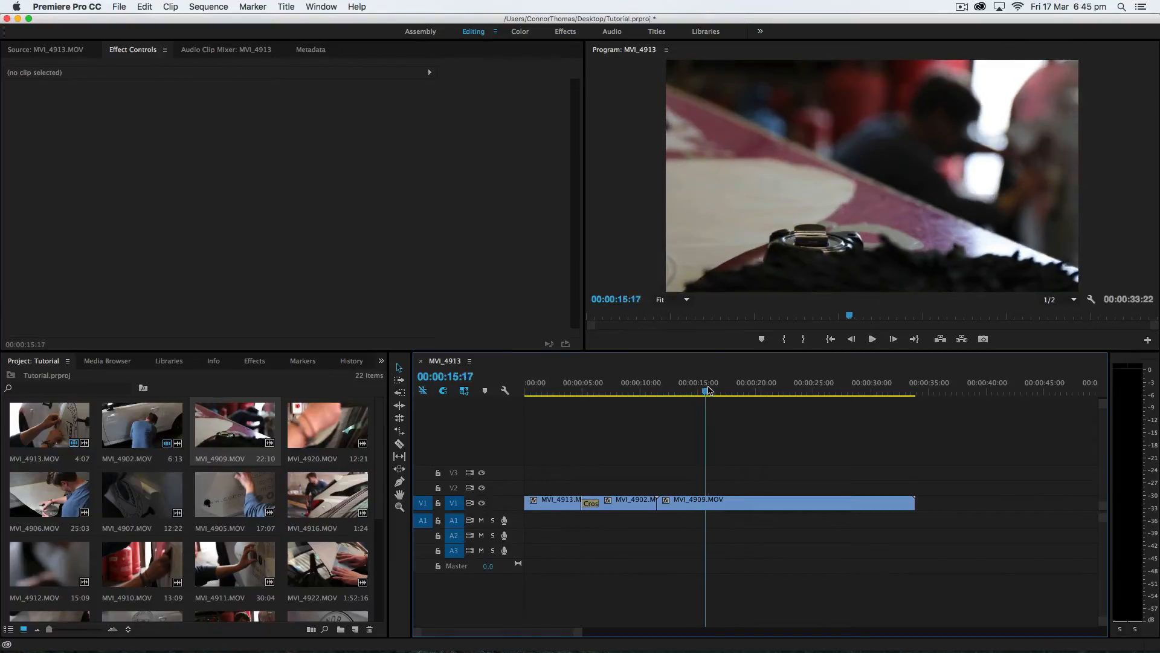
{"action": "key", "text": "k"}
{"action": "left_click_drag", "start_coordinate": [534, 513], "coordinate": [670, 489]}
{"action": "left_click", "coordinate": [650, 389]}
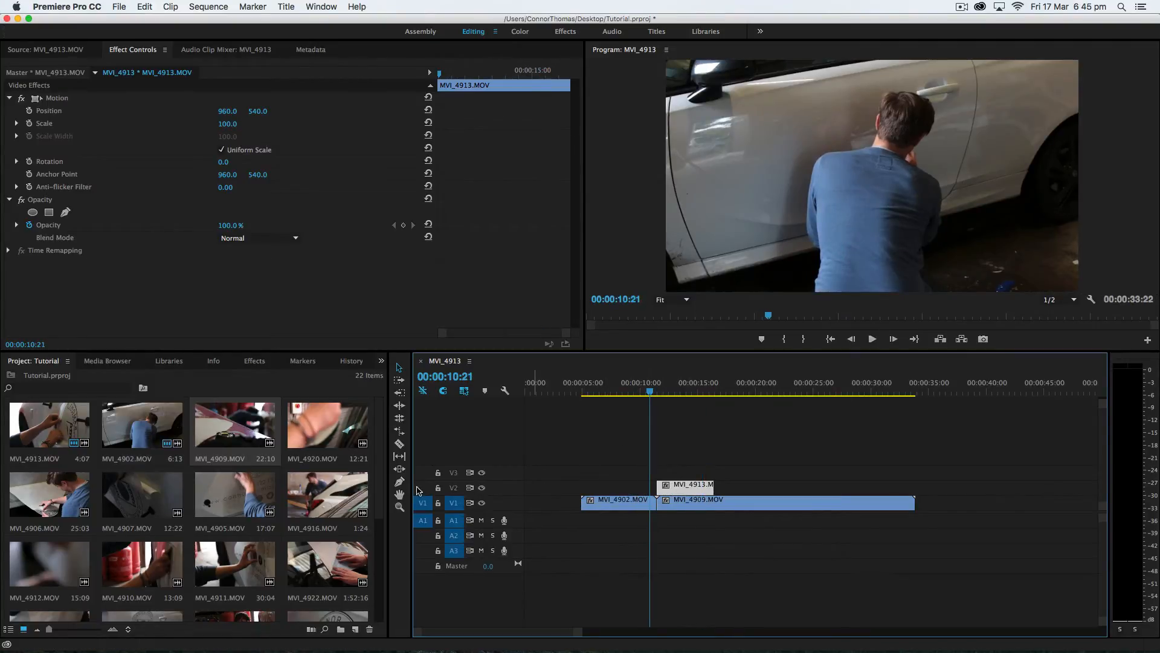
{"action": "key", "text": "space"}
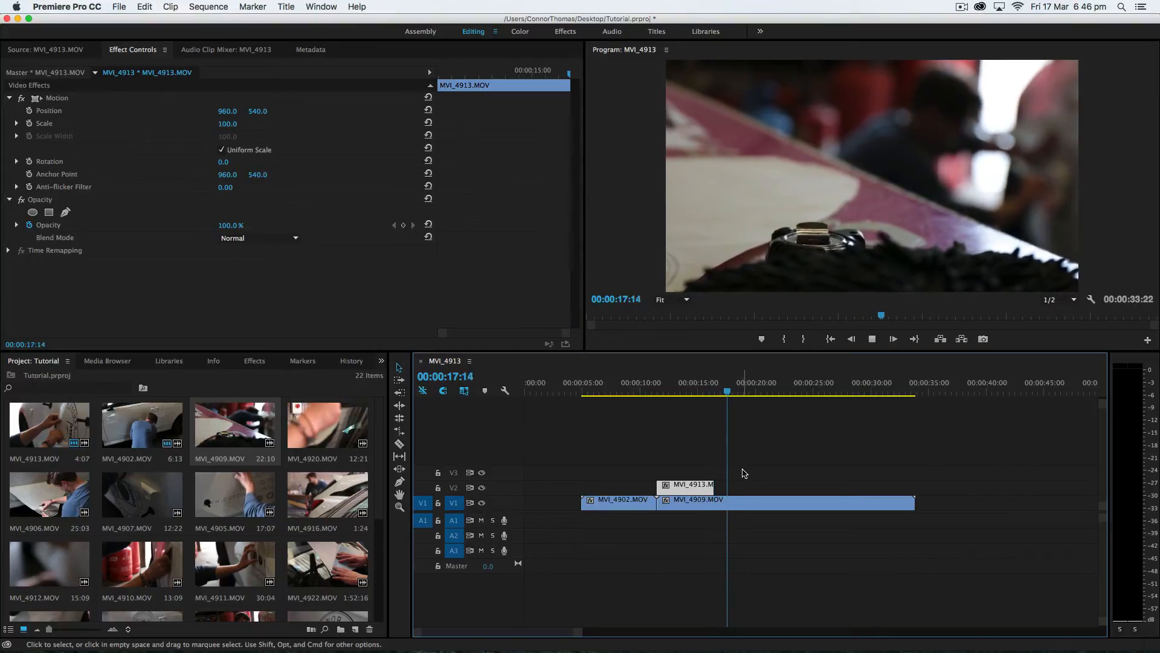
{"action": "key", "text": "space"}
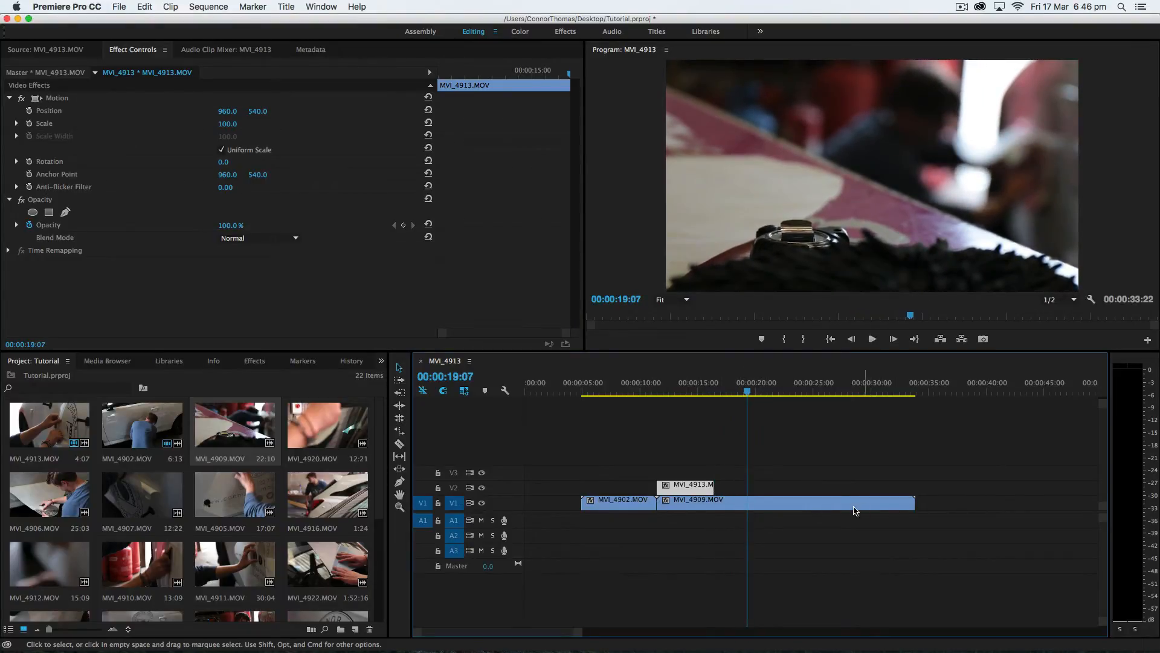
Step: Shift all clips to the start of the sequence and move MVI_4902.MOV onto V2 above the middle of MVI_4909.MOV
{"action": "left_click_drag", "start_coordinate": [694, 459], "coordinate": [618, 511]}
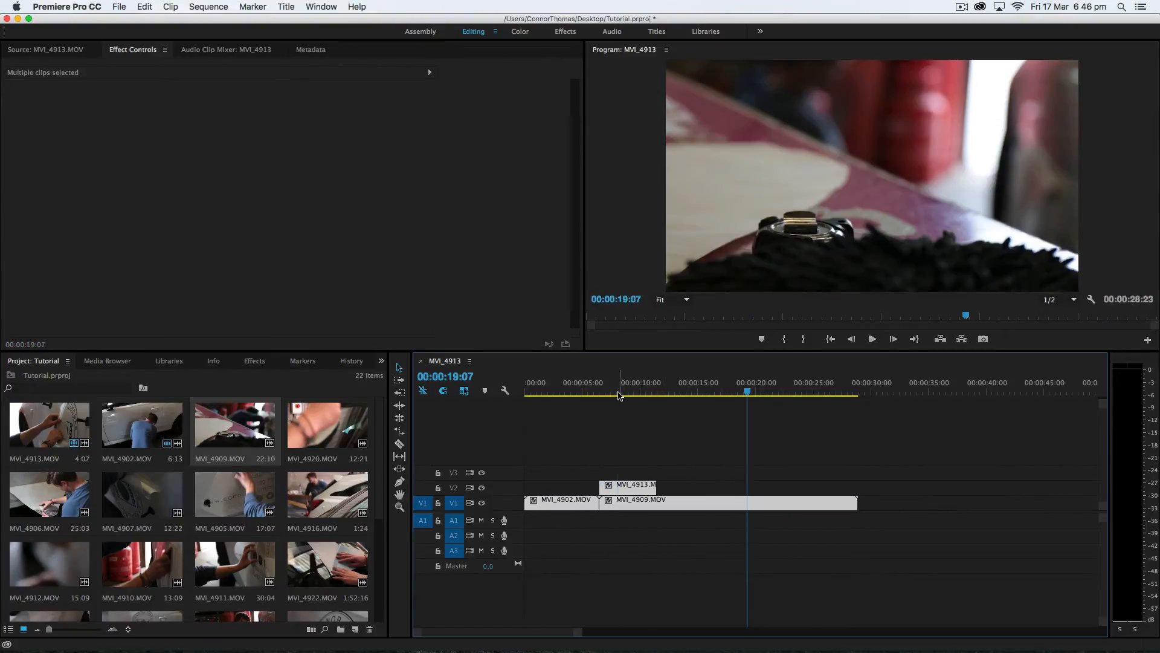
{"action": "left_click", "coordinate": [619, 394]}
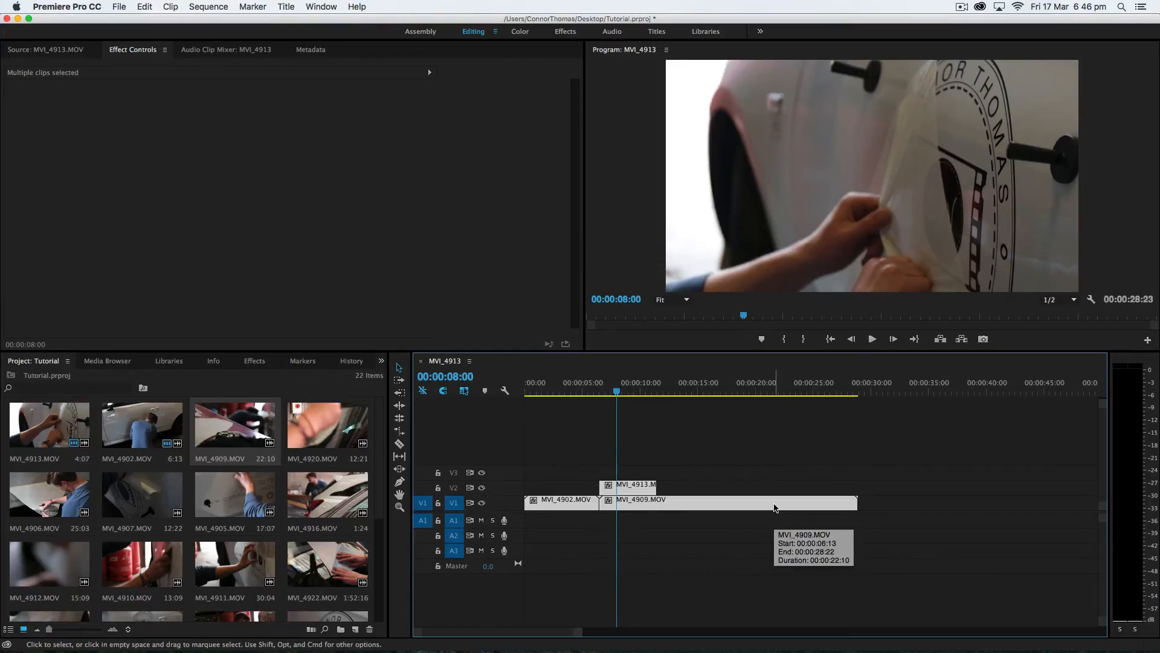
{"action": "left_click", "coordinate": [563, 502]}
{"action": "left_click_drag", "start_coordinate": [568, 502], "coordinate": [734, 487]}
Step: Shift the three layered clips back so MVI_4913.MOV and MVI_4909.MOV begin at the sequence start, and play through the V2 overlaps
{"action": "left_click_drag", "start_coordinate": [632, 457], "coordinate": [731, 534]}
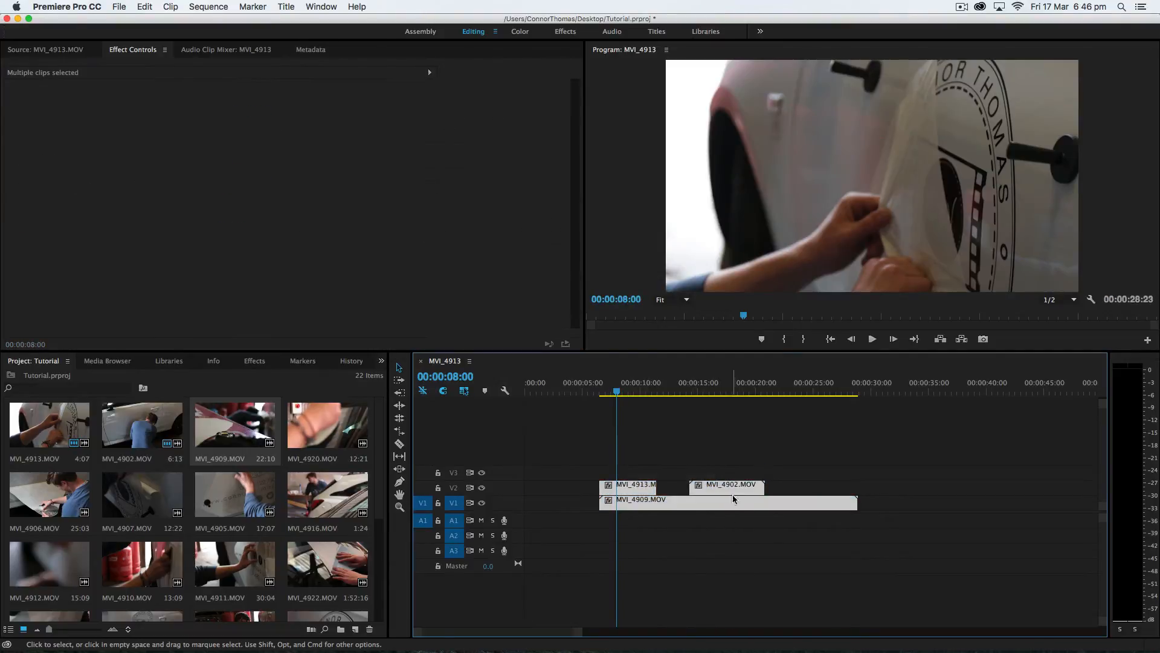
{"action": "left_click_drag", "start_coordinate": [734, 493], "coordinate": [659, 489]}
{"action": "key", "text": "space"}
{"action": "left_click_drag", "start_coordinate": [538, 393], "coordinate": [555, 401]}
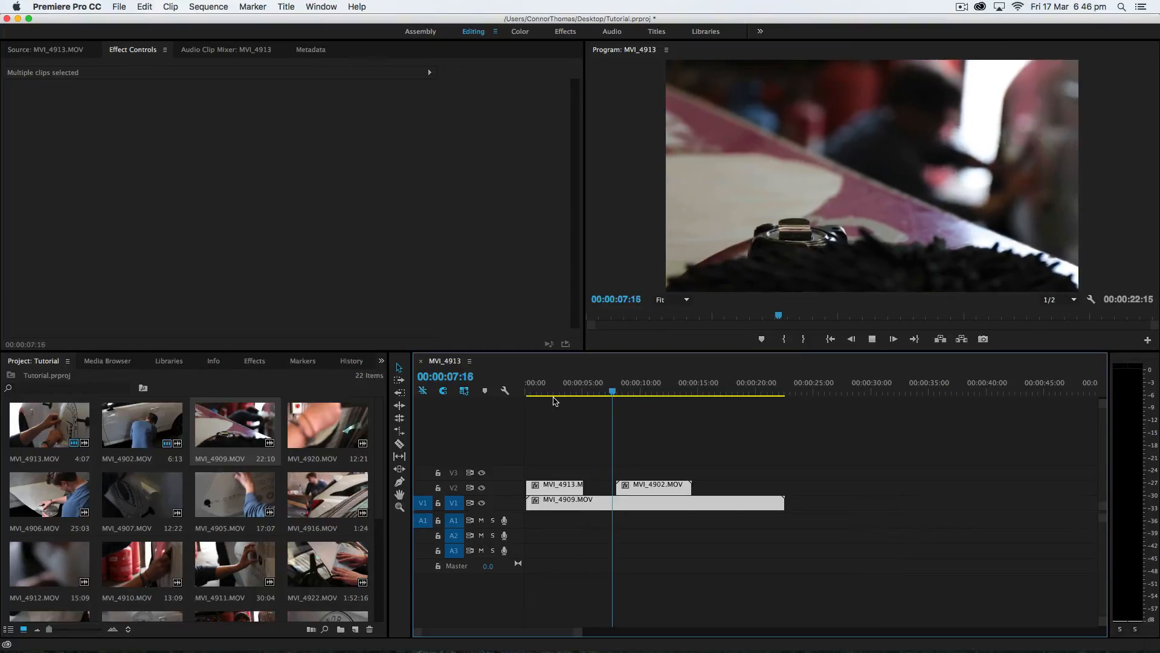
{"action": "left_click", "coordinate": [573, 388]}
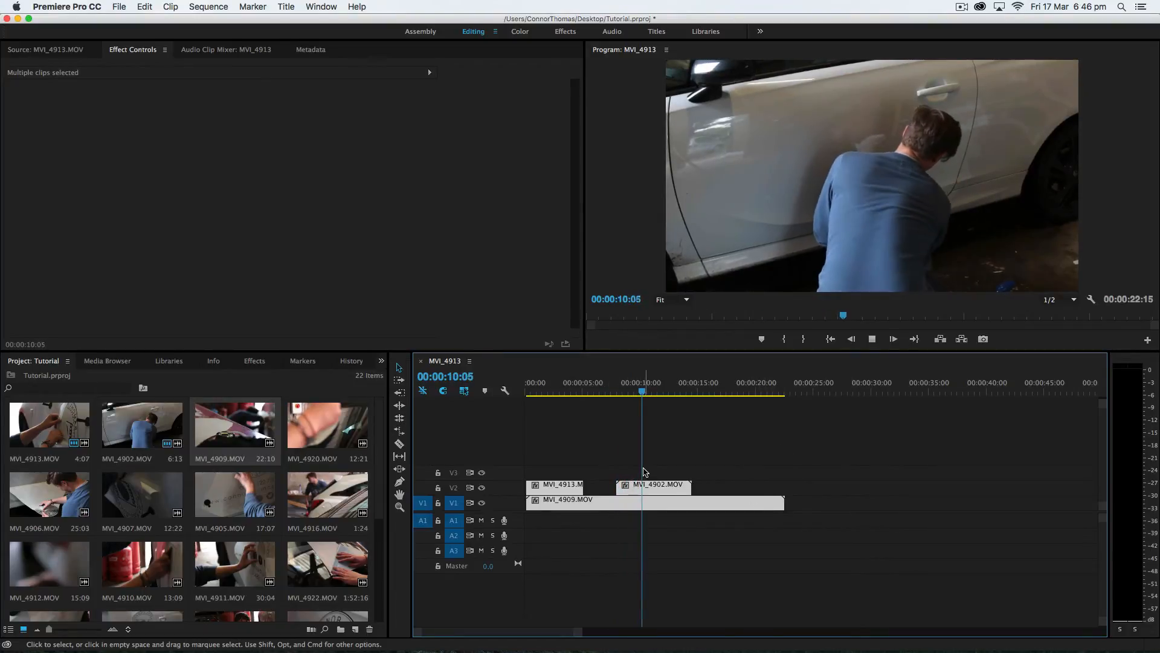
{"action": "key", "text": "space"}
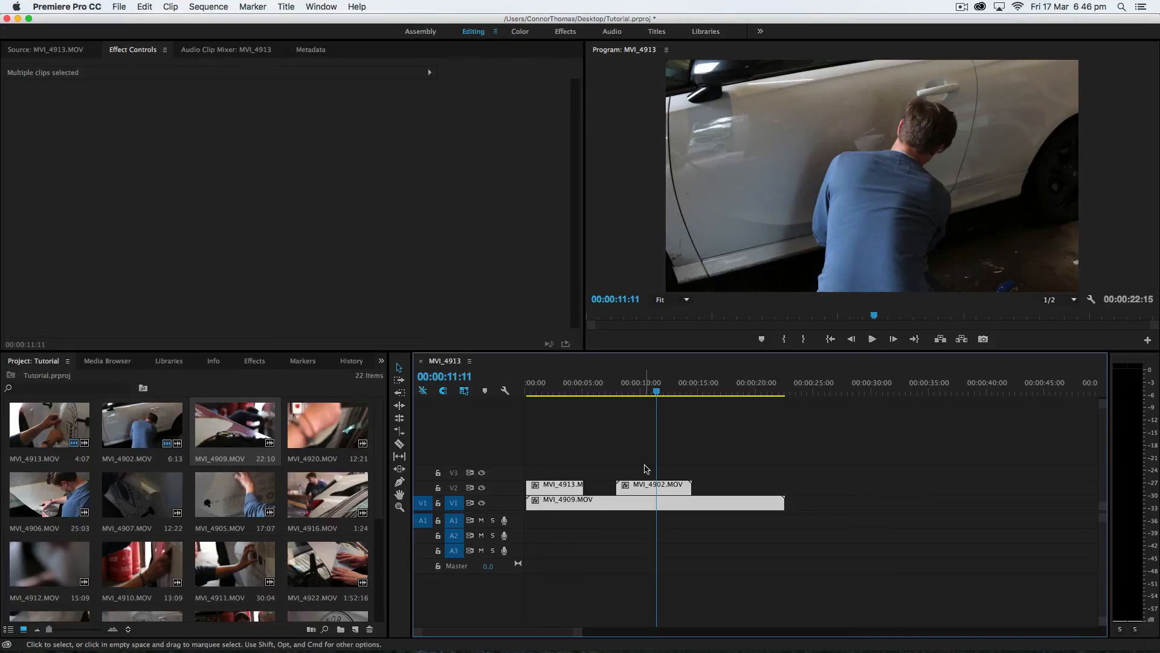
{"action": "left_click_drag", "start_coordinate": [623, 486], "coordinate": [659, 500]}
{"action": "key", "text": "Delete"}
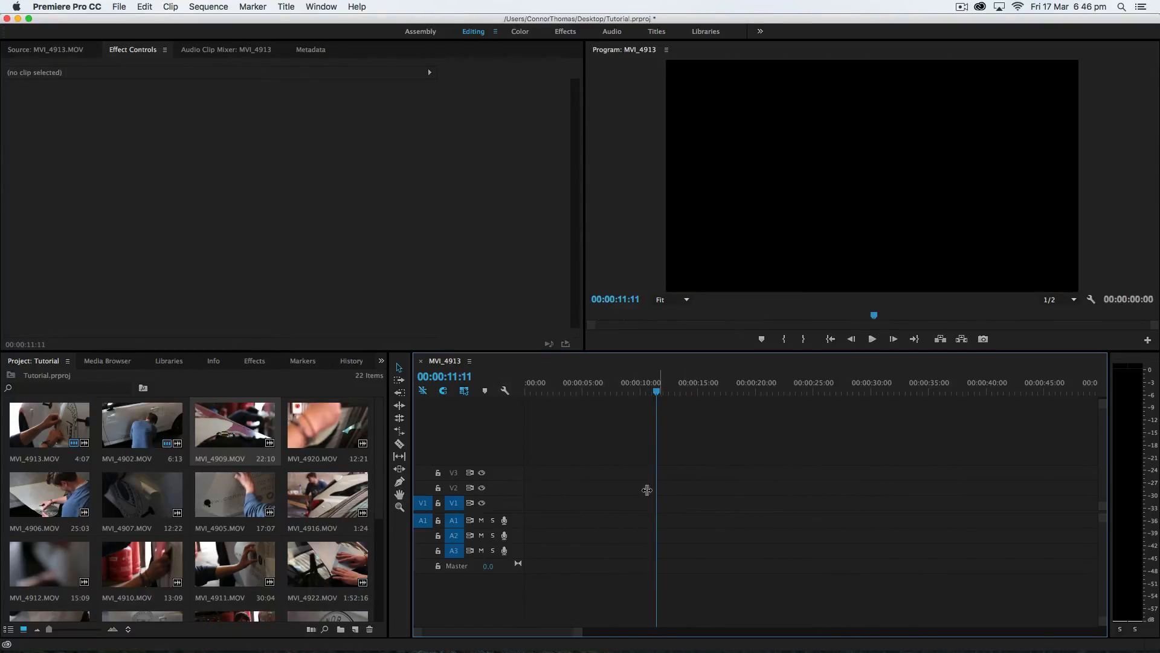
{"action": "key", "text": "super+z"}
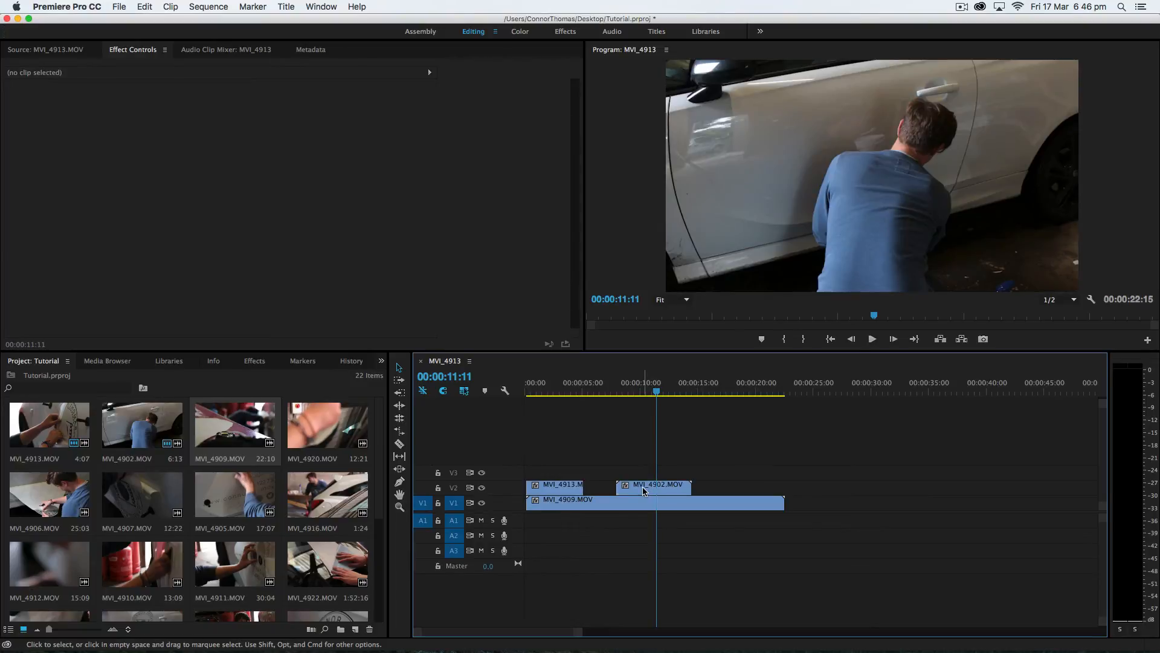
Step: Delete MVI_4902.MOV and MVI_4913.MOV from track V2, keeping only MVI_4909.MOV on V1
{"action": "left_click", "coordinate": [644, 491]}
{"action": "key", "text": "Delete"}
{"action": "left_click", "coordinate": [571, 489]}
{"action": "key", "text": "Delete"}
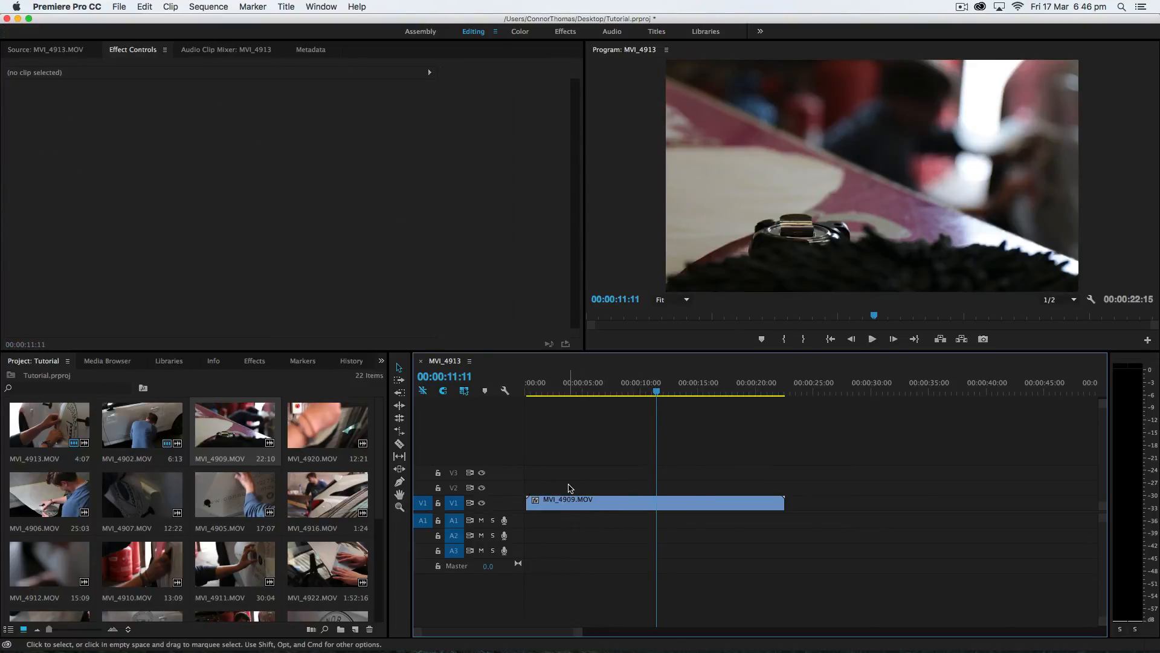
Step: Split MVI_4909.MOV on V1 at 00:00:10:22 with the Razor tool and return to the Selection tool
{"action": "left_click_drag", "start_coordinate": [585, 398], "coordinate": [653, 400]}
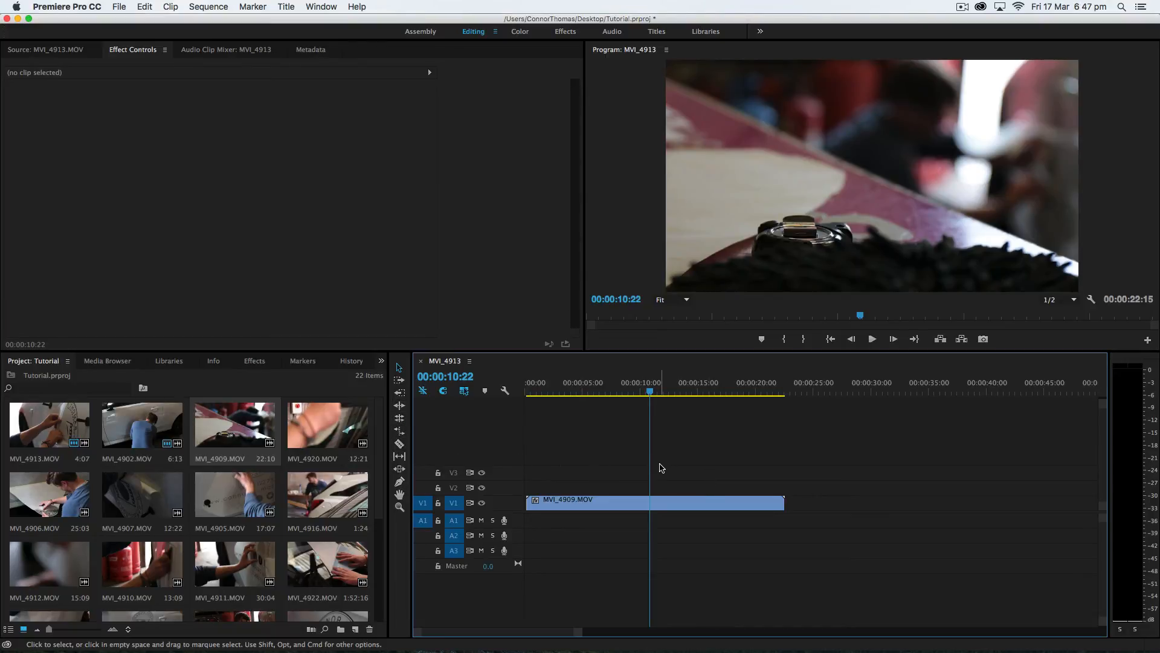
{"action": "key", "text": "c"}
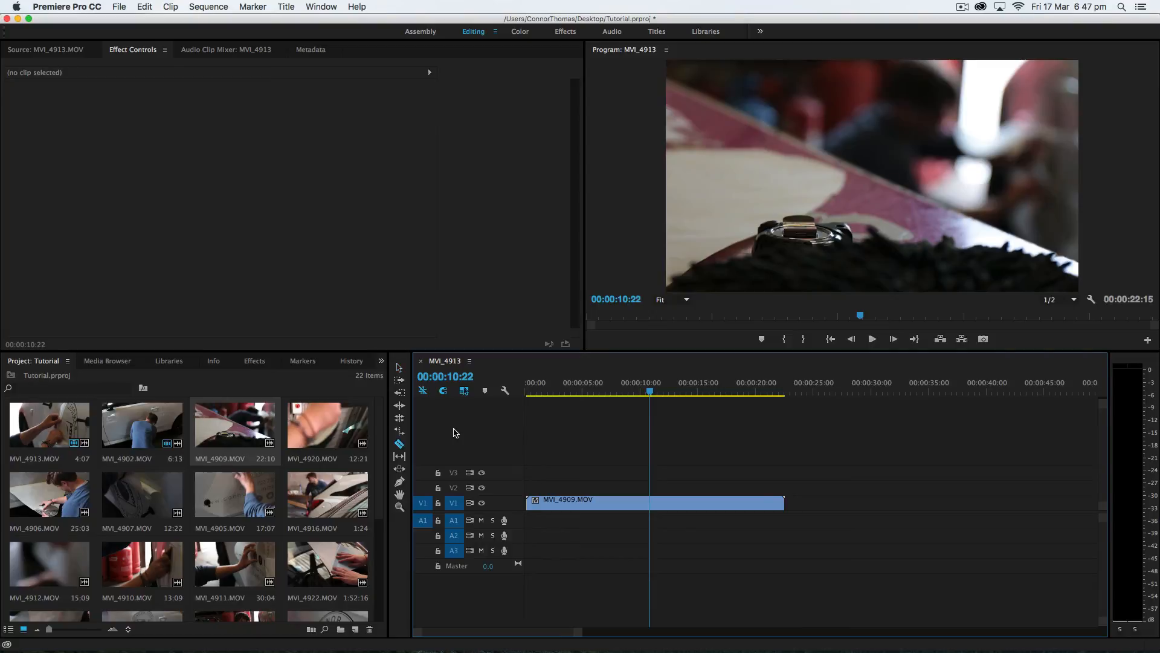
{"action": "left_click", "coordinate": [400, 445]}
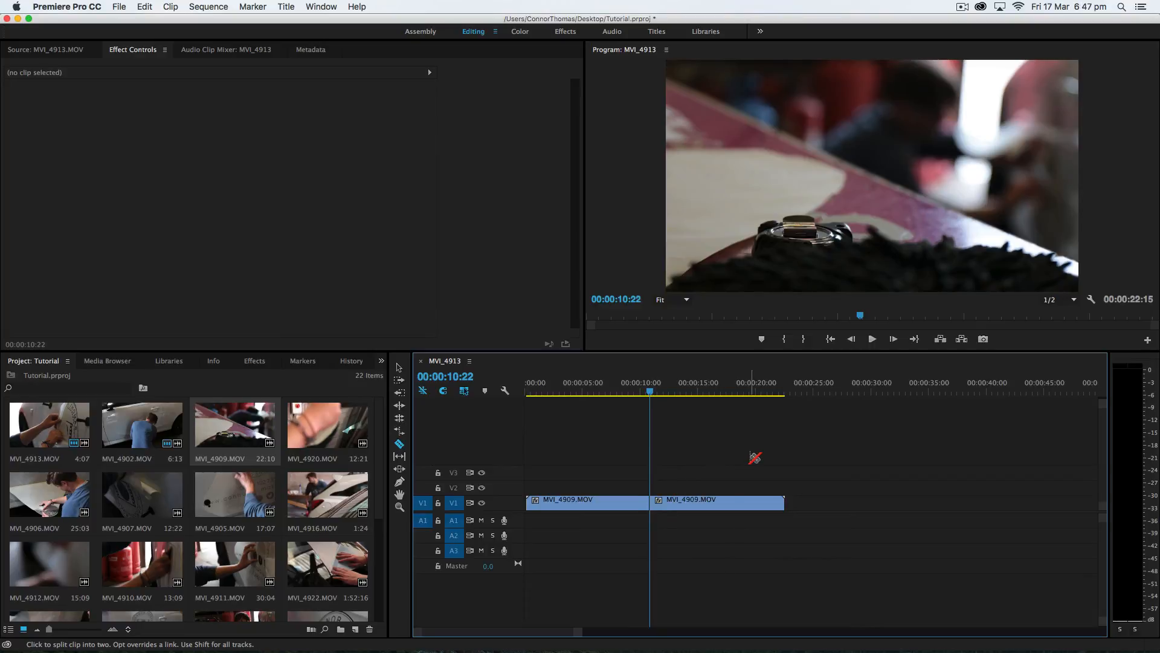
{"action": "key", "text": "v"}
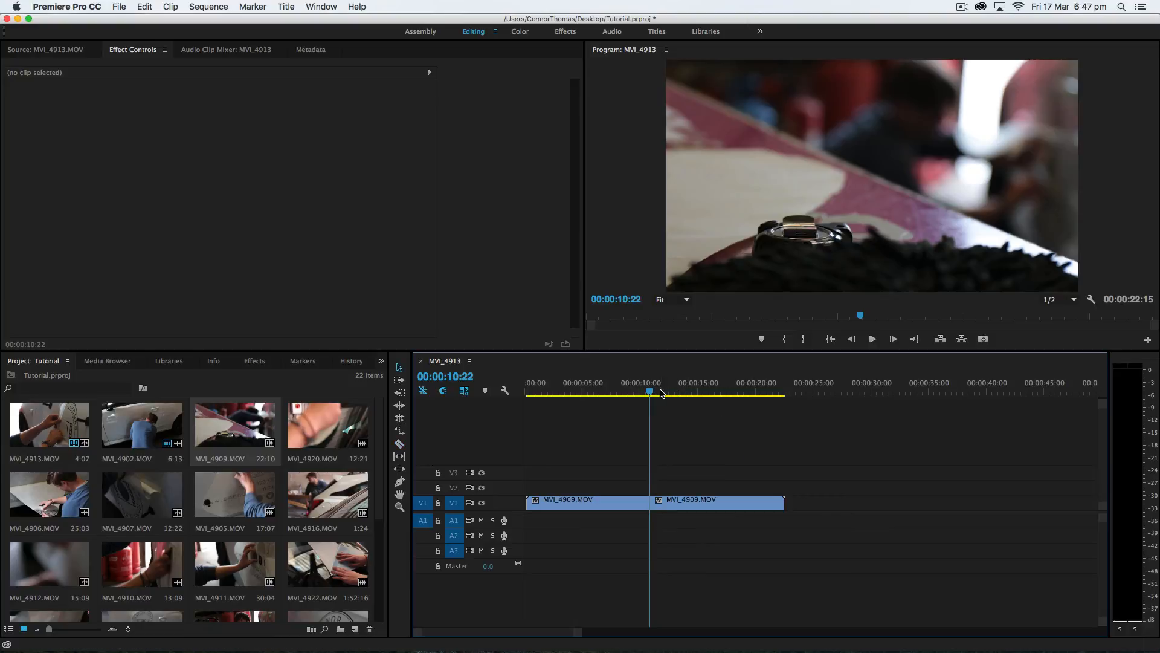
Step: Razor the second MVI_4909.MOV segment at 00:00:16:16 and switch back to the Selection tool
{"action": "left_click_drag", "start_coordinate": [652, 394], "coordinate": [653, 394]}
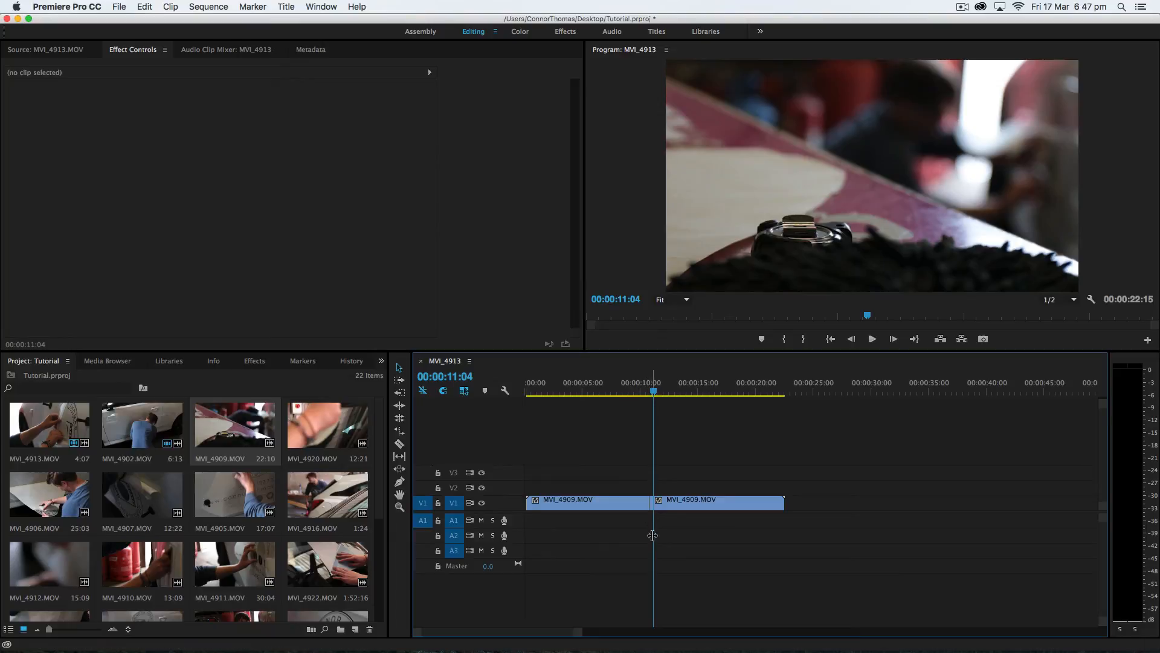
{"action": "left_click_drag", "start_coordinate": [654, 394], "coordinate": [718, 394]}
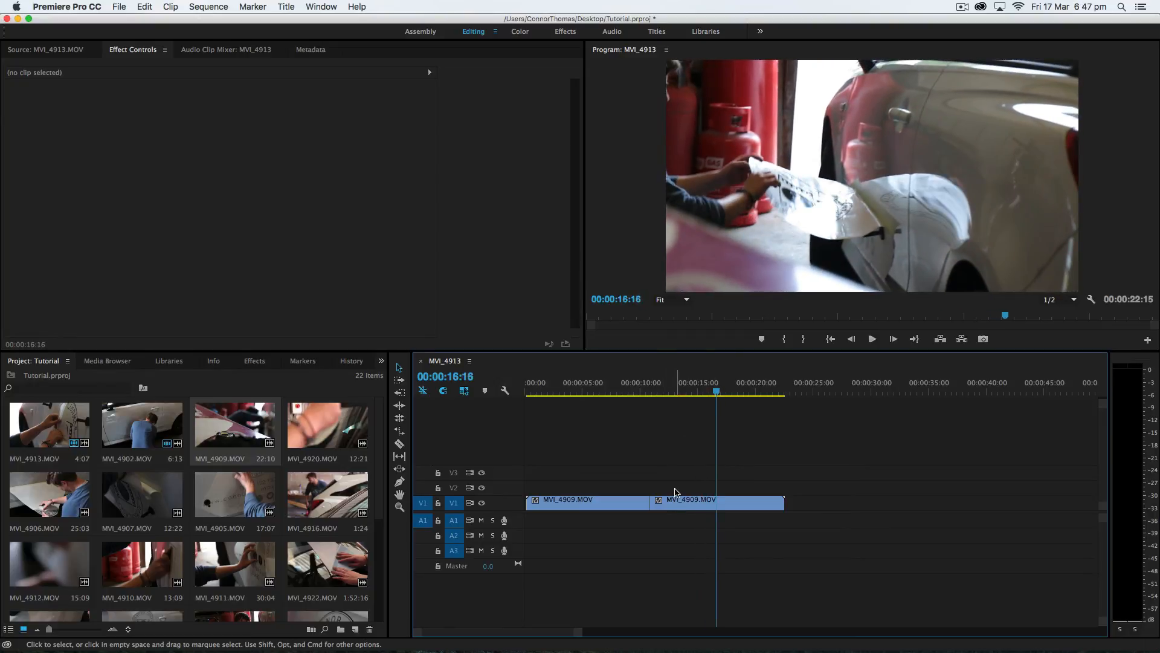
{"action": "left_click", "coordinate": [401, 445]}
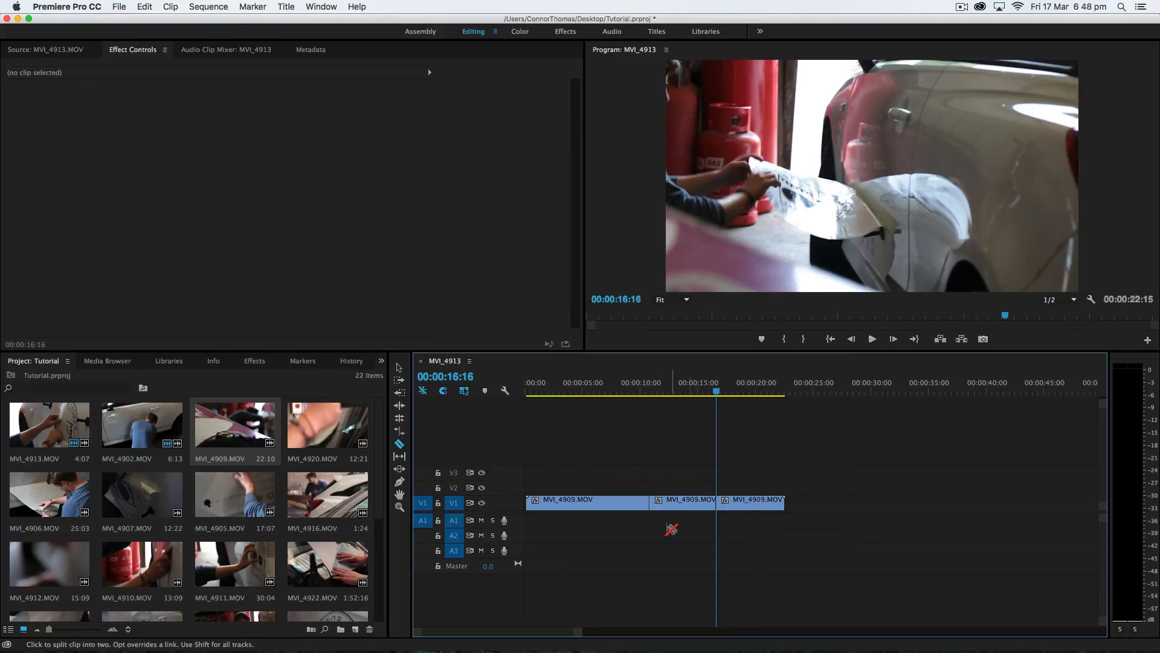
{"action": "key", "text": "v"}
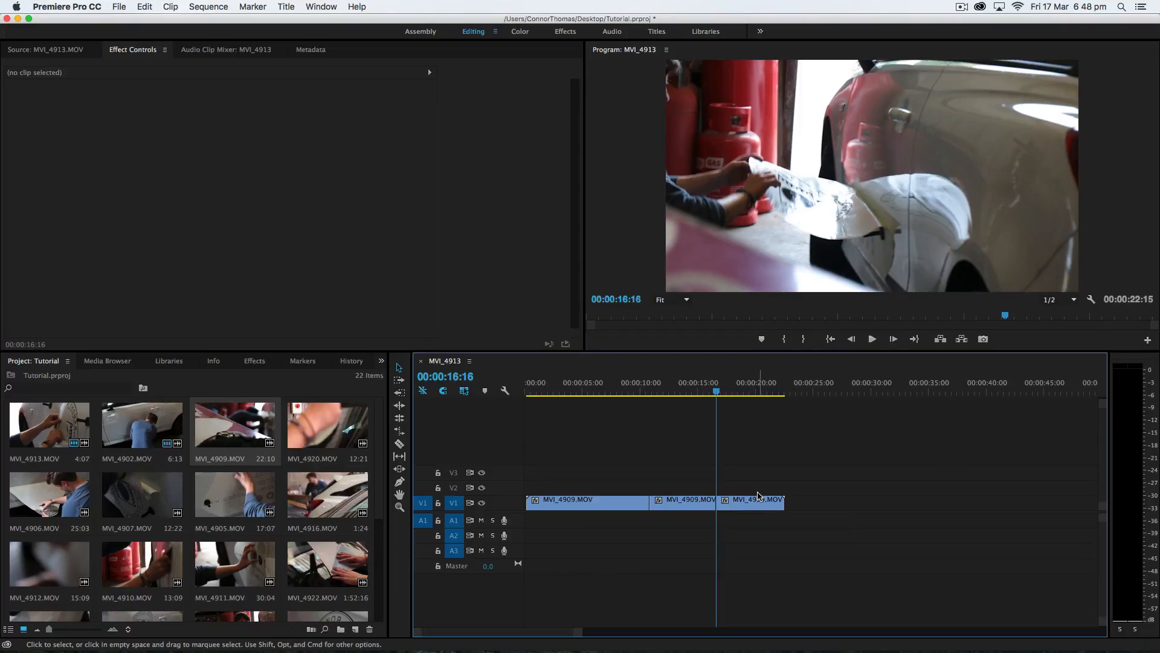
Step: Delete the middle MVI_4909.MOV segment and close the gap by moving the last segment against the first
{"action": "left_click_drag", "start_coordinate": [717, 394], "coordinate": [680, 392]}
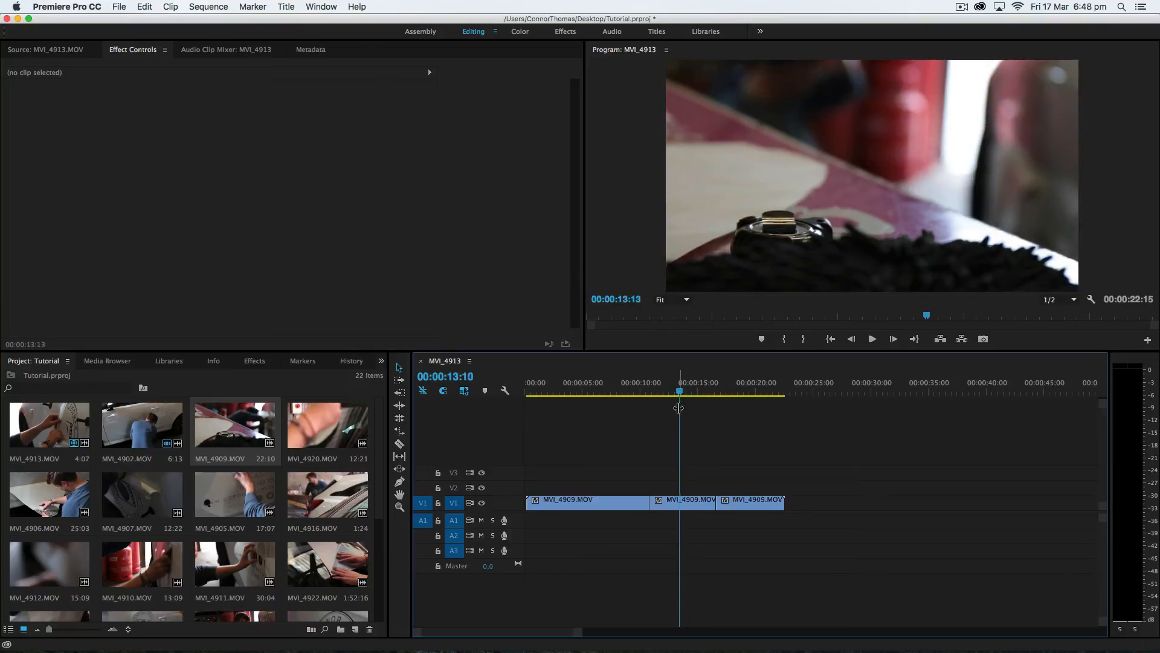
{"action": "left_click", "coordinate": [696, 505]}
{"action": "key", "text": "Delete"}
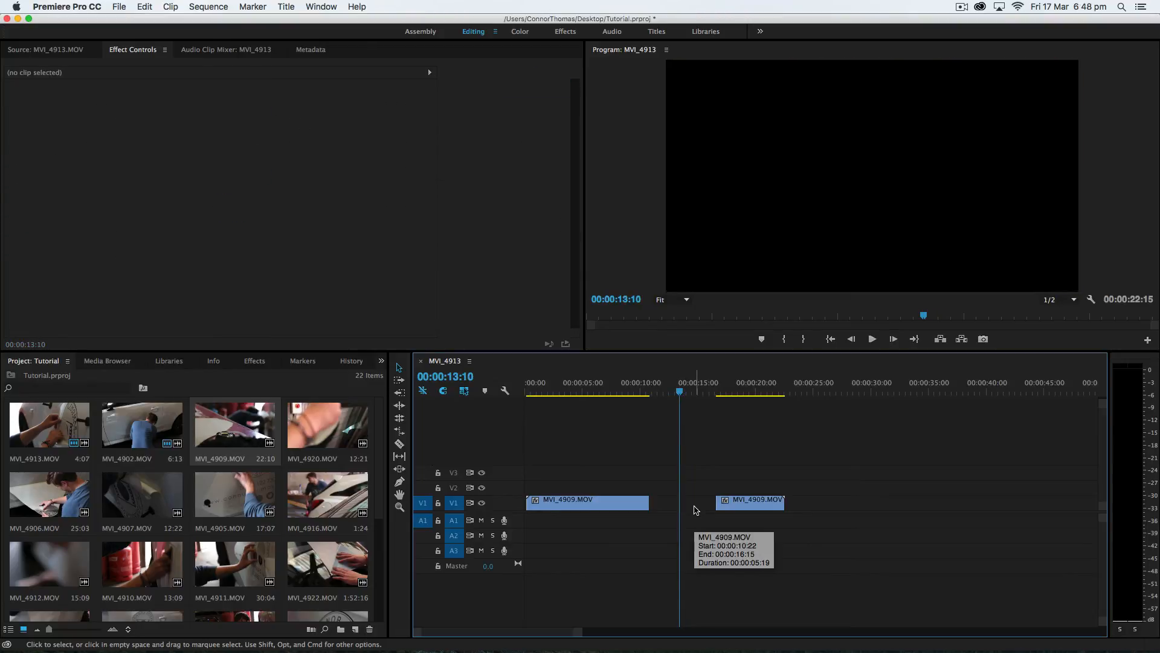
{"action": "left_click_drag", "start_coordinate": [749, 509], "coordinate": [682, 507]}
Step: Play across the new cut between the two MVI_4909.MOV segments several times to review the join
{"action": "left_click_drag", "start_coordinate": [679, 393], "coordinate": [634, 394]}
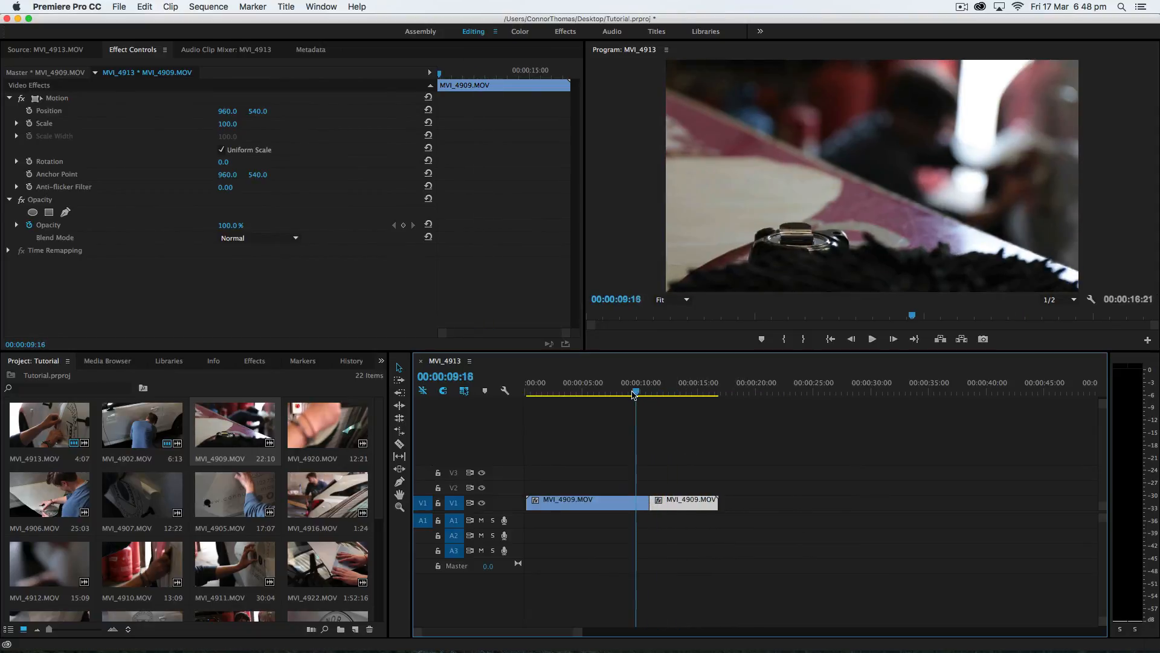
{"action": "key", "text": "space"}
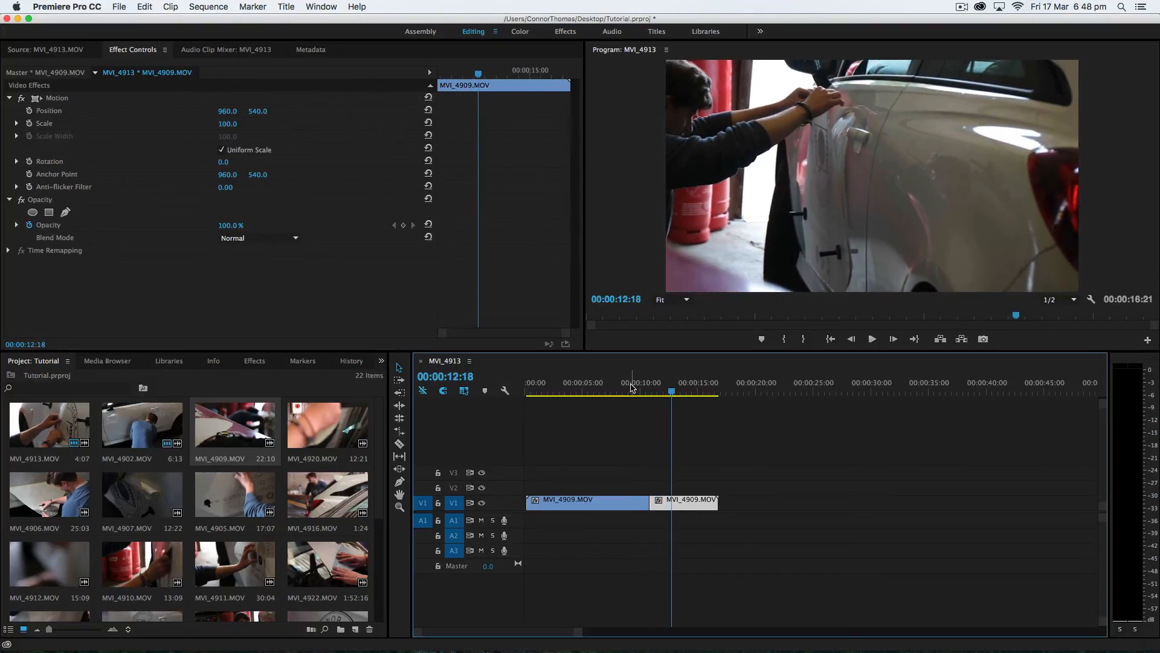
{"action": "left_click", "coordinate": [625, 389]}
{"action": "key", "text": "space"}
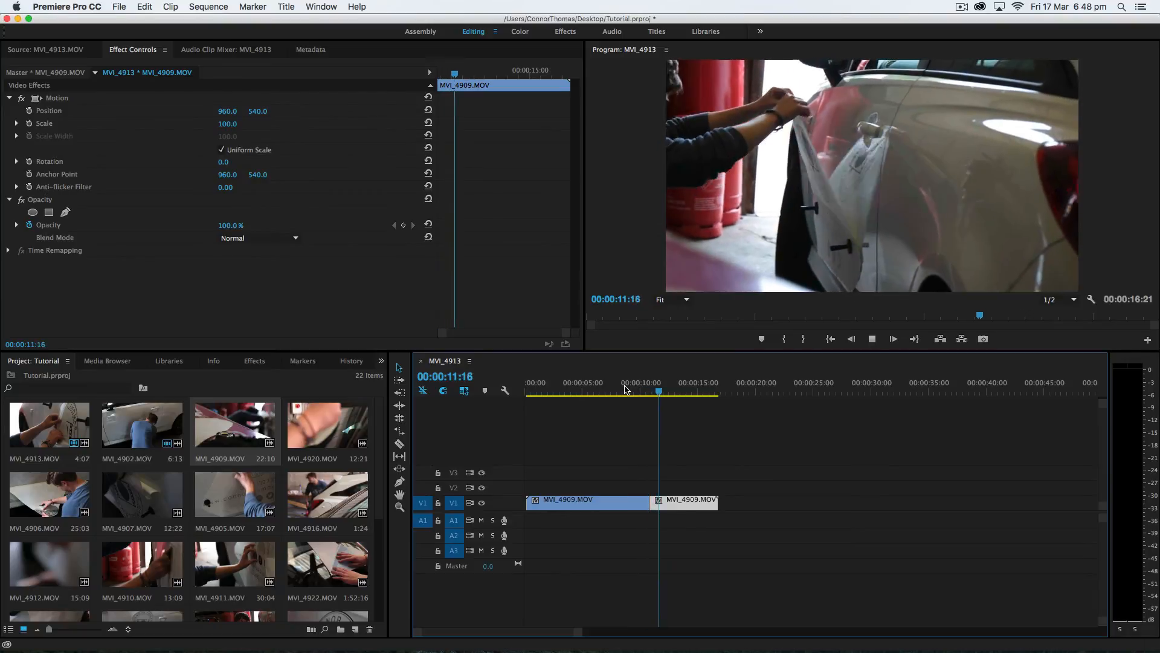
{"action": "left_click", "coordinate": [625, 390]}
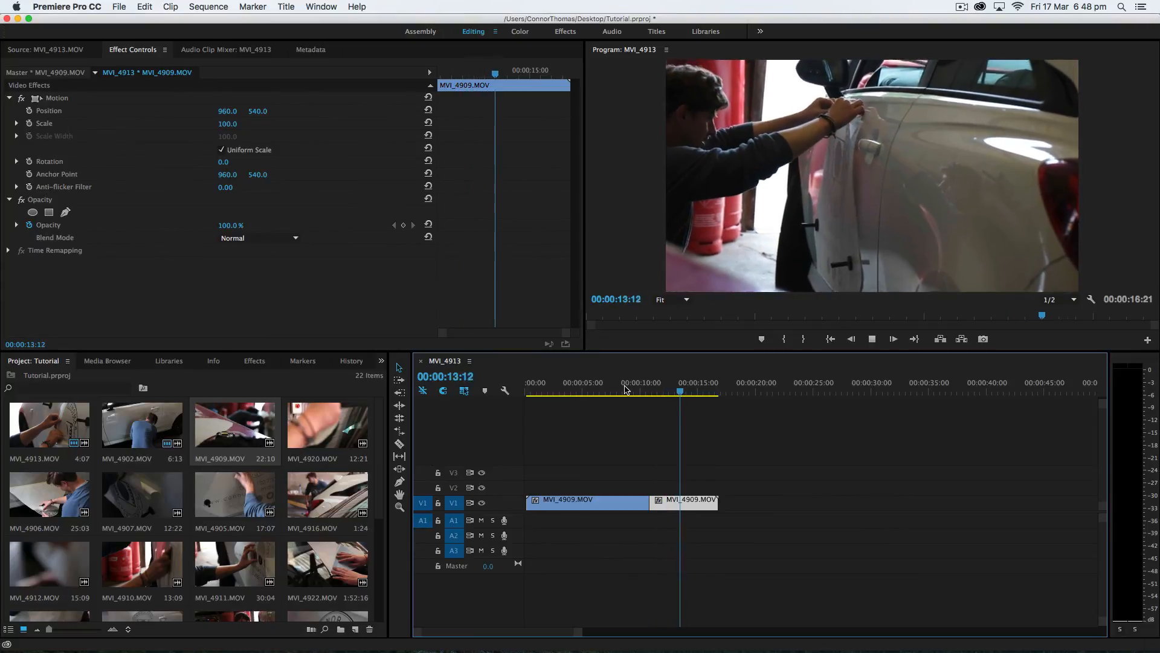
{"action": "key", "text": "space"}
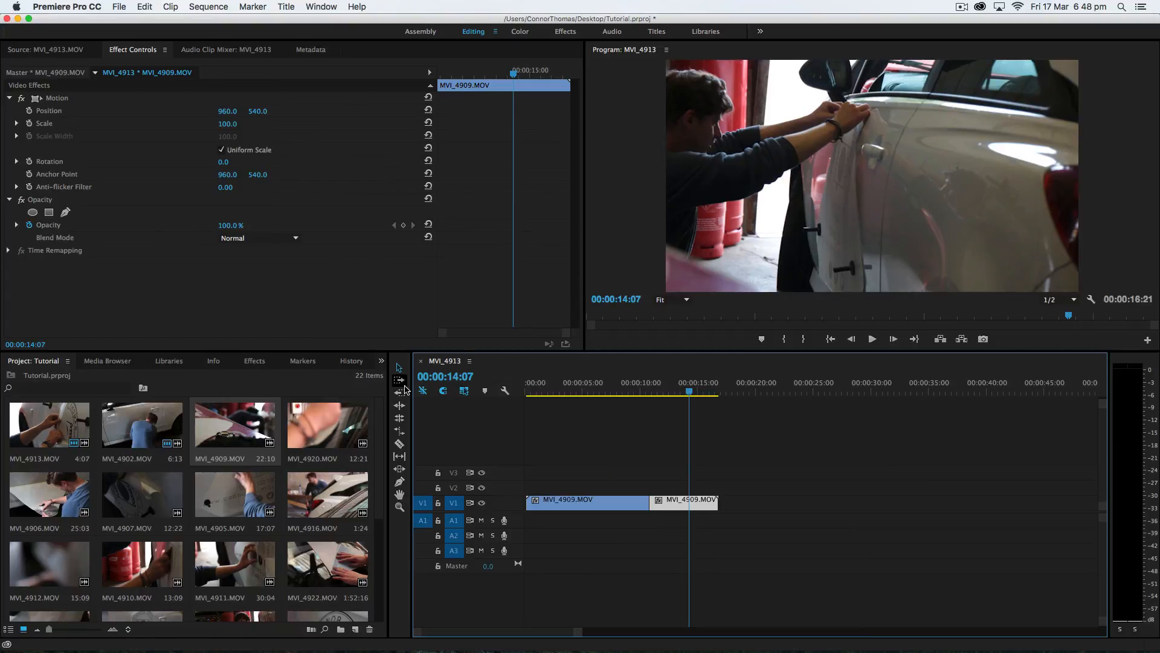
Step: Apply a Cross Dissolve at the cut between the two MVI_4909.MOV segments and play across it
{"action": "left_click", "coordinate": [253, 361]}
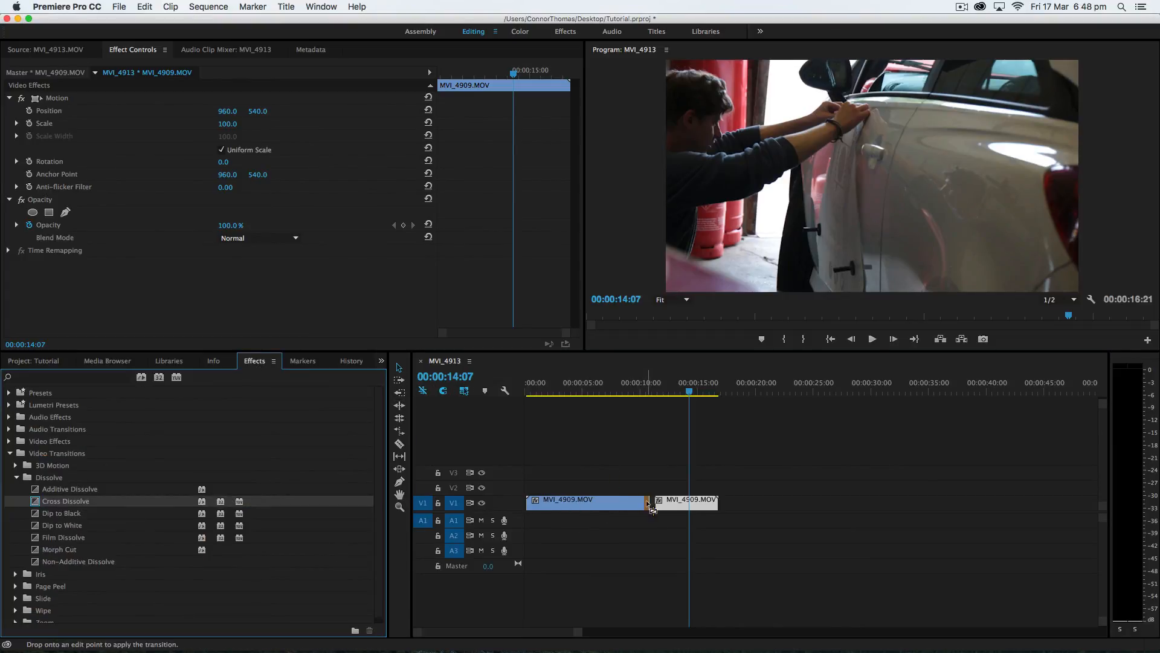
{"action": "left_click_drag", "start_coordinate": [654, 510], "coordinate": [654, 509]}
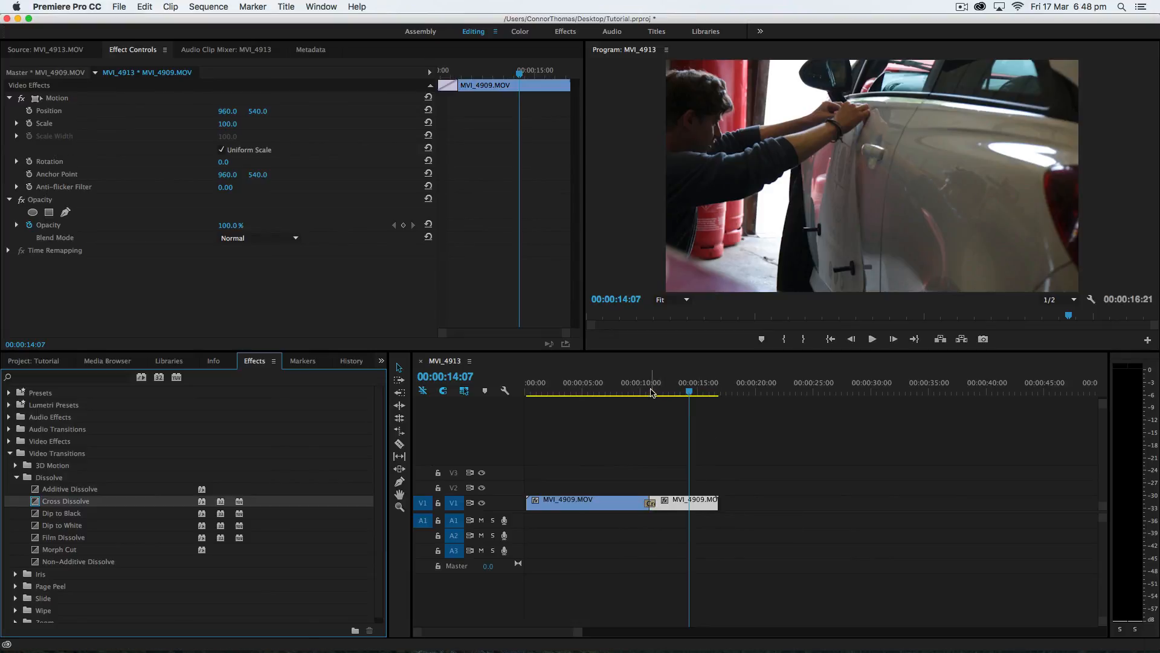
{"action": "left_click", "coordinate": [646, 391]}
{"action": "left_click", "coordinate": [642, 391]}
{"action": "key", "text": "space"}
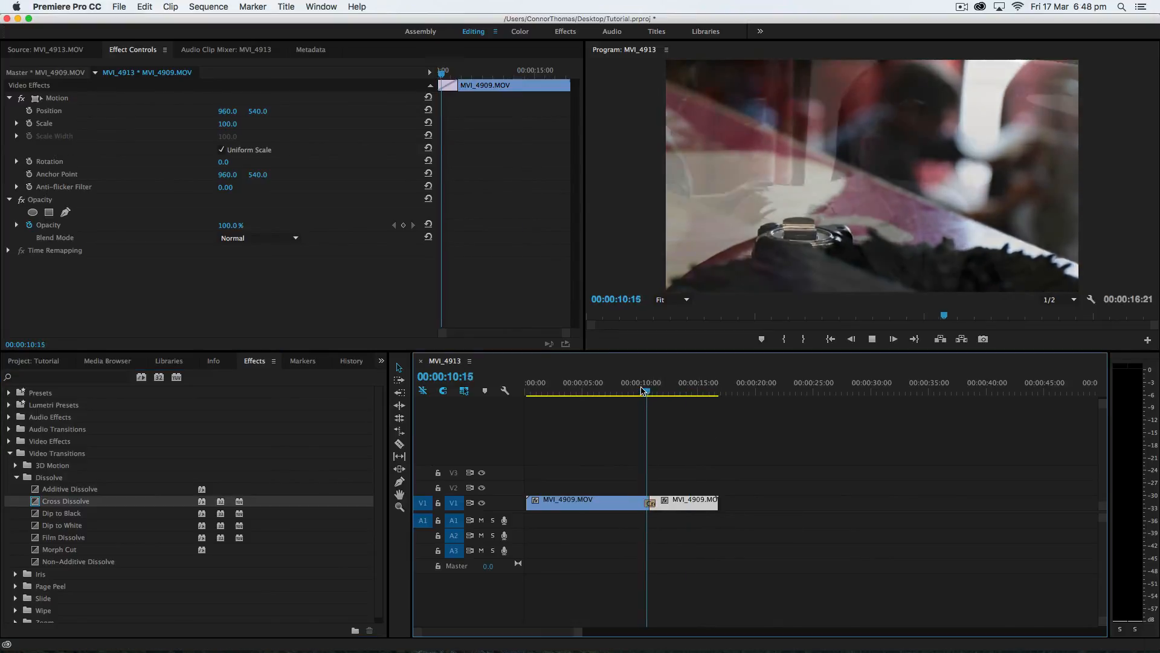
{"action": "key", "text": "space"}
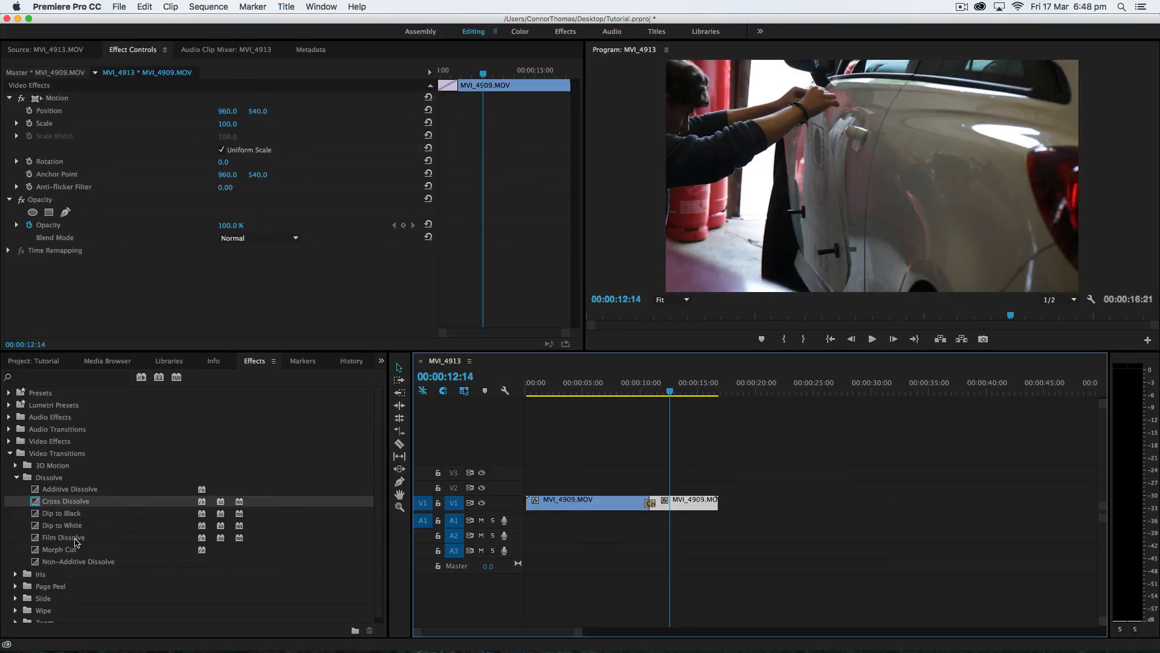
Step: Replace the Cross Dissolve between the two MVI_4909.MOV segments with a Dip to Black transition
{"action": "left_click", "coordinate": [650, 503]}
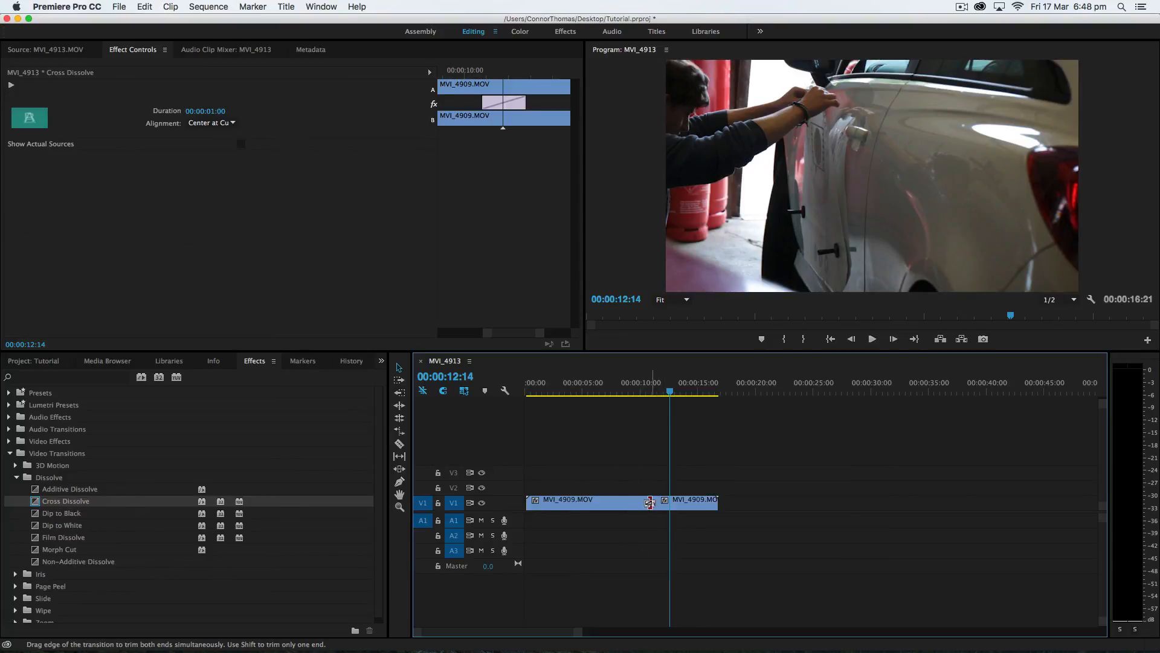
{"action": "key", "text": "Delete"}
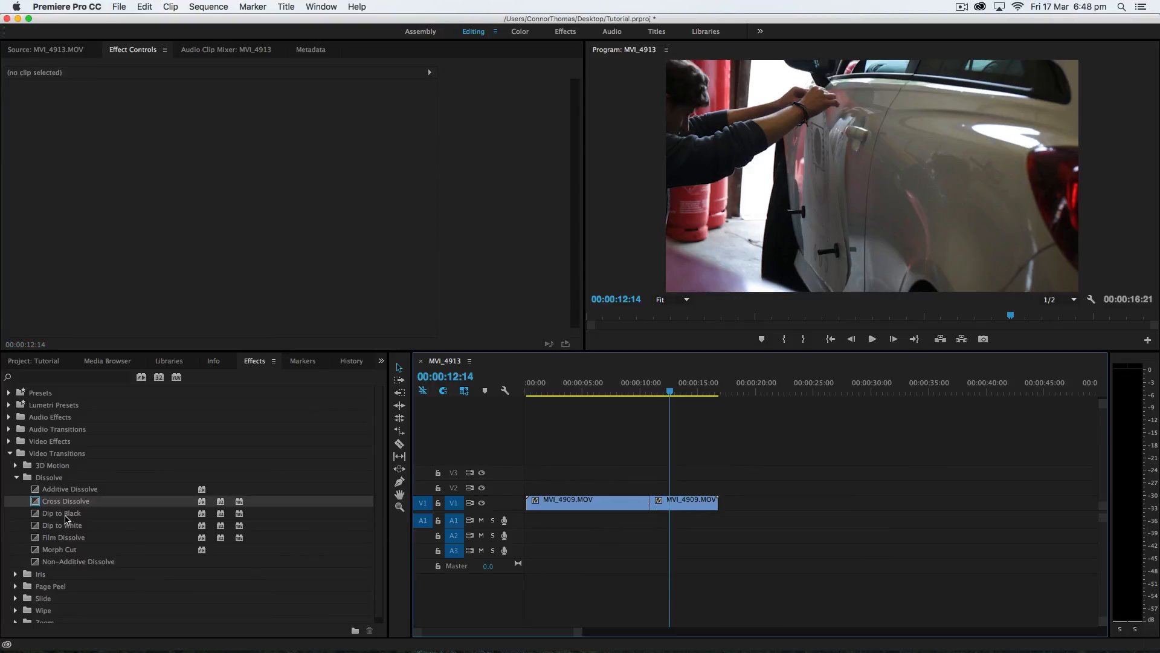
{"action": "left_click_drag", "start_coordinate": [66, 519], "coordinate": [299, 561]}
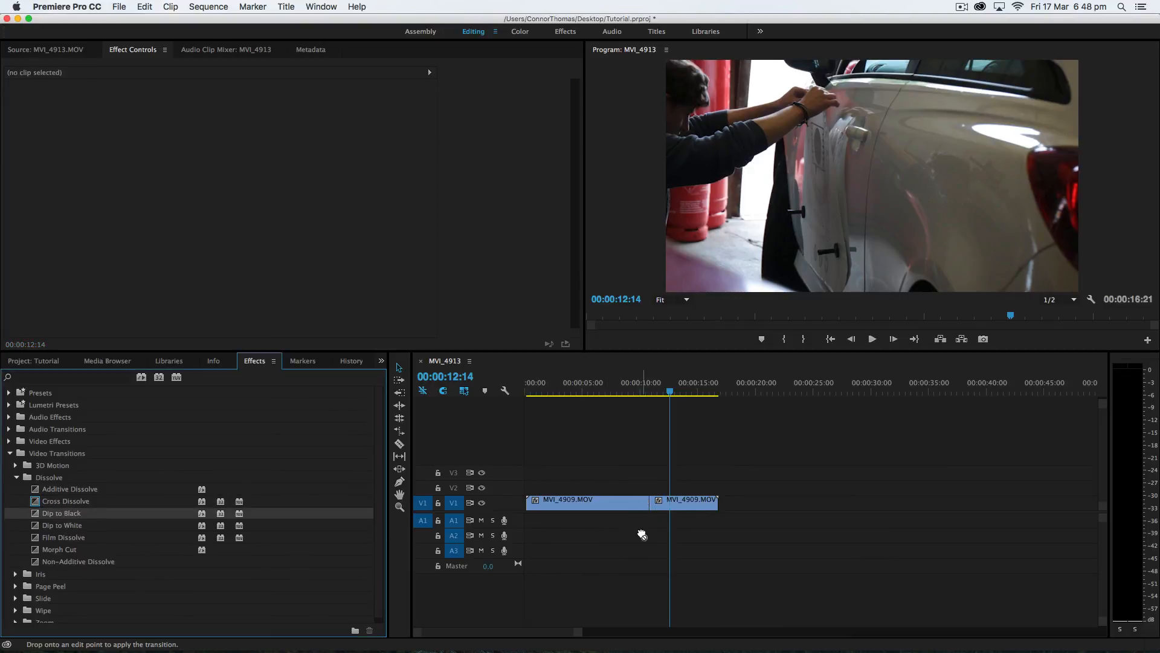
{"action": "left_click_drag", "start_coordinate": [650, 507], "coordinate": [651, 508]}
{"action": "right_click", "coordinate": [651, 509]}
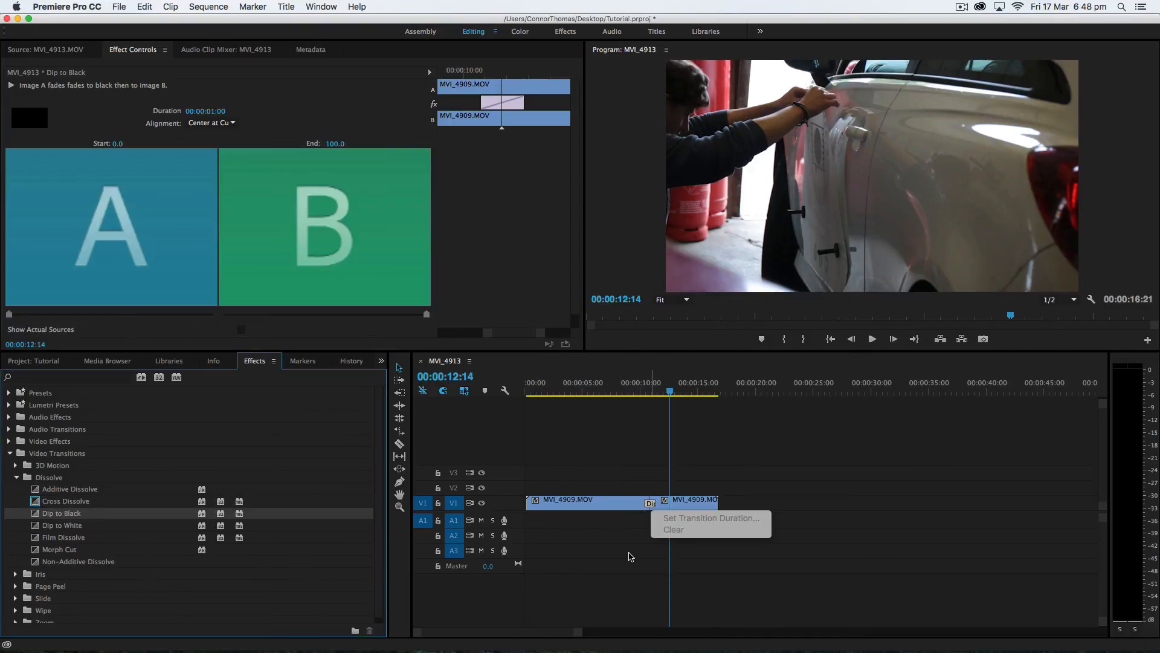
{"action": "left_click", "coordinate": [630, 466]}
Step: Review the Dip to Black by playing and scrubbing across the cut from about 00:00:09:09
{"action": "left_click", "coordinate": [632, 391]}
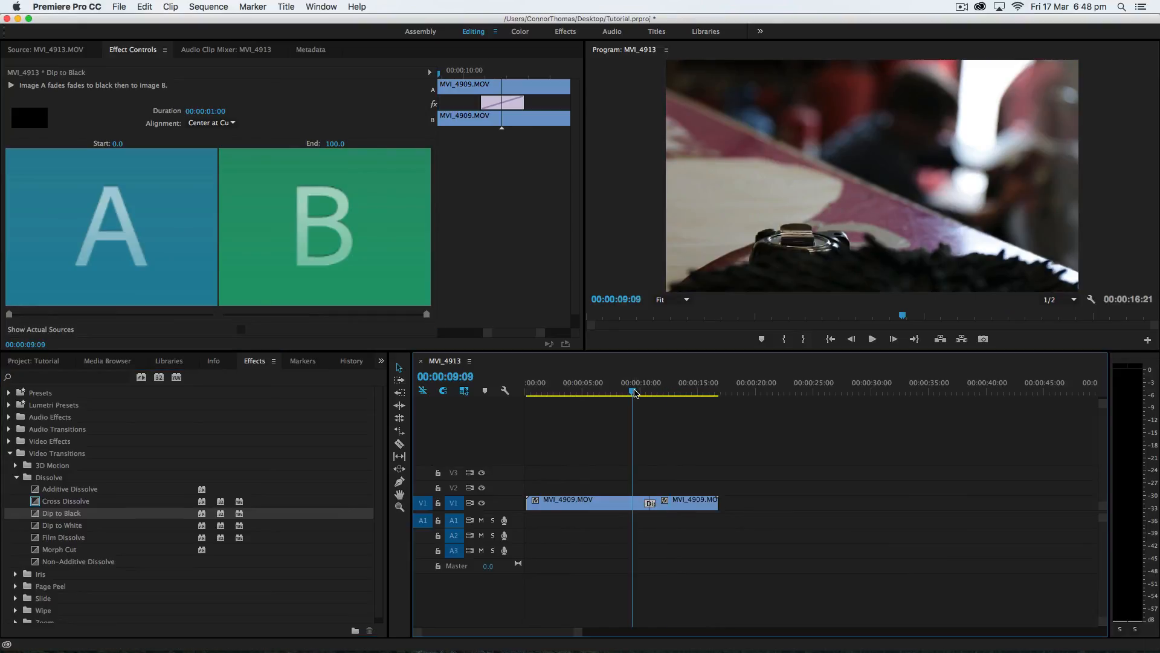
{"action": "left_click_drag", "start_coordinate": [634, 392], "coordinate": [637, 392]}
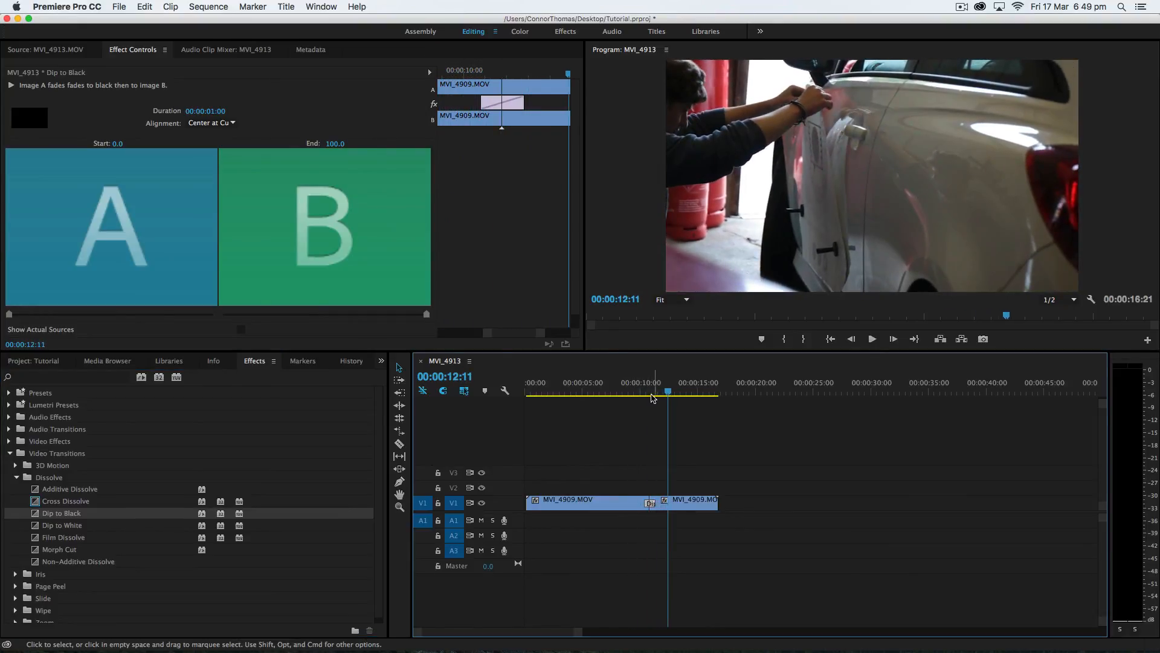
{"action": "left_click_drag", "start_coordinate": [646, 389], "coordinate": [655, 393]}
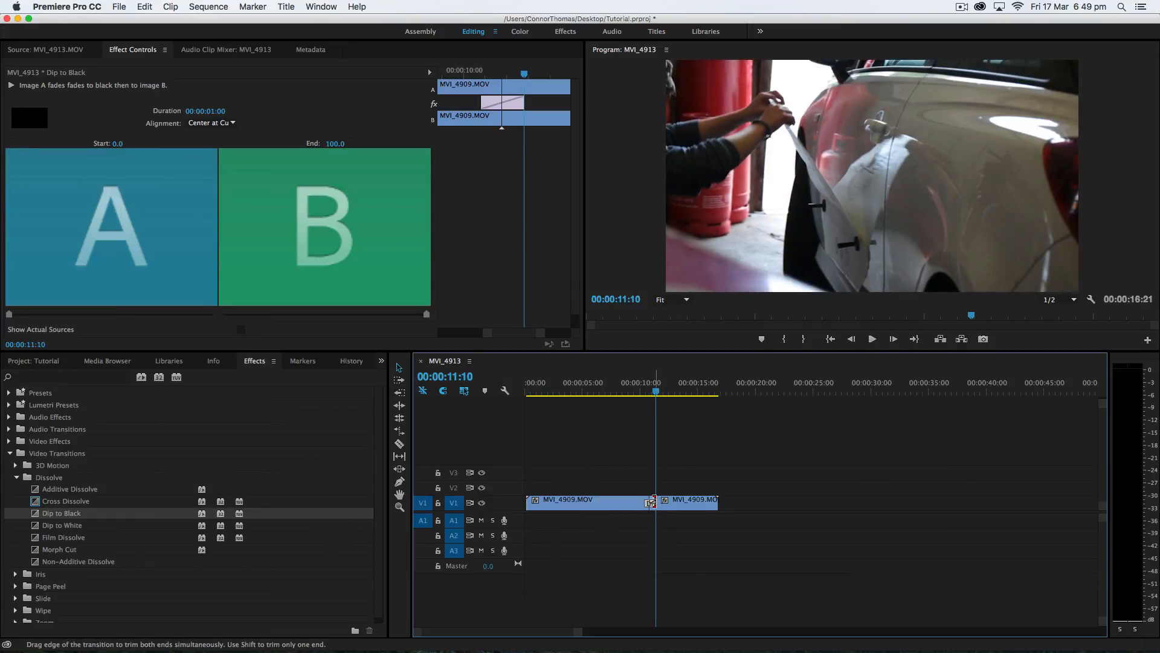
Step: Replace the Dip to Black with a Cross Dissolve and lengthen it to a duration of 00:00:03:14
{"action": "key", "text": "Delete"}
{"action": "left_click_drag", "start_coordinate": [66, 501], "coordinate": [651, 501]}
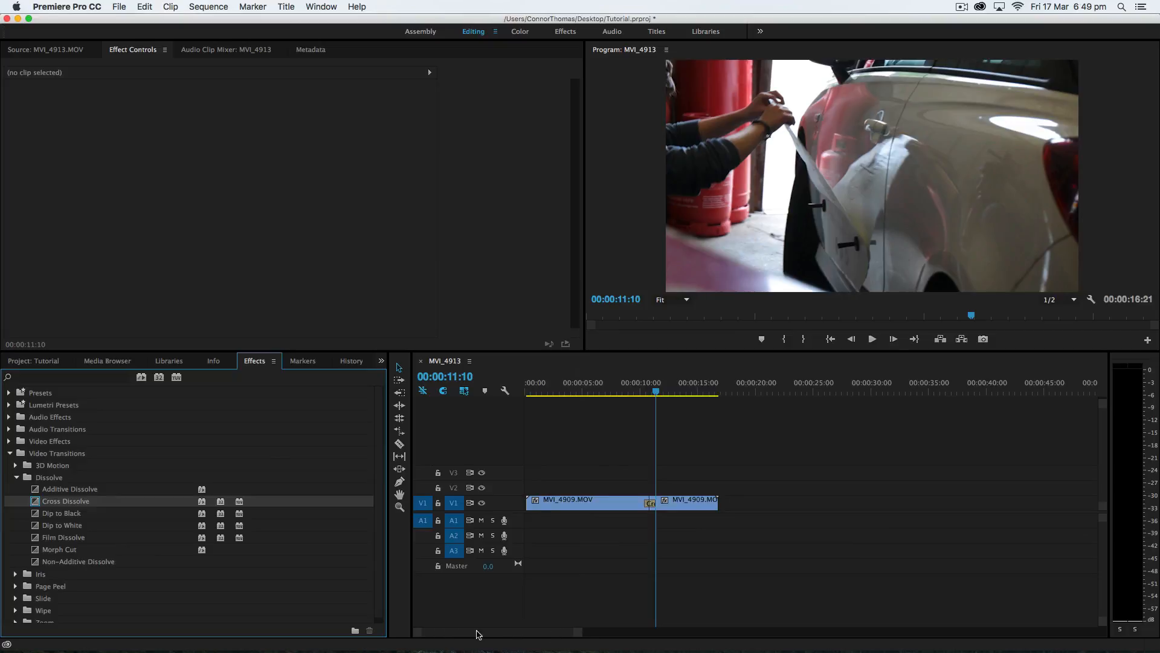
{"action": "left_click_drag", "start_coordinate": [578, 636], "coordinate": [500, 631]}
{"action": "left_click_drag", "start_coordinate": [770, 503], "coordinate": [715, 504]}
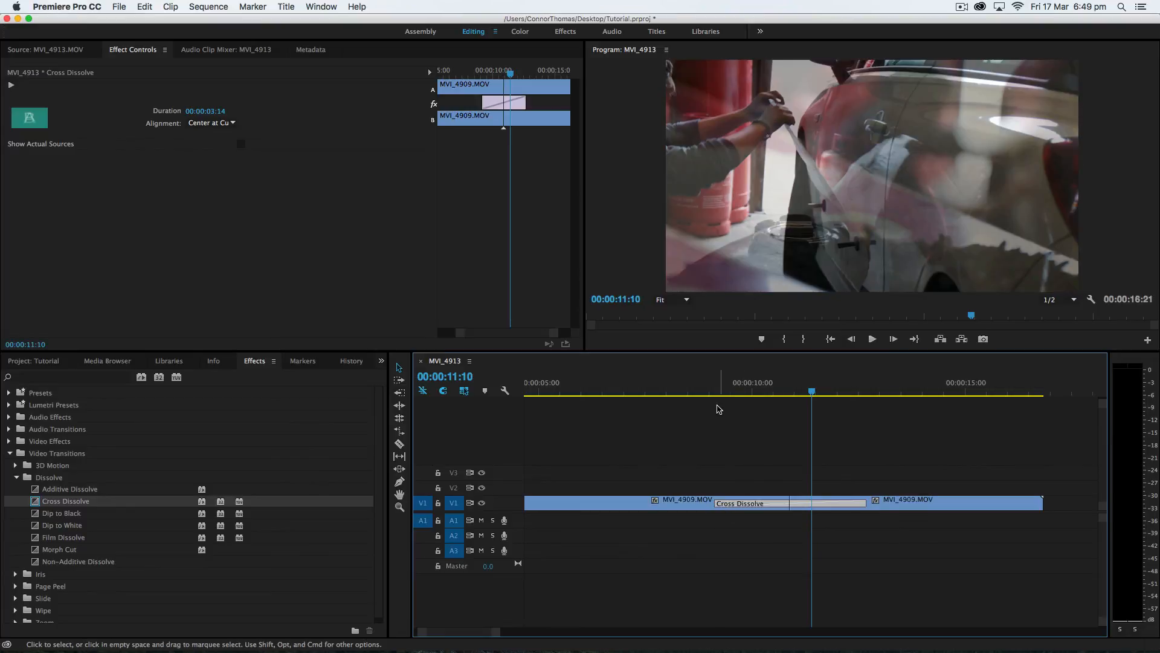
Step: Play through the lengthened Cross Dissolve from 00:00:08:16, stop past its end, and minimize the project window
{"action": "left_click", "coordinate": [696, 395]}
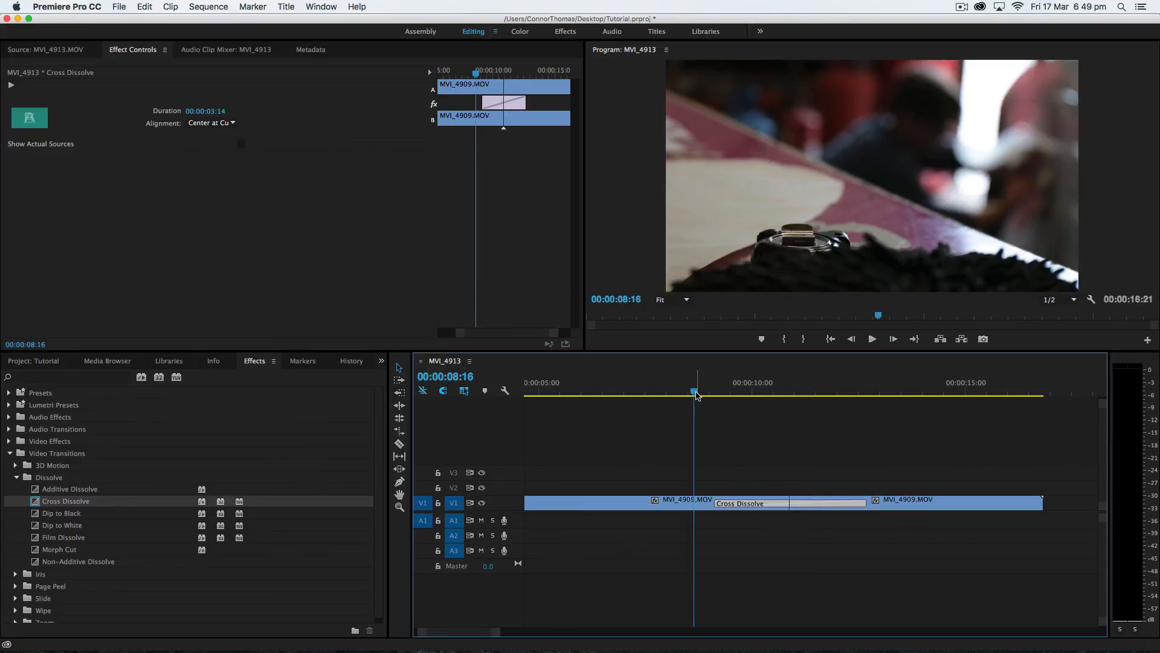
{"action": "key", "text": "space"}
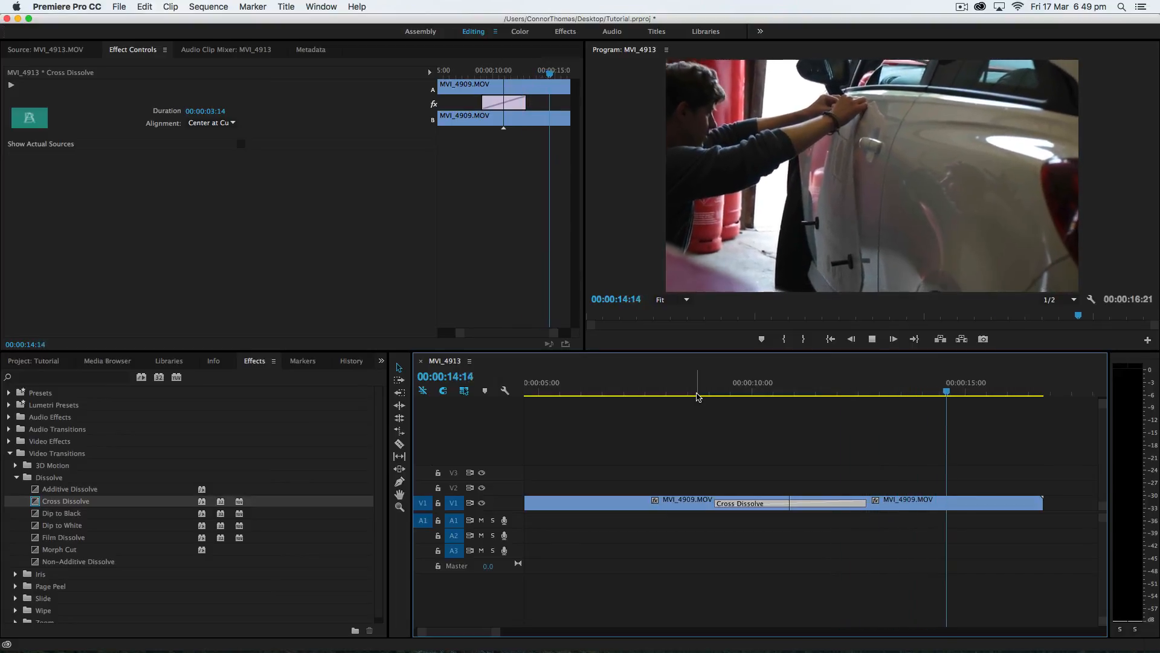
{"action": "key", "text": "space"}
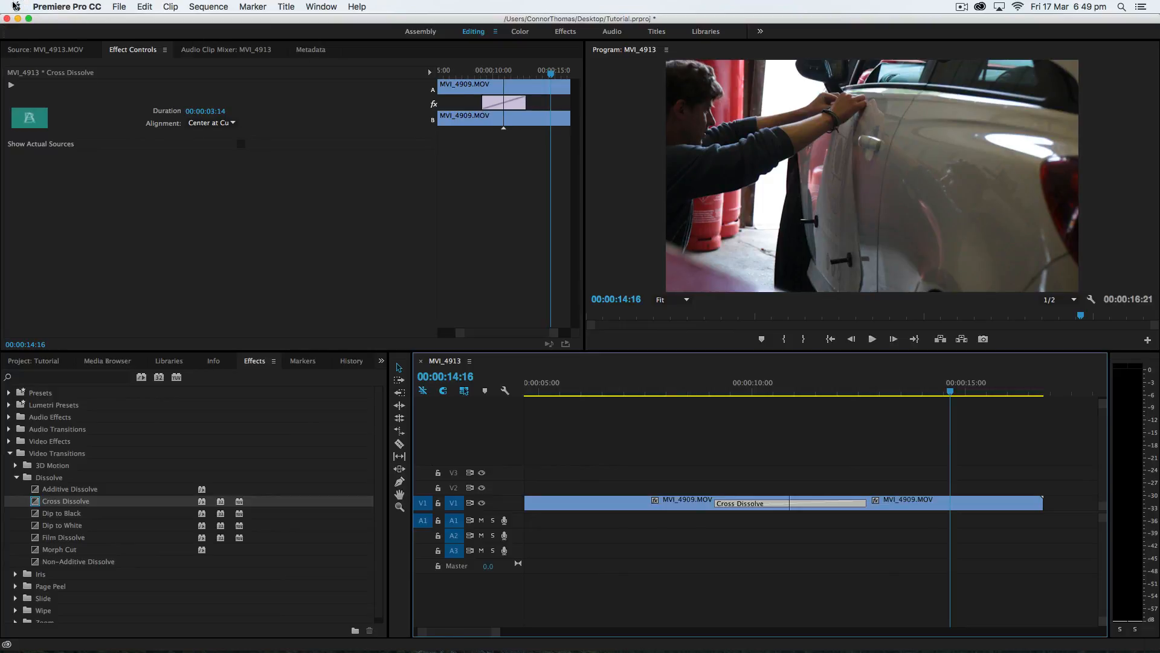
{"action": "left_click", "coordinate": [17, 19]}
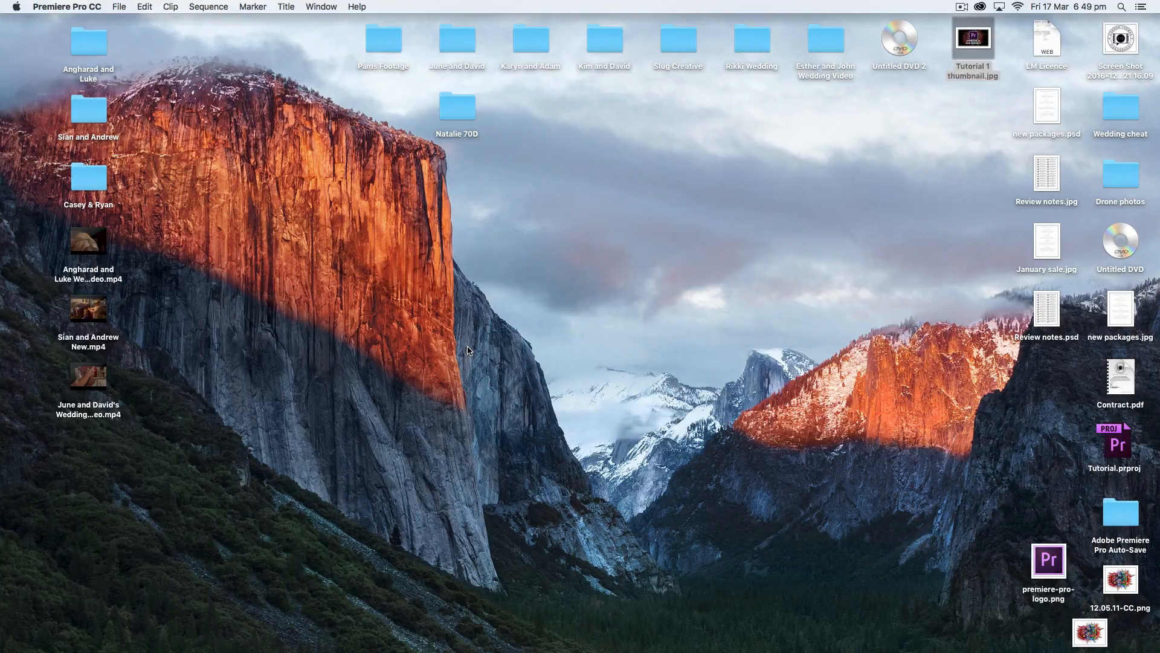